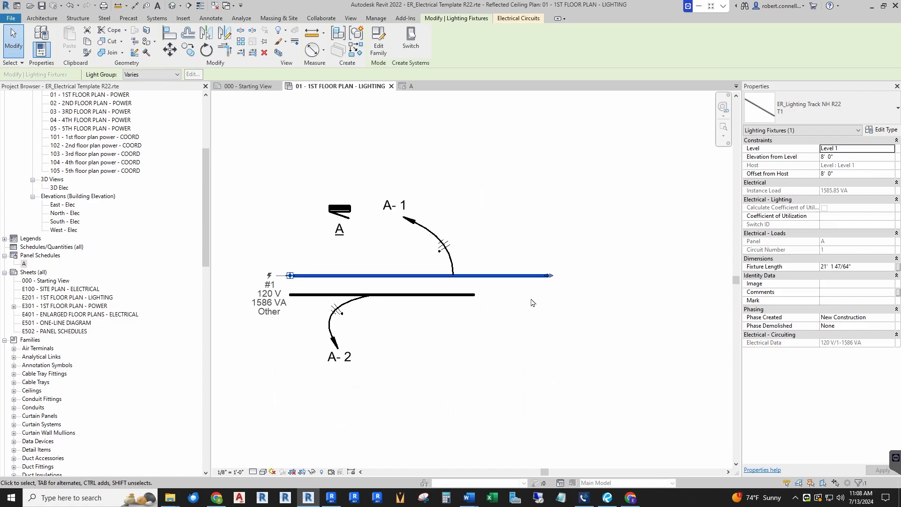
Stretch the upper lighting track to about 25' 6", shorten it to about 20' 3", and finally to the lower track's end
{"action": "left_click_drag", "start_coordinate": [553, 277], "coordinate": [587, 308]}
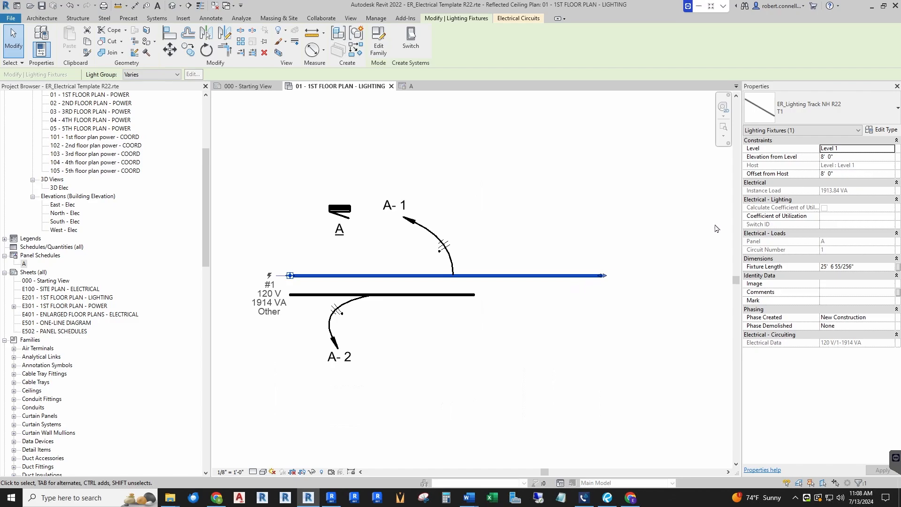
{"action": "left_click_drag", "start_coordinate": [604, 276], "coordinate": [540, 275]}
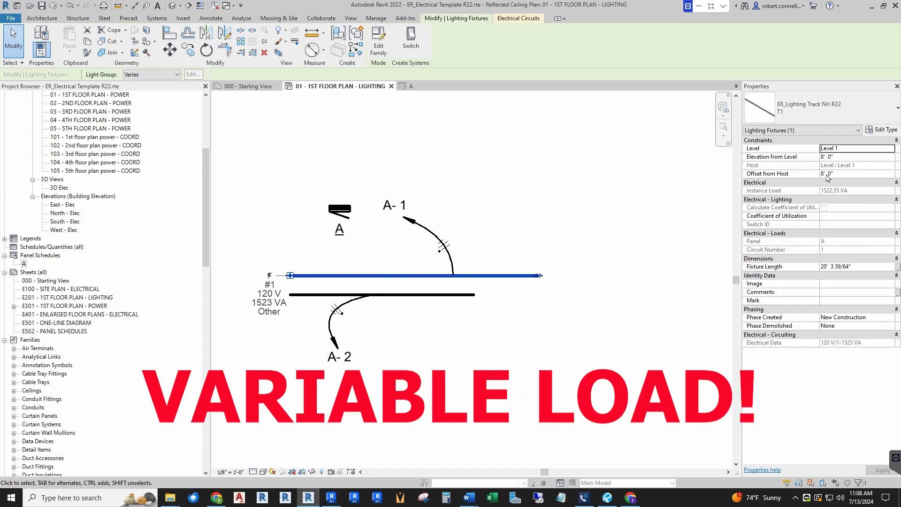
{"action": "left_click_drag", "start_coordinate": [541, 276], "coordinate": [475, 276]}
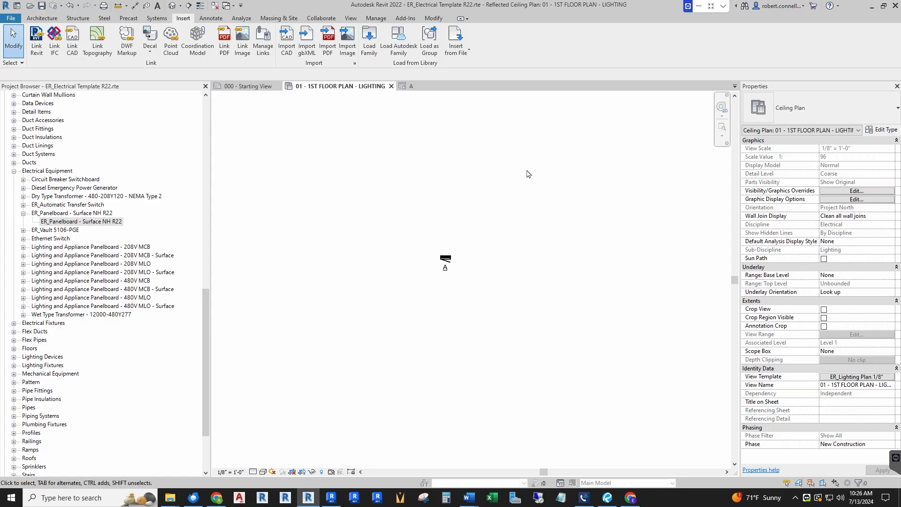
Create a new family from the Generic Model.rft template in the English-Imperial folder
{"action": "left_click", "coordinate": [11, 19]}
{"action": "mouse_move", "coordinate": [40, 54]}
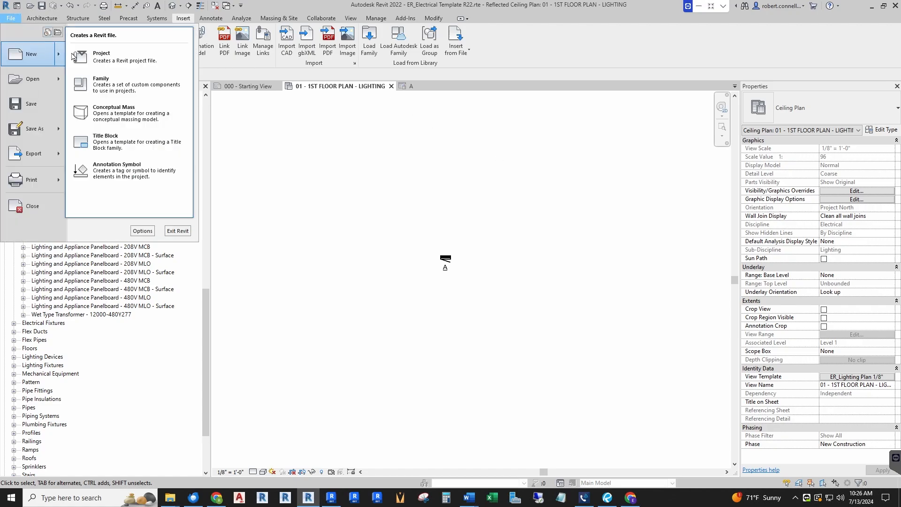
{"action": "left_click", "coordinate": [111, 93]}
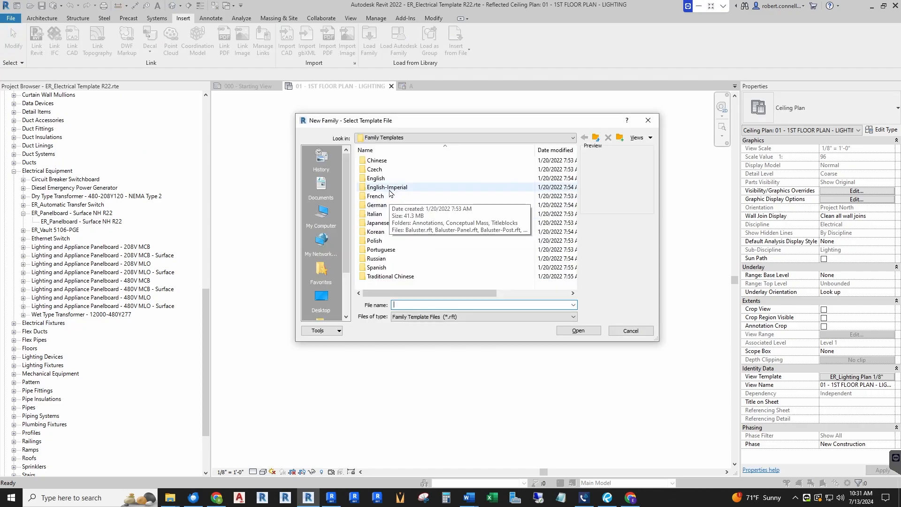
{"action": "double_click", "coordinate": [390, 190]}
{"action": "scroll", "coordinate": [439, 191], "scroll_direction": "down", "scroll_amount": 7}
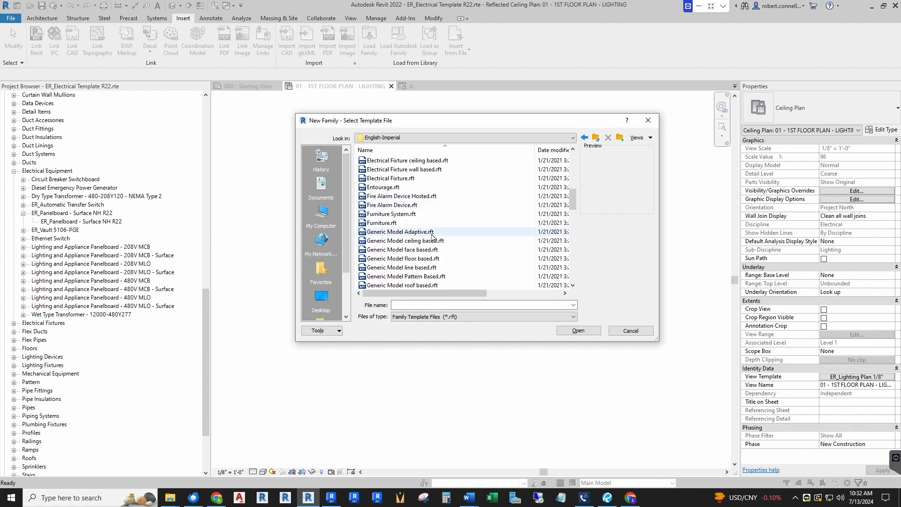
{"action": "scroll", "coordinate": [413, 244], "scroll_direction": "down", "scroll_amount": 3}
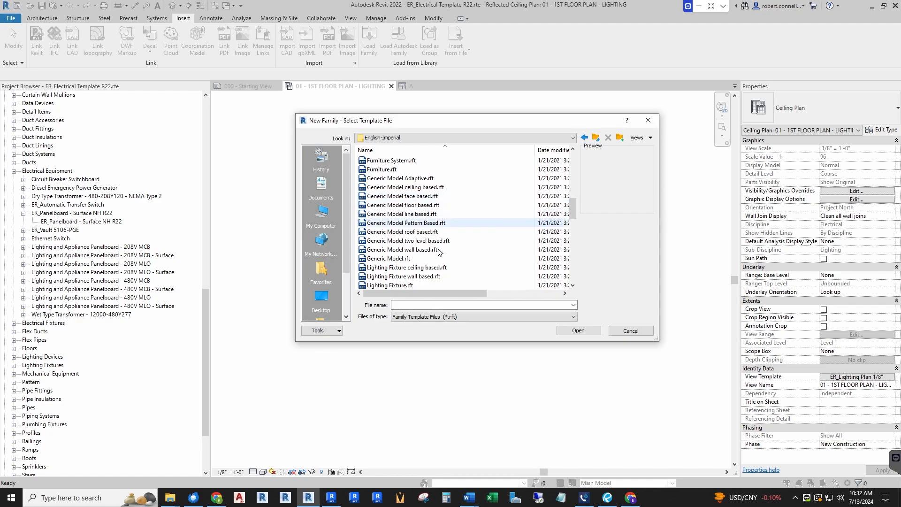
{"action": "left_click", "coordinate": [391, 260]}
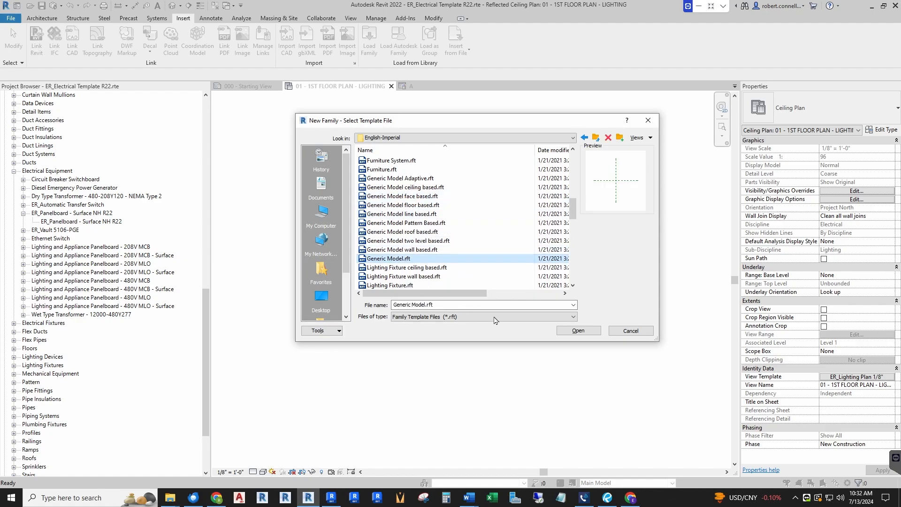
{"action": "left_click", "coordinate": [567, 332]}
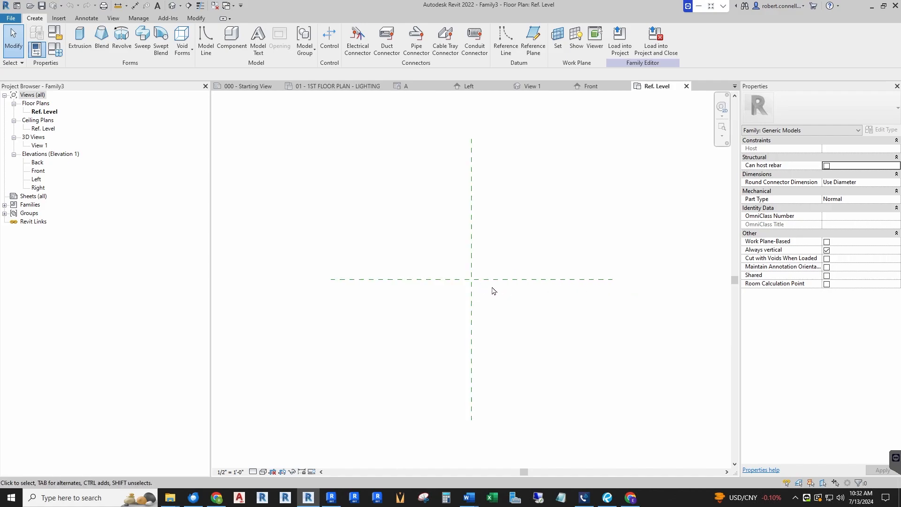
Draw two horizontal reference planes, one about 3" above and one about 3" below the horizontal center plane, crossing the vertical center plane
{"action": "scroll", "coordinate": [491, 282], "scroll_direction": "up", "scroll_amount": 2}
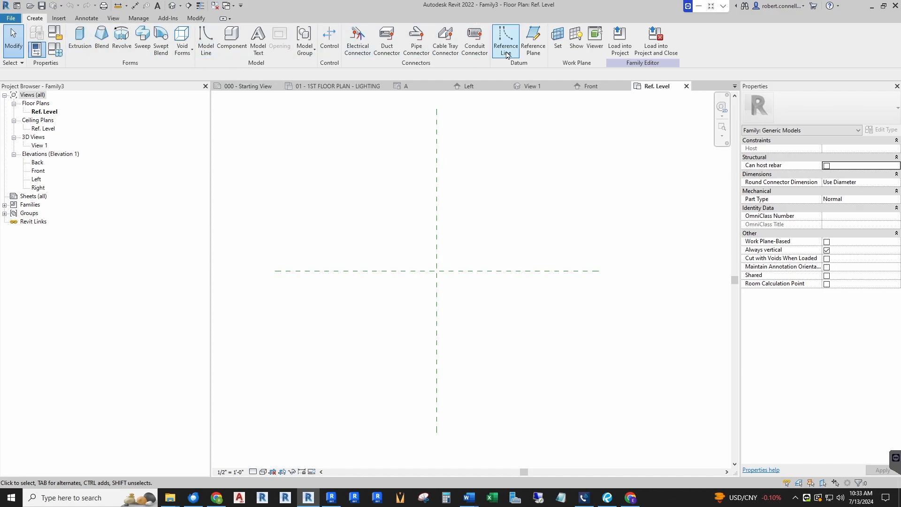
{"action": "left_click", "coordinate": [535, 36]}
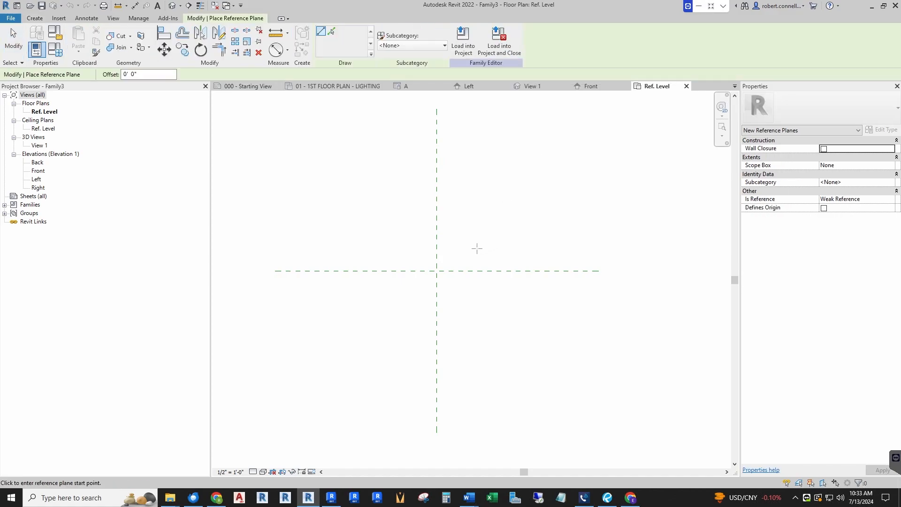
{"action": "left_click", "coordinate": [424, 264]}
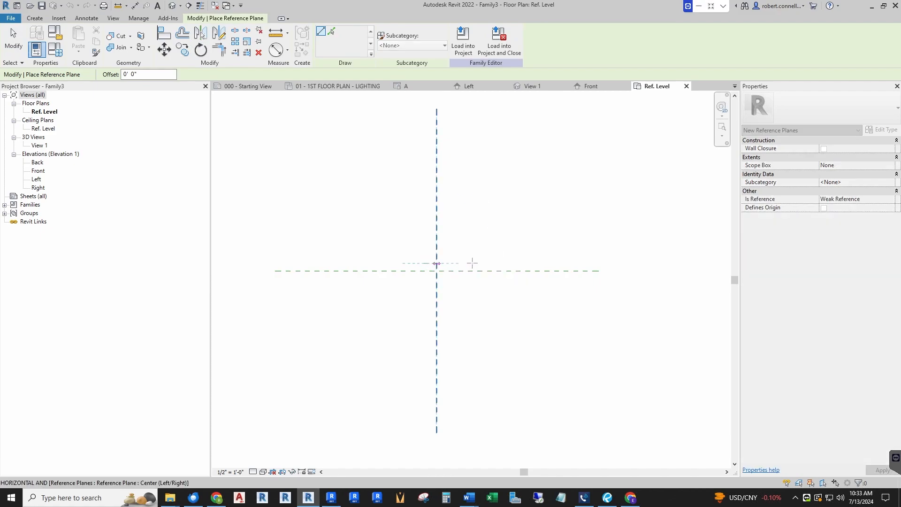
{"action": "left_click", "coordinate": [606, 262]}
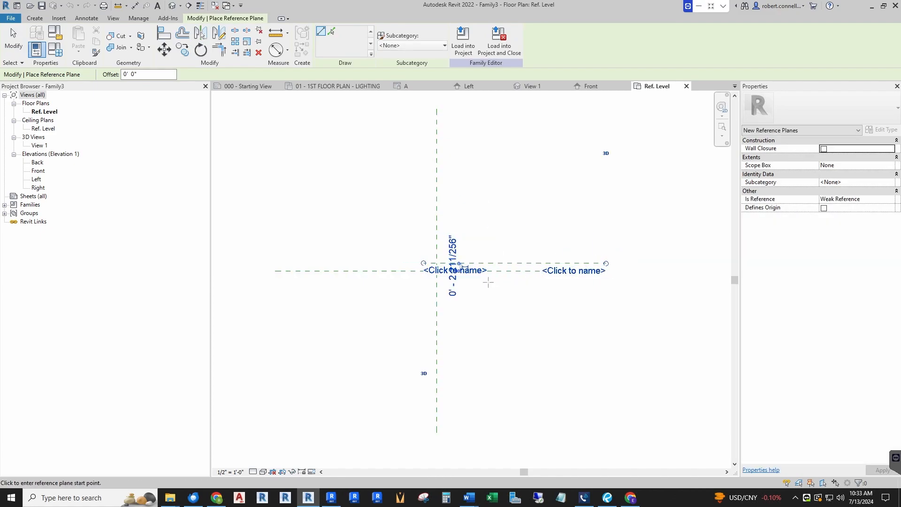
{"action": "left_click", "coordinate": [423, 279]}
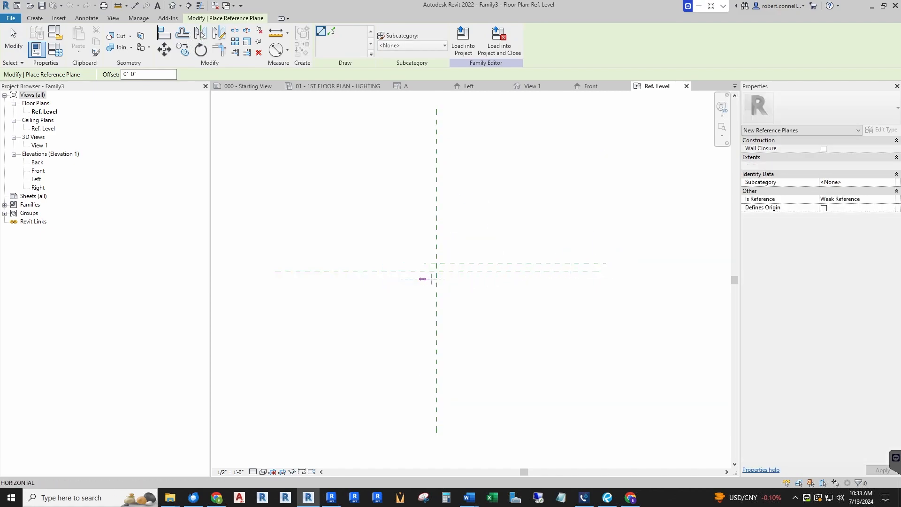
{"action": "left_click", "coordinate": [606, 279]}
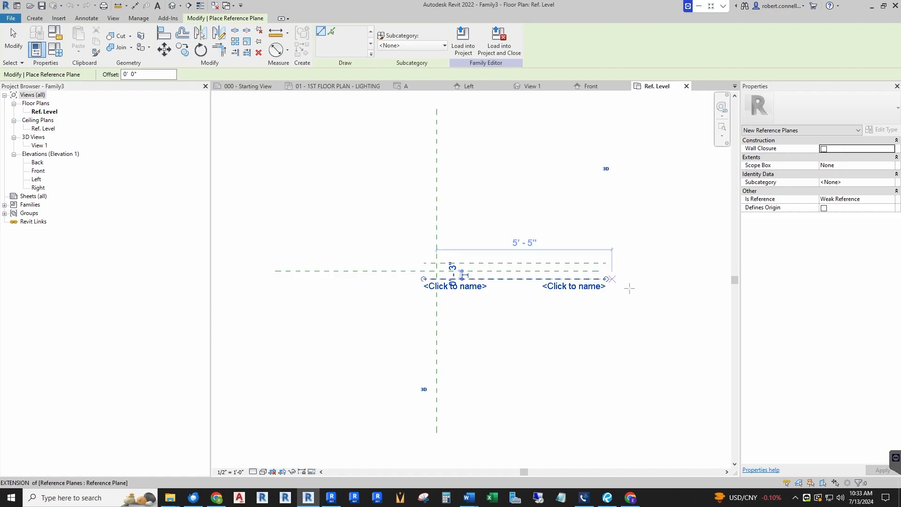
{"action": "scroll", "coordinate": [582, 275], "scroll_direction": "up", "scroll_amount": 1}
{"action": "scroll", "coordinate": [464, 261], "scroll_direction": "up", "scroll_amount": 1}
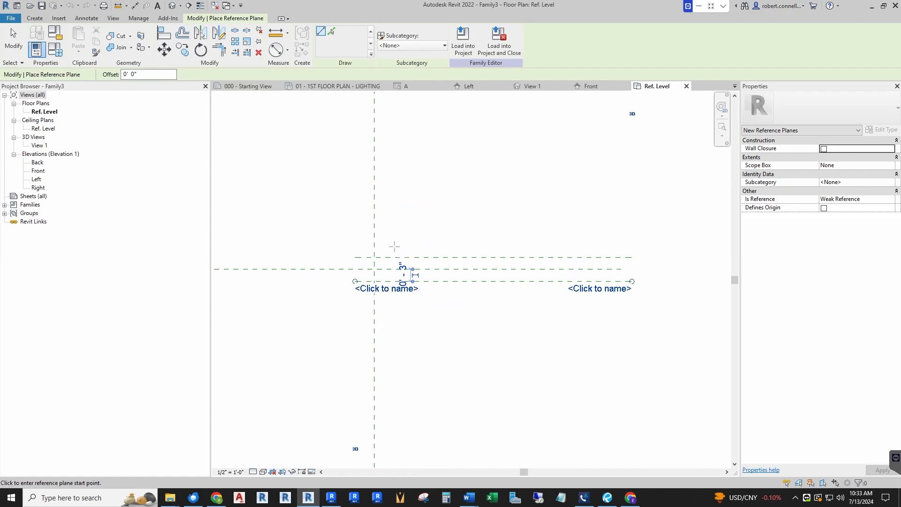
{"action": "scroll", "coordinate": [411, 250], "scroll_direction": "down", "scroll_amount": 3}
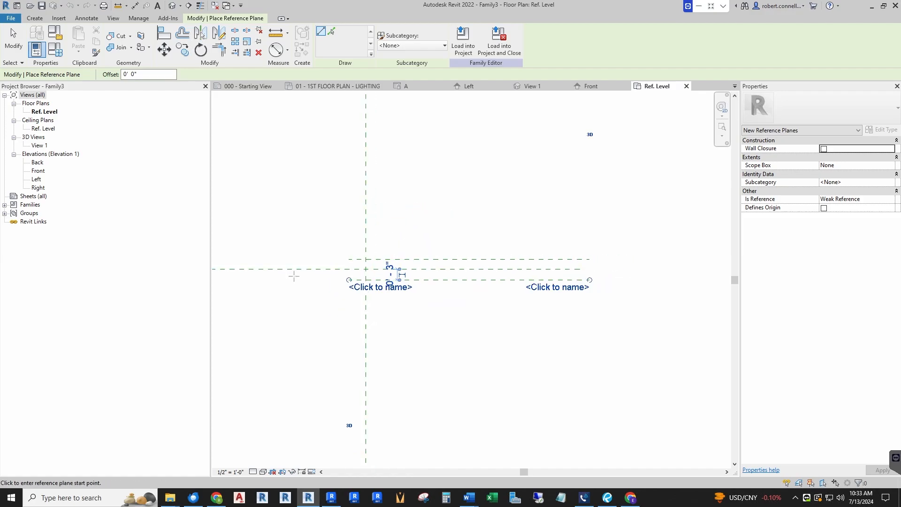
{"action": "scroll", "coordinate": [445, 266], "scroll_direction": "up", "scroll_amount": 2}
{"action": "scroll", "coordinate": [412, 259], "scroll_direction": "up", "scroll_amount": 2}
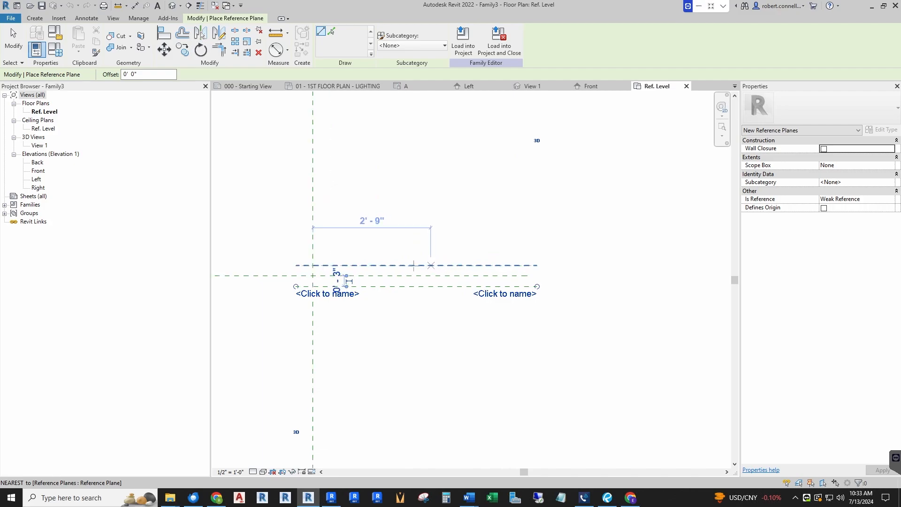
{"action": "scroll", "coordinate": [369, 265], "scroll_direction": "down", "scroll_amount": 1}
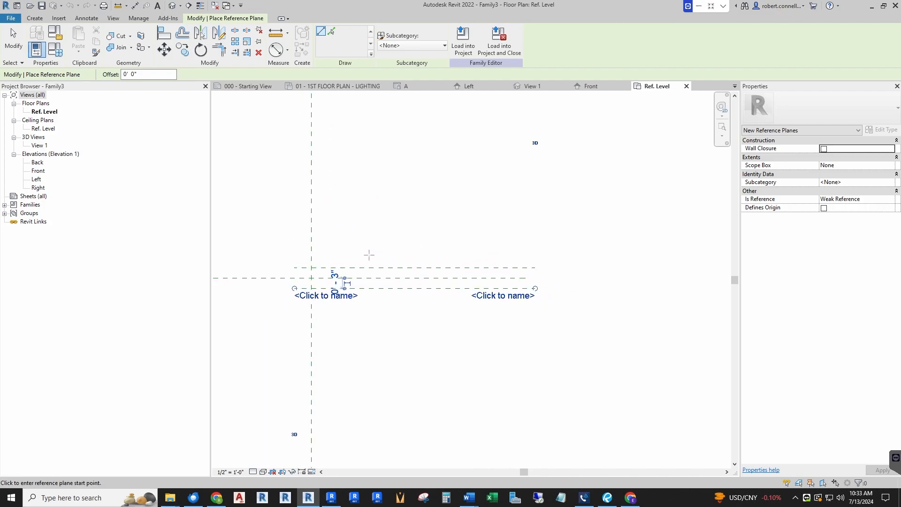
{"action": "scroll", "coordinate": [380, 254], "scroll_direction": "down", "scroll_amount": 2}
{"action": "scroll", "coordinate": [448, 257], "scroll_direction": "up", "scroll_amount": 2}
{"action": "scroll", "coordinate": [422, 261], "scroll_direction": "down", "scroll_amount": 1}
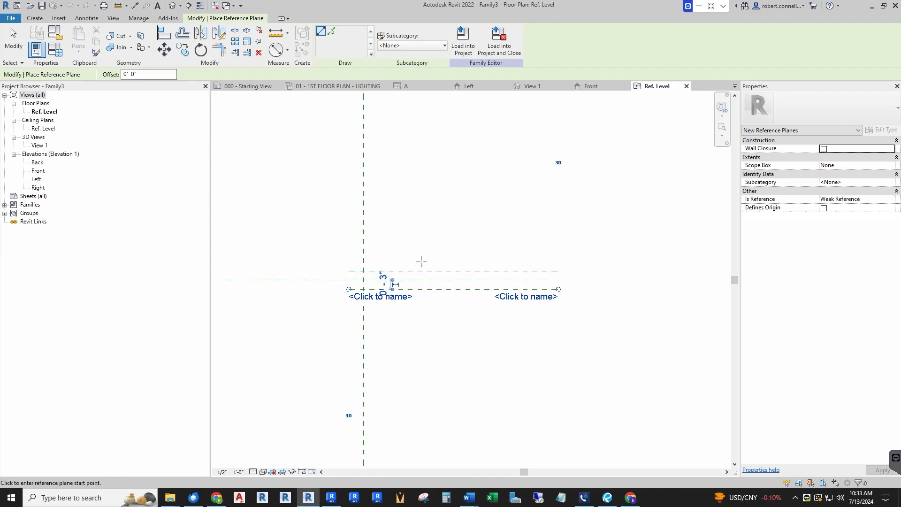
{"action": "scroll", "coordinate": [284, 269], "scroll_direction": "up", "scroll_amount": 1}
{"action": "scroll", "coordinate": [431, 262], "scroll_direction": "down", "scroll_amount": 1}
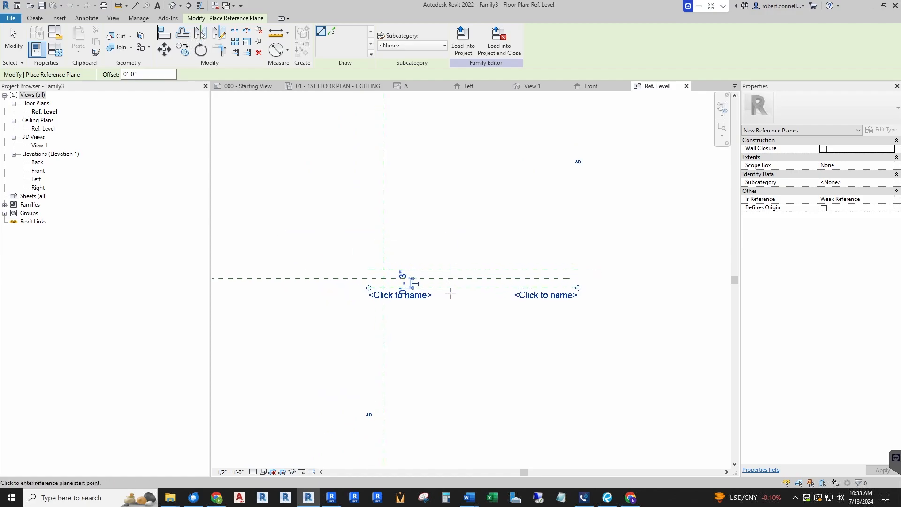
{"action": "scroll", "coordinate": [442, 275], "scroll_direction": "up", "scroll_amount": 1}
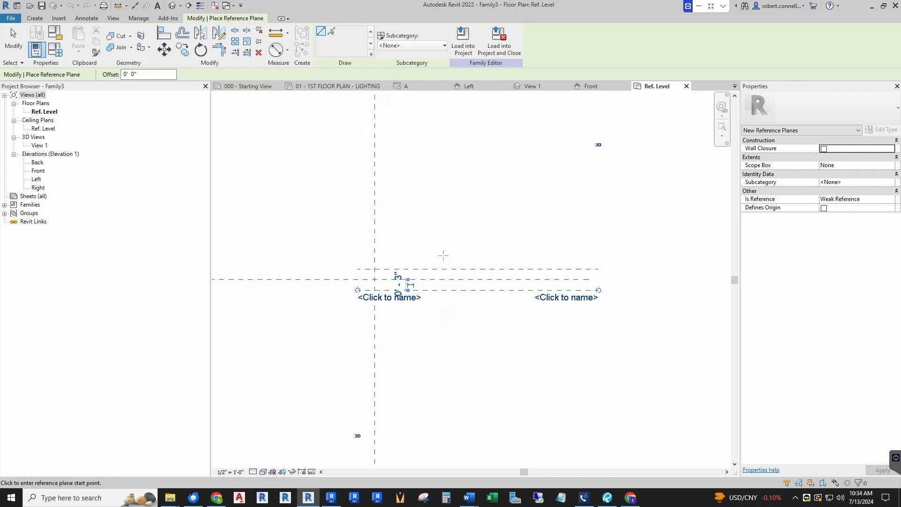
{"action": "scroll", "coordinate": [458, 256], "scroll_direction": "down", "scroll_amount": 1}
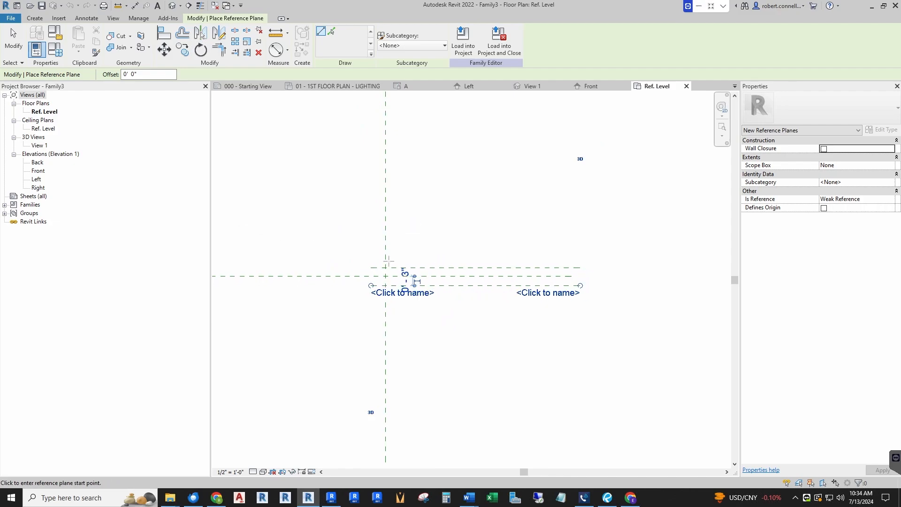
Draw a vertical reference plane about 4' 11" right of the vertical center plane, crossing the three horizontal planes
{"action": "key", "text": "Escape"}
{"action": "key", "text": "Escape"}
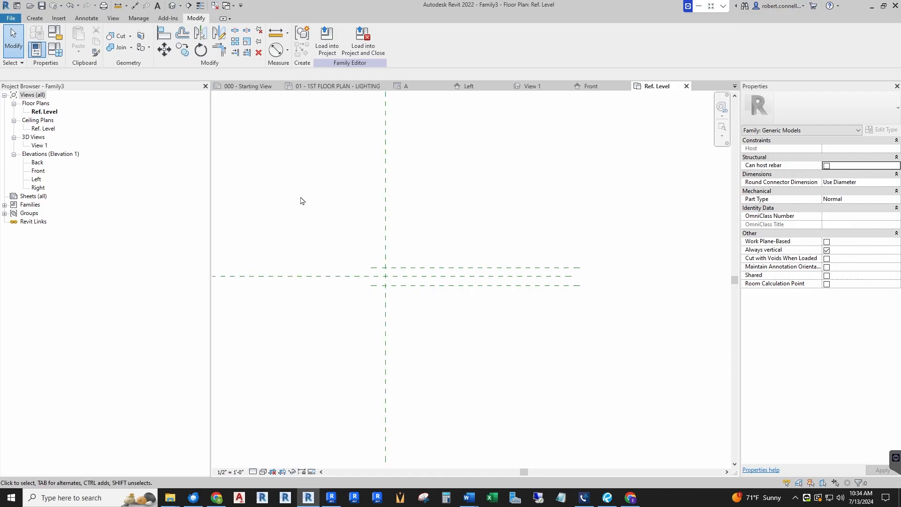
{"action": "left_click", "coordinate": [34, 17]}
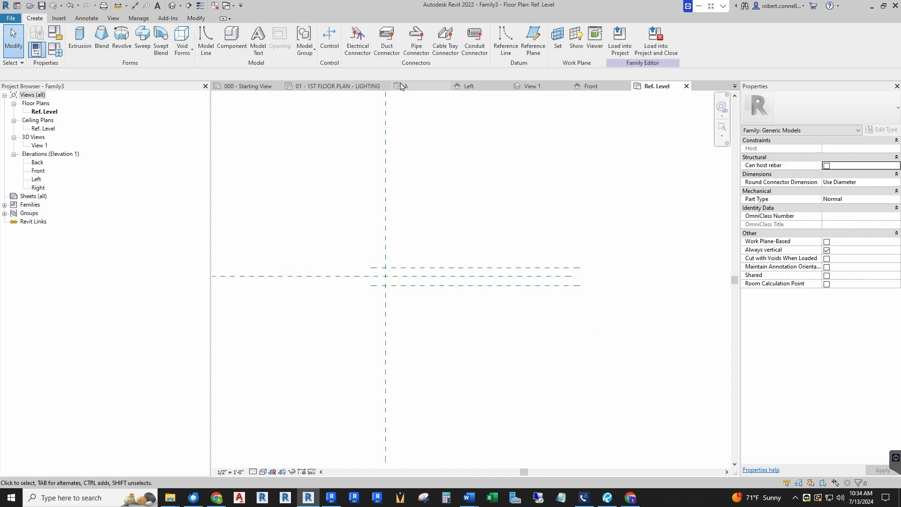
{"action": "left_click", "coordinate": [535, 47]}
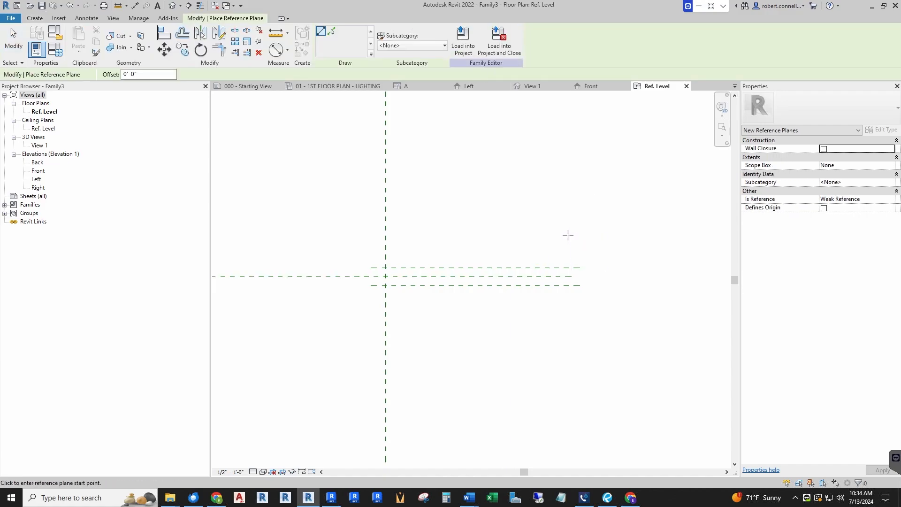
{"action": "left_click", "coordinate": [568, 235]}
{"action": "left_click", "coordinate": [568, 342]}
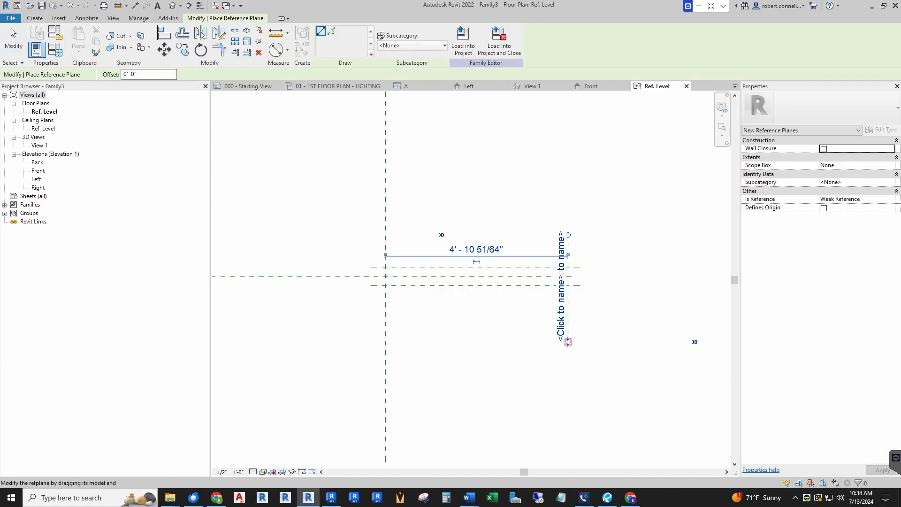
{"action": "key", "text": "Escape"}
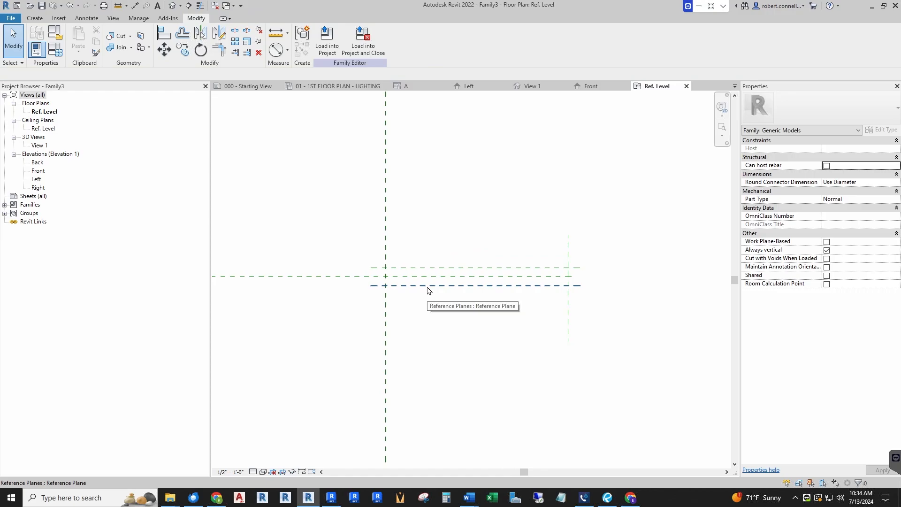
Add an aligned dimension between the upper and lower horizontal reference planes, placed left of their ends
{"action": "left_click", "coordinate": [135, 7]}
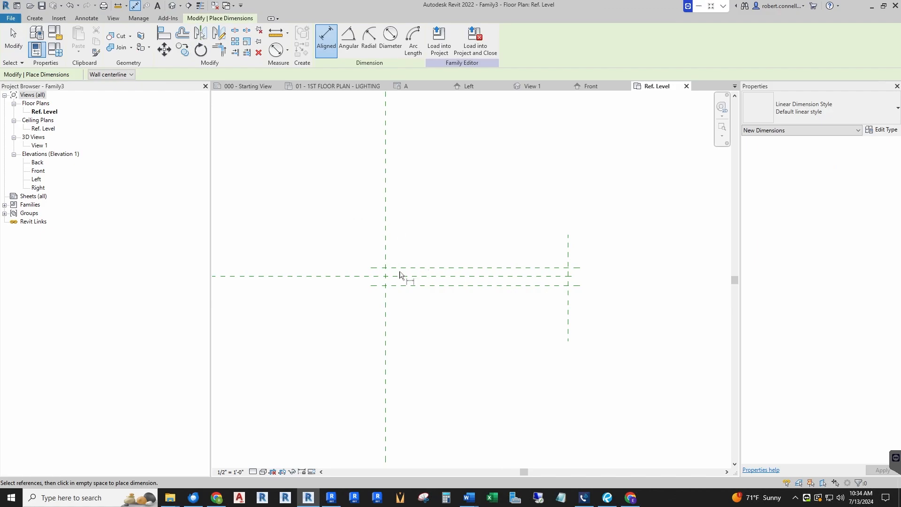
{"action": "left_click", "coordinate": [372, 267]}
{"action": "left_click", "coordinate": [376, 286]}
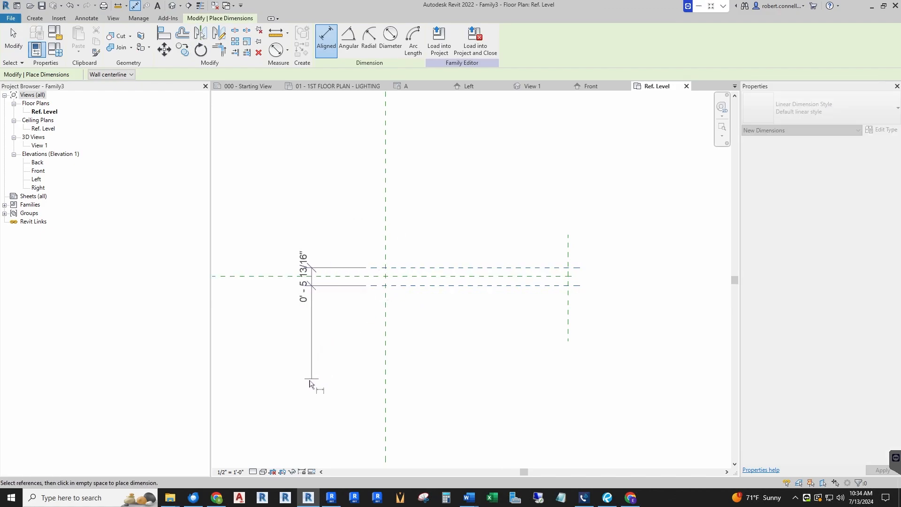
{"action": "left_click", "coordinate": [310, 383]}
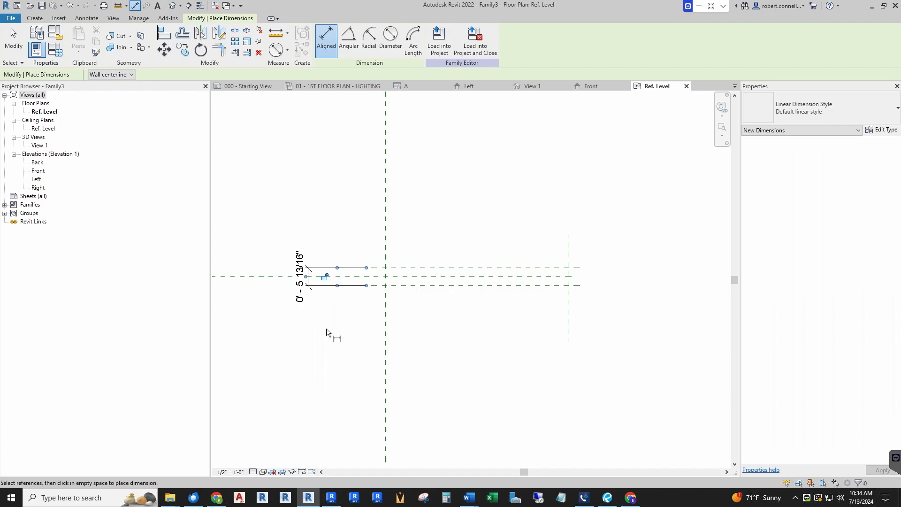
{"action": "key", "text": "Escape"}
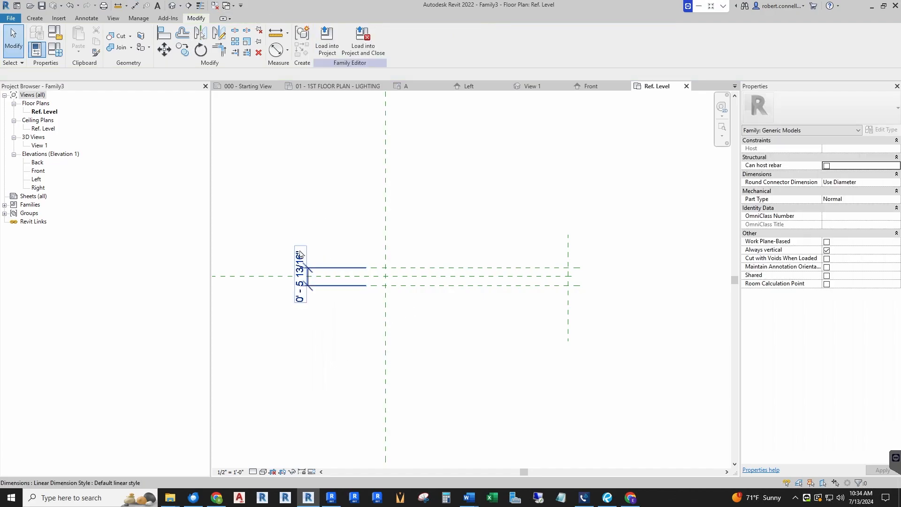
Label the dimension between the upper and lower horizontal reference planes with a new type-based family parameter named Fixture Width, grouped under Dimensions
{"action": "scroll", "coordinate": [271, 285], "scroll_direction": "up", "scroll_amount": 2}
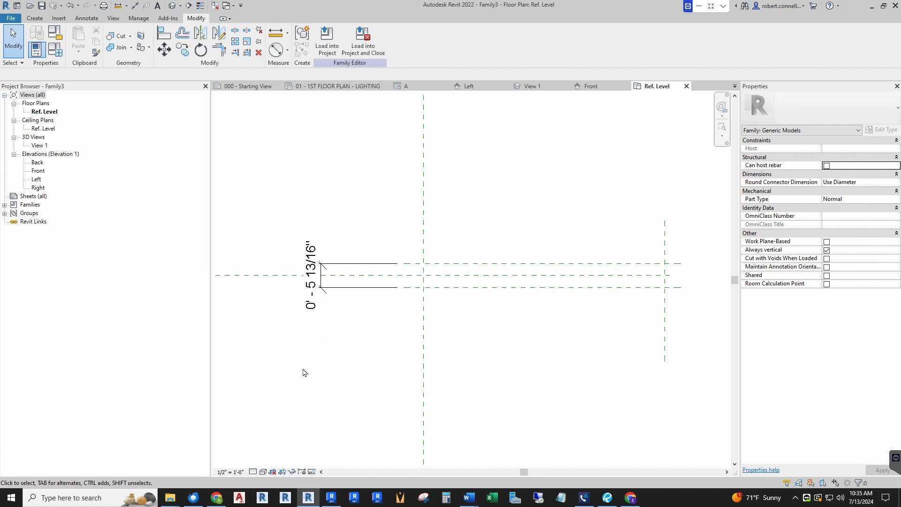
{"action": "scroll", "coordinate": [288, 376], "scroll_direction": "down", "scroll_amount": 2}
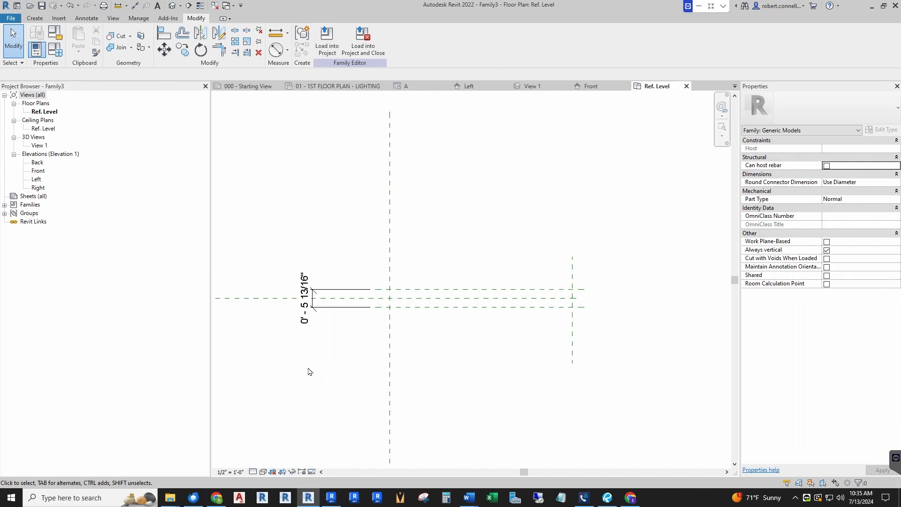
{"action": "left_click", "coordinate": [309, 296]}
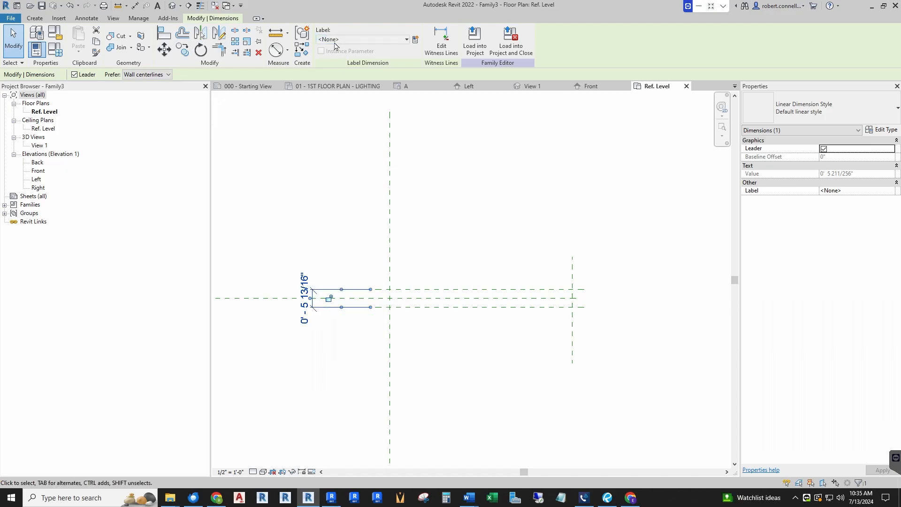
{"action": "left_click", "coordinate": [415, 40]}
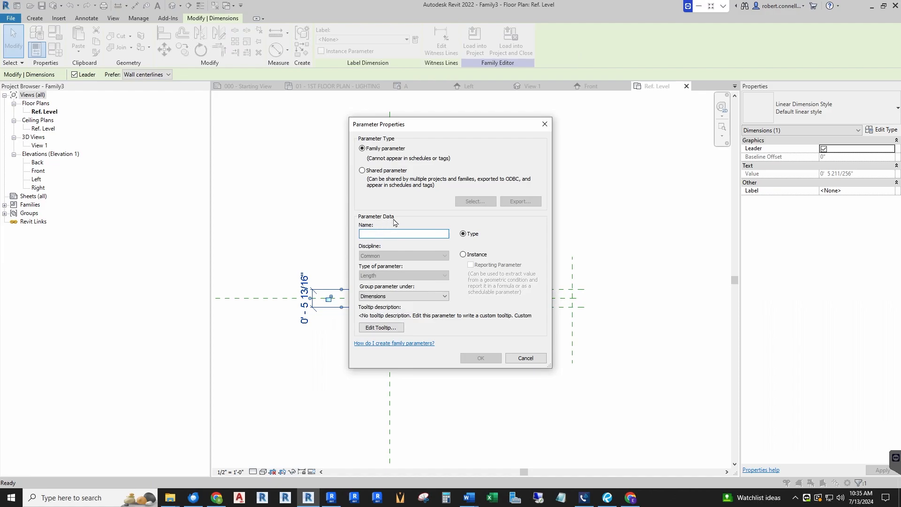
{"action": "type", "text": "Fixture Width"}
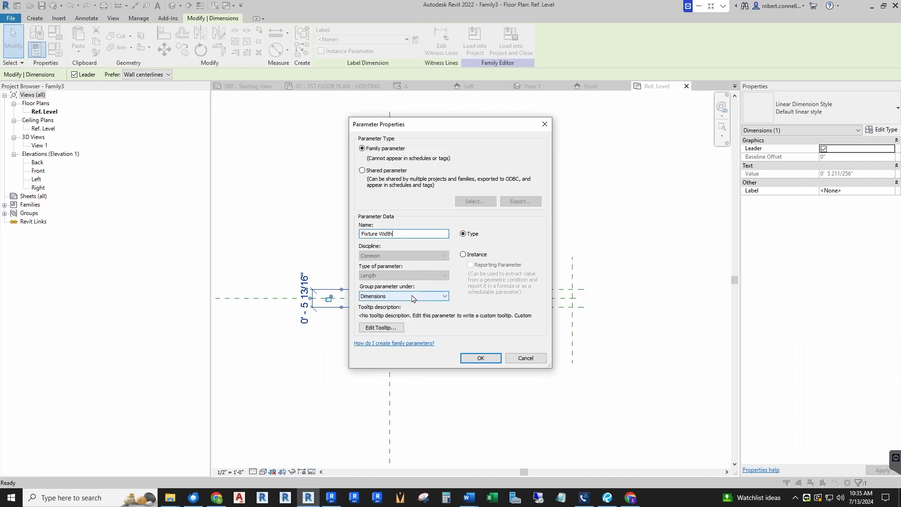
{"action": "left_click", "coordinate": [477, 359]}
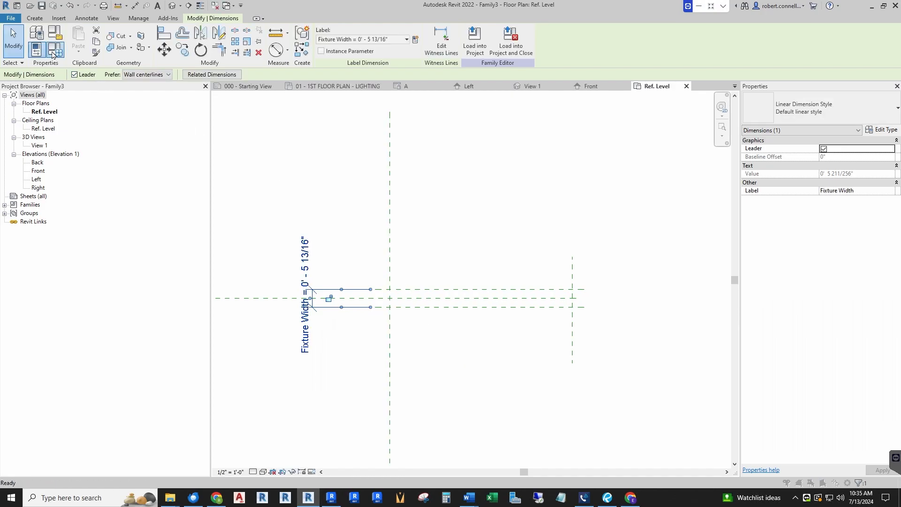
Review the Fixture Width parameter in the Family Types dialog without changing its value
{"action": "left_click", "coordinate": [55, 50]}
{"action": "left_click_drag", "start_coordinate": [596, 109], "coordinate": [314, 156]}
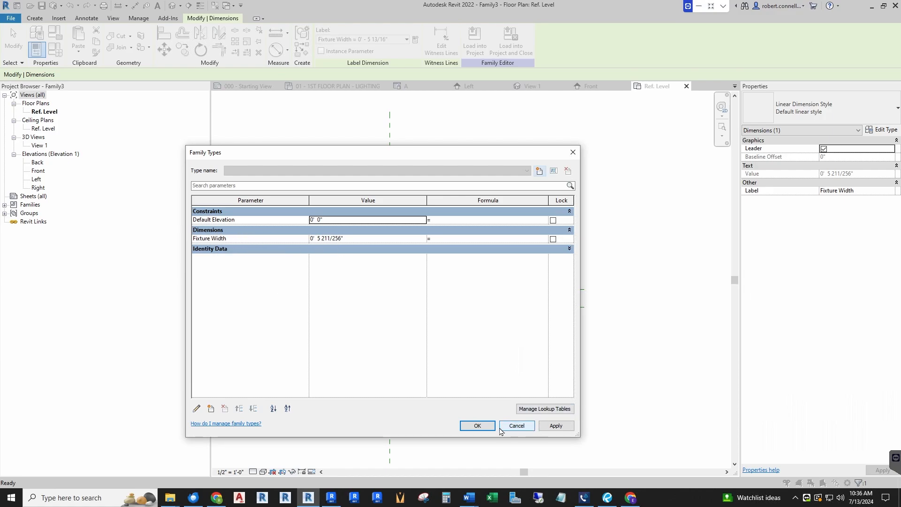
{"action": "left_click", "coordinate": [481, 426]}
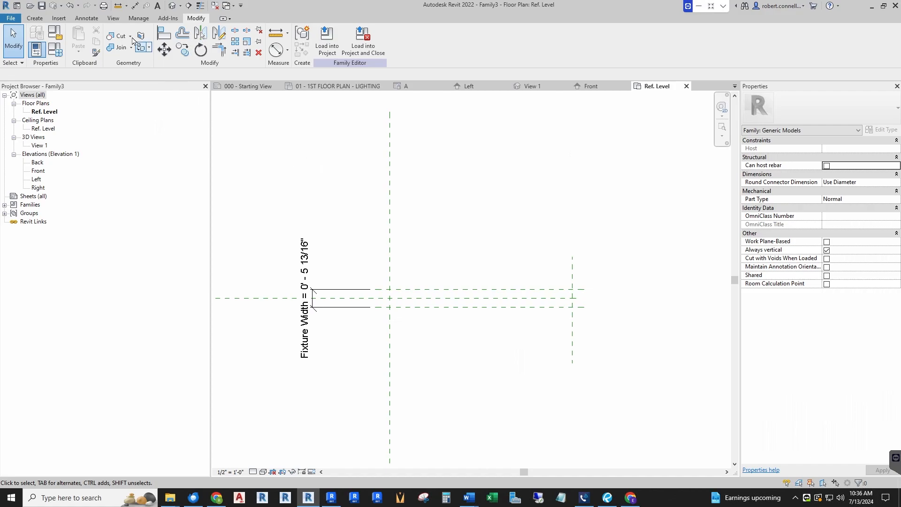
Add an aligned dimension string across the three horizontal reference planes, outside the Fixture Width dimension, and set its segments equal
{"action": "left_click", "coordinate": [135, 5]}
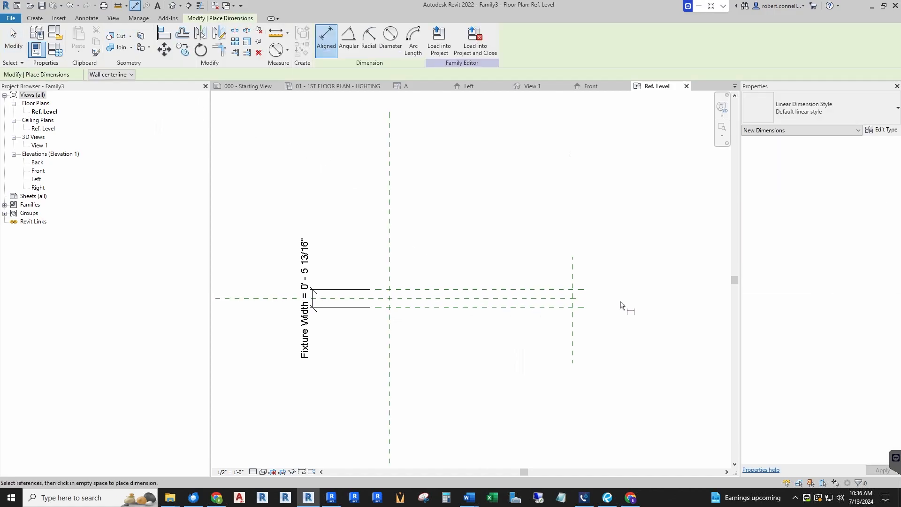
{"action": "left_click", "coordinate": [406, 290]}
{"action": "left_click", "coordinate": [407, 300]}
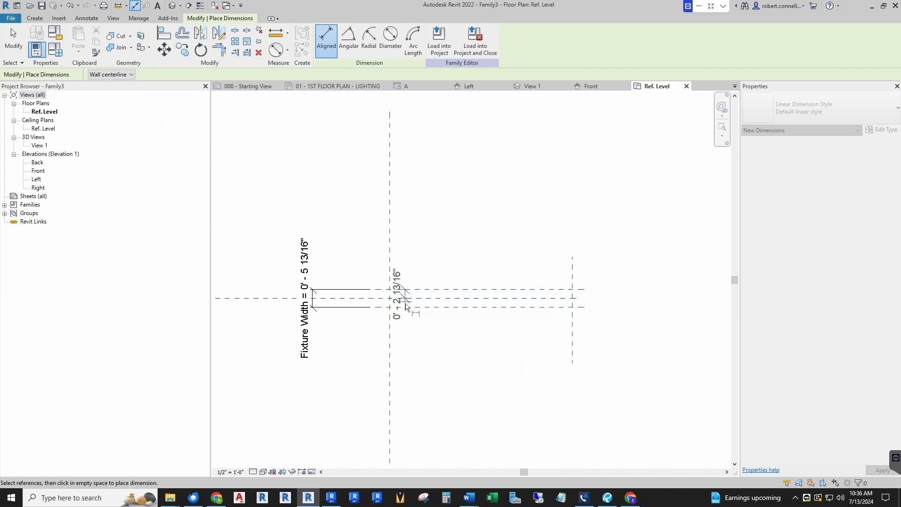
{"action": "scroll", "coordinate": [483, 304], "scroll_direction": "down", "scroll_amount": 1}
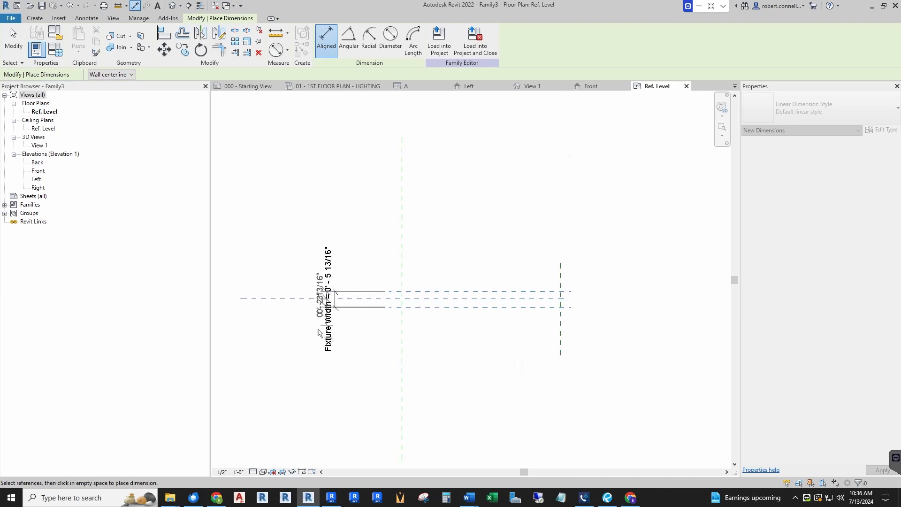
{"action": "left_click", "coordinate": [299, 344]}
{"action": "scroll", "coordinate": [330, 296], "scroll_direction": "up", "scroll_amount": 8}
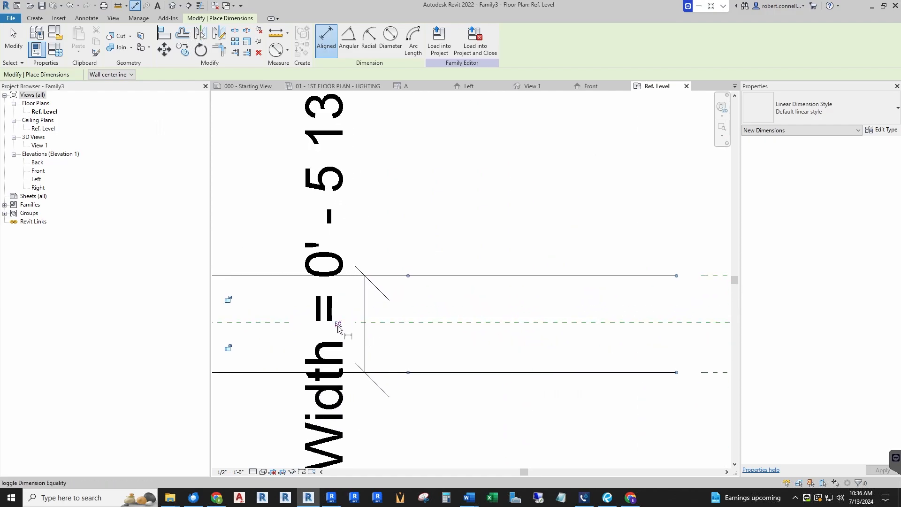
{"action": "scroll", "coordinate": [342, 324], "scroll_direction": "down", "scroll_amount": 2}
{"action": "scroll", "coordinate": [342, 246], "scroll_direction": "down", "scroll_amount": 3}
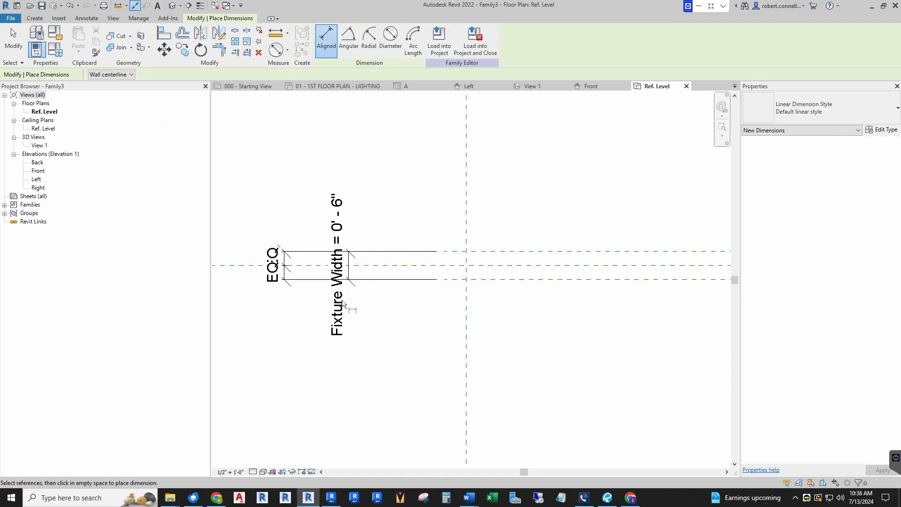
{"action": "scroll", "coordinate": [346, 301], "scroll_direction": "down", "scroll_amount": 1}
{"action": "key", "text": "Escape"}
{"action": "key", "text": "Escape"}
Flex the width by moving the upper horizontal reference plane outward and back to about 5" above the center plane
{"action": "left_click_drag", "start_coordinate": [472, 263], "coordinate": [474, 203]}
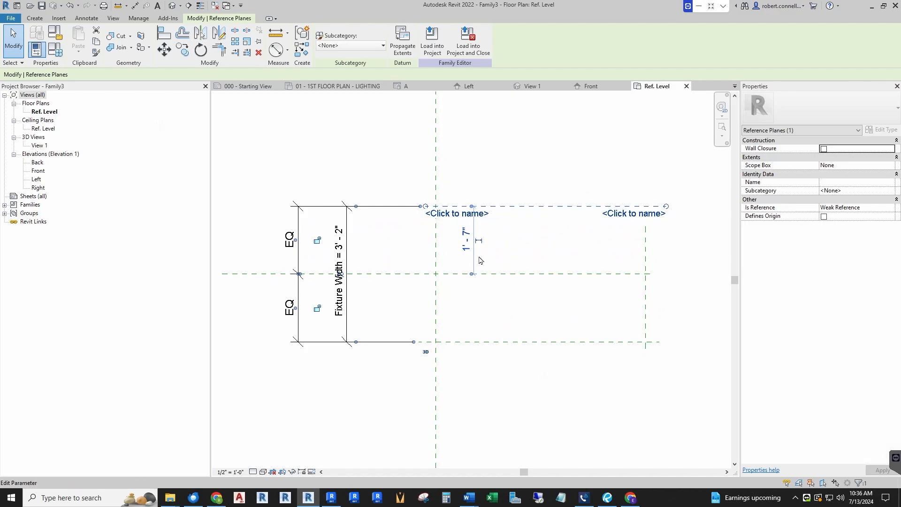
{"action": "mouse_move", "coordinate": [501, 256]}
{"action": "left_mouse_down"}
{"action": "mouse_move", "coordinate": [502, 264]}
{"action": "mouse_move", "coordinate": [503, 255]}
{"action": "left_mouse_up"}
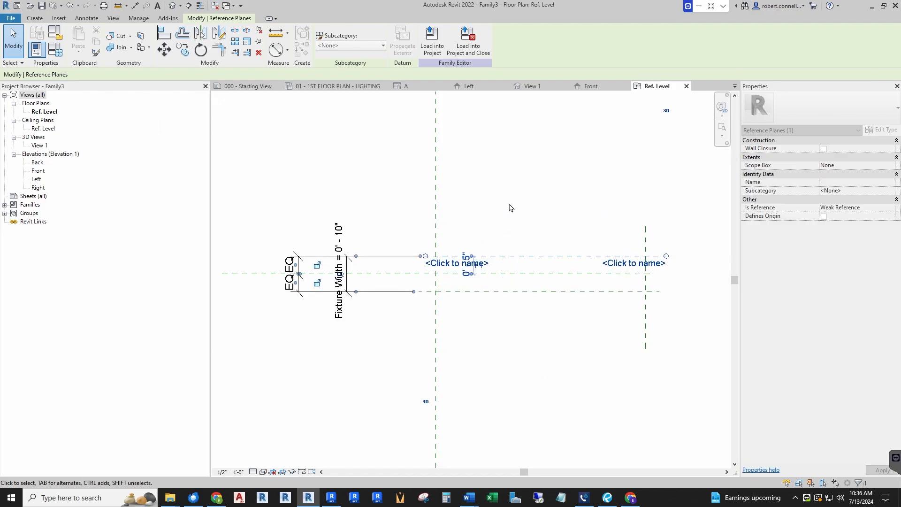
{"action": "left_click", "coordinate": [510, 206]}
{"action": "scroll", "coordinate": [332, 273], "scroll_direction": "down", "scroll_amount": 1}
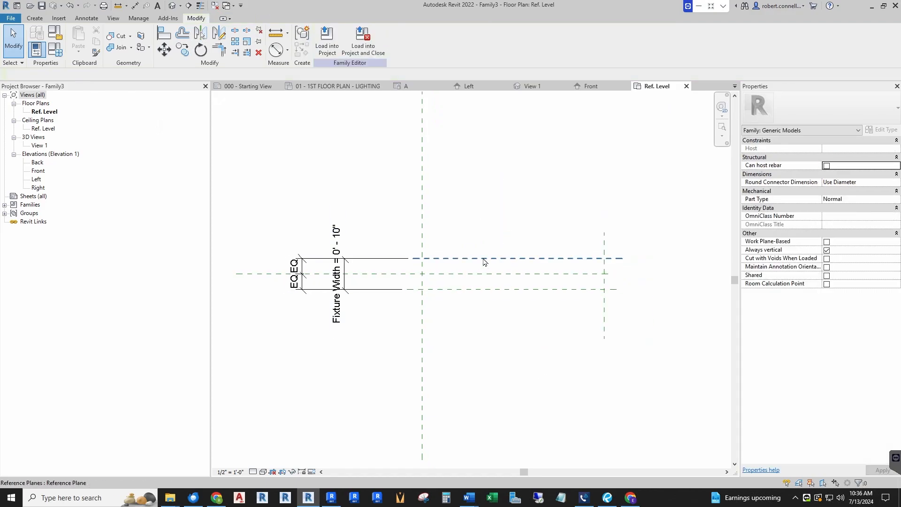
{"action": "mouse_move", "coordinate": [494, 258]}
{"action": "left_mouse_down"}
{"action": "mouse_move", "coordinate": [495, 234]}
{"action": "mouse_move", "coordinate": [496, 258]}
{"action": "left_mouse_up"}
{"action": "left_click", "coordinate": [653, 259]}
{"action": "scroll", "coordinate": [653, 258], "scroll_direction": "up", "scroll_amount": 1}
{"action": "scroll", "coordinate": [475, 320], "scroll_direction": "down", "scroll_amount": 1}
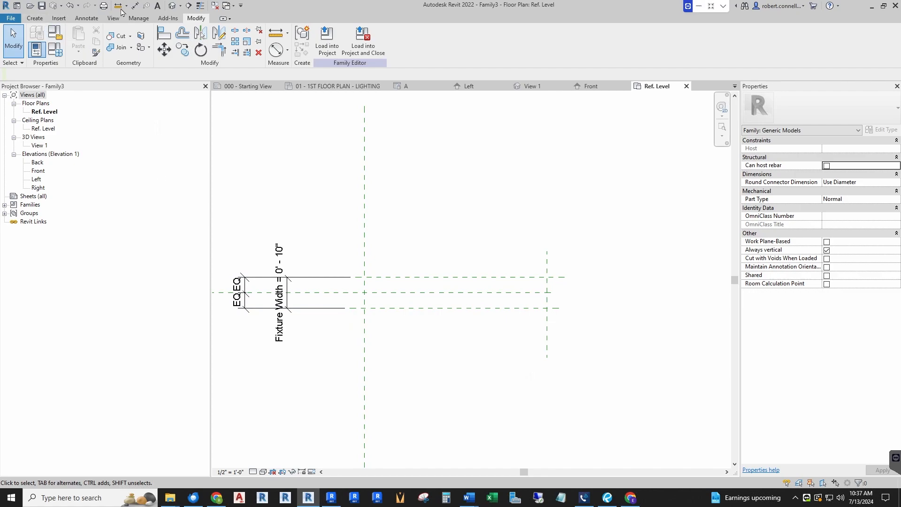
Add an aligned dimension between the vertical center plane and the outer vertical reference plane, placed above the horizontal planes
{"action": "left_click", "coordinate": [136, 6]}
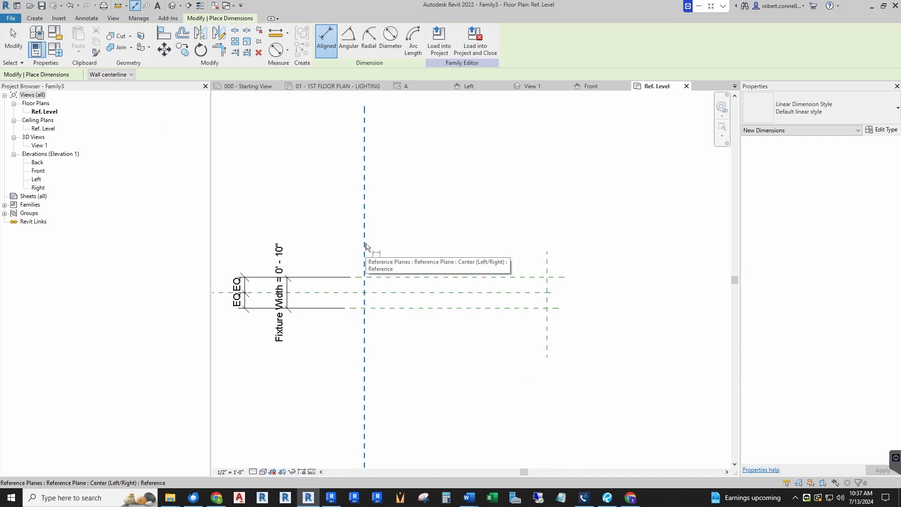
{"action": "left_click", "coordinate": [366, 247]}
{"action": "left_click", "coordinate": [547, 266]}
{"action": "left_click", "coordinate": [630, 238]}
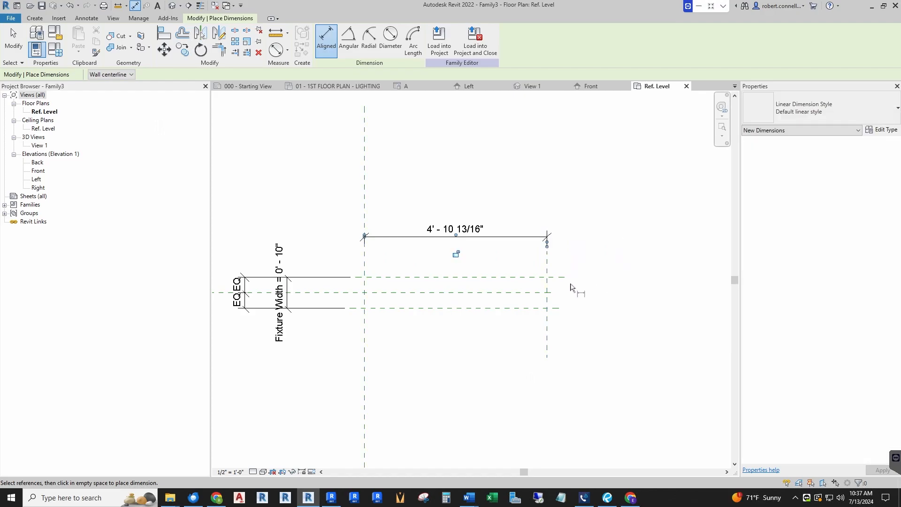
{"action": "key", "text": "Escape"}
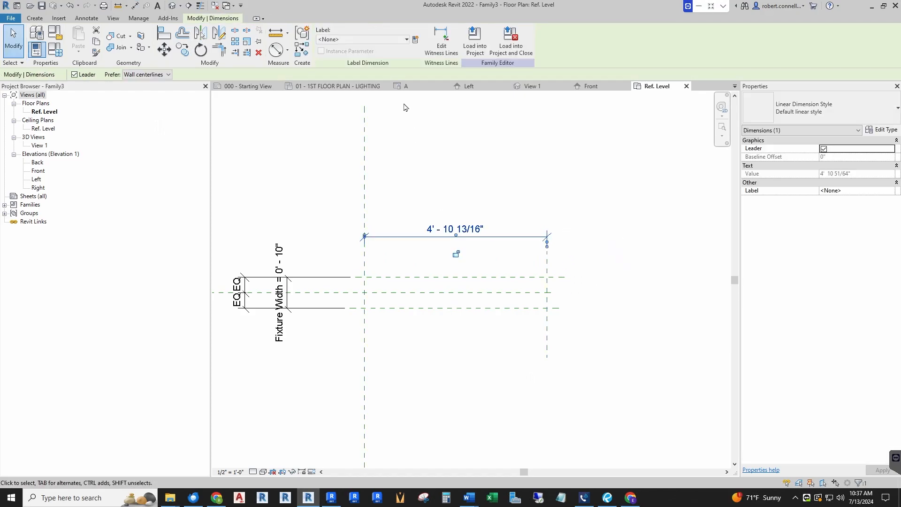
Label the horizontal dimension between the vertical planes with a new instance family parameter named Fixture Length, grouped under Dimensions
{"action": "left_click", "coordinate": [416, 40]}
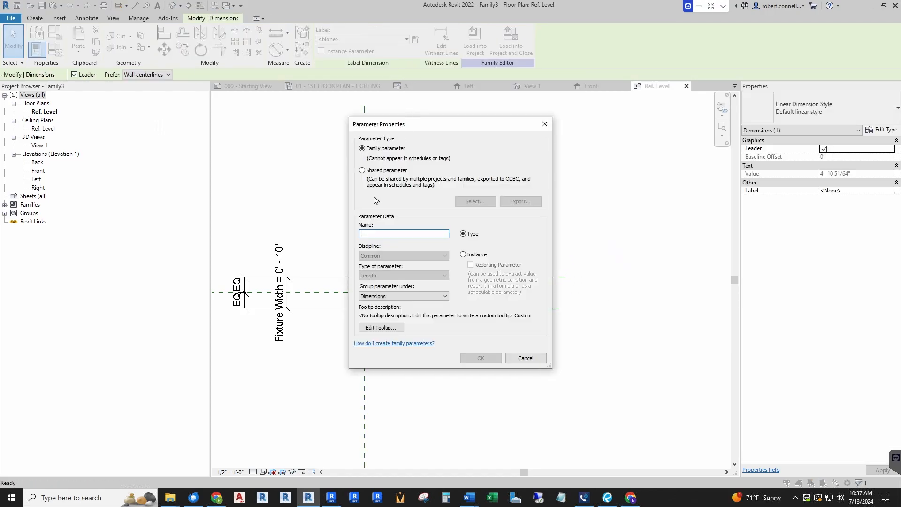
{"action": "type", "text": "Fixture Length"}
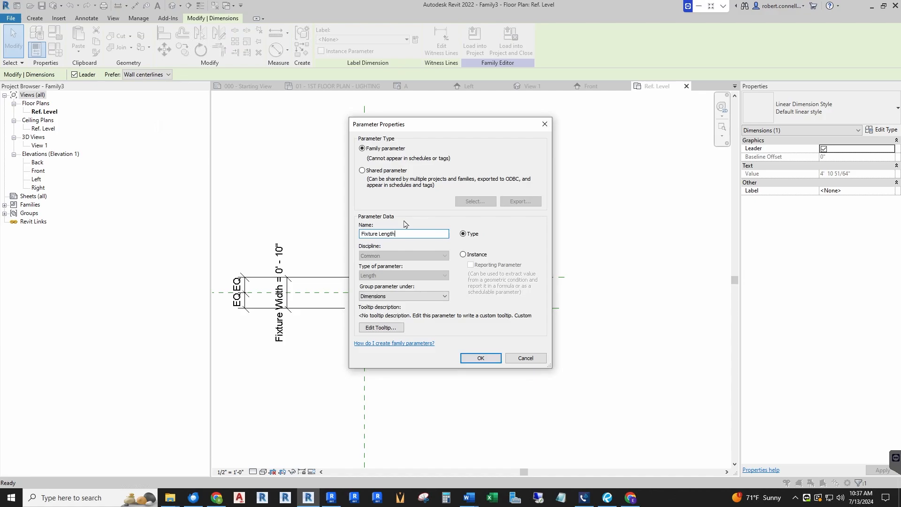
{"action": "left_click", "coordinate": [463, 255]}
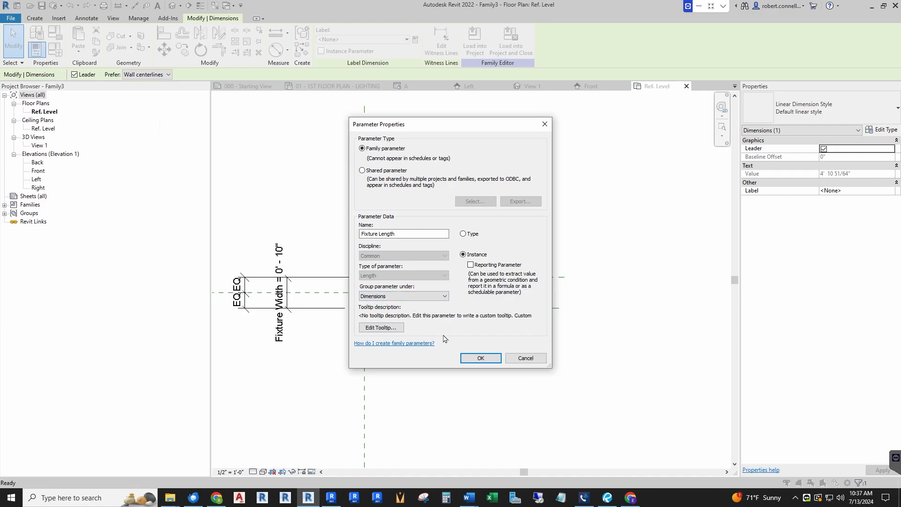
{"action": "left_click", "coordinate": [481, 359]}
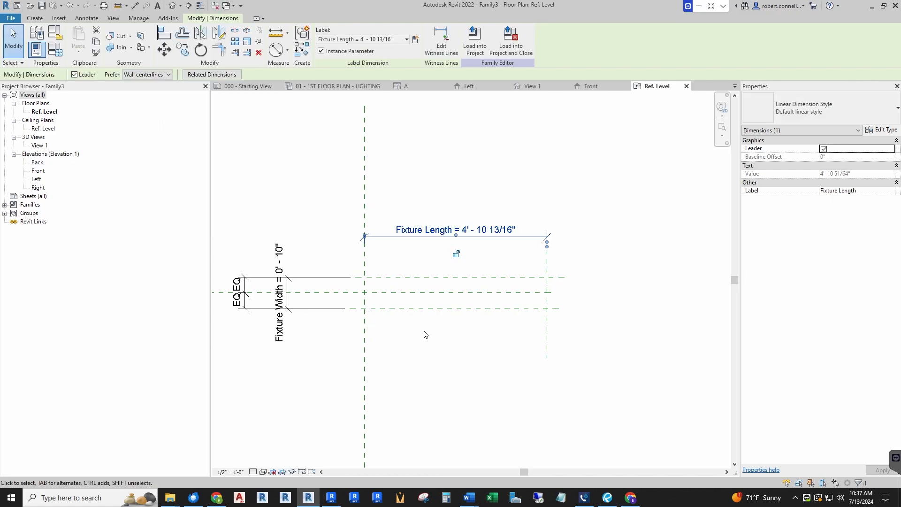
{"action": "left_click", "coordinate": [403, 281]}
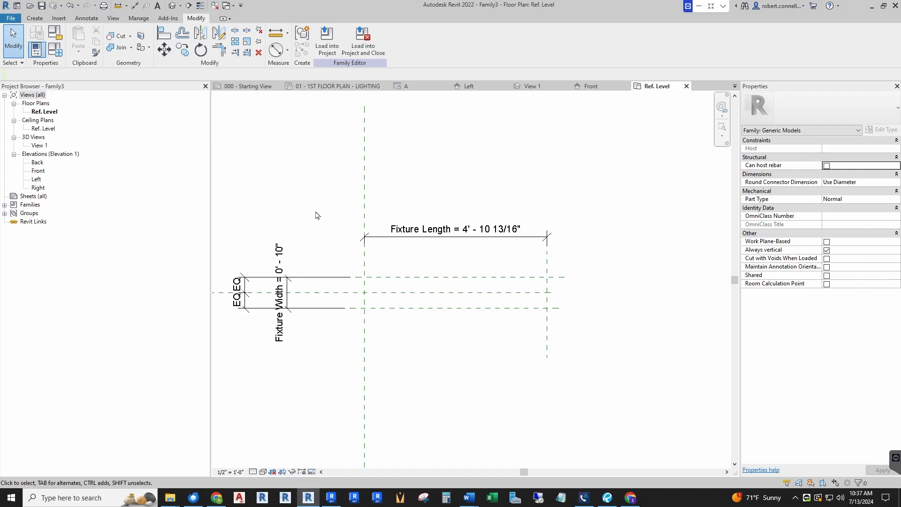
Start a solid extrusion and sketch a rectangle between the upper and lower horizontal planes, from the vertical center plane to the outer vertical plane
{"action": "left_click", "coordinate": [35, 18]}
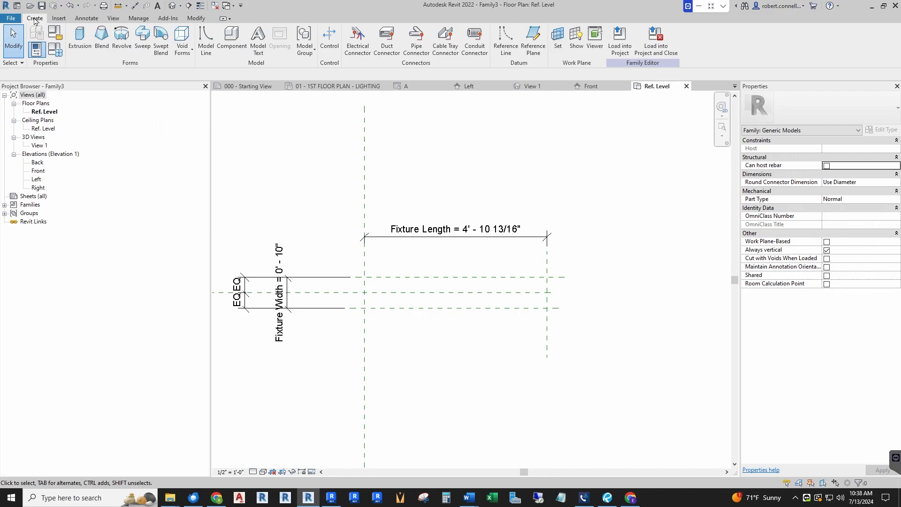
{"action": "left_click", "coordinate": [80, 40]}
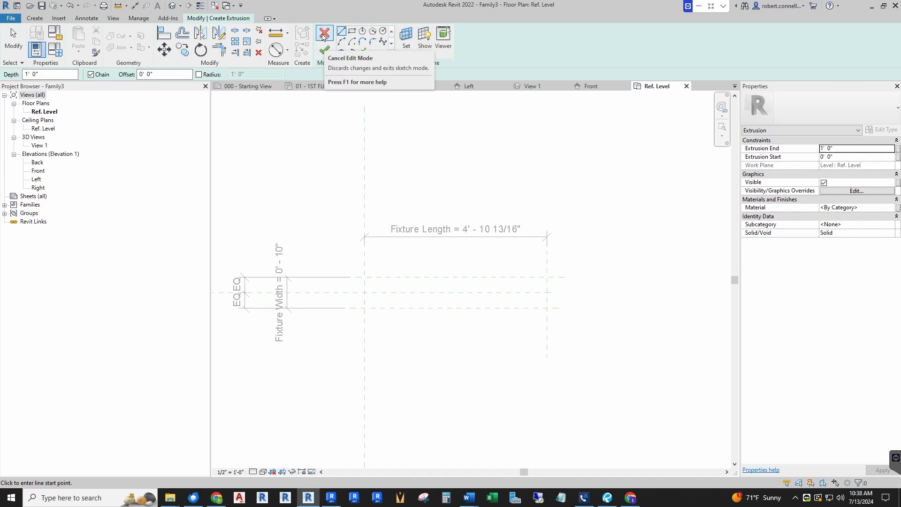
{"action": "left_click", "coordinate": [352, 31]}
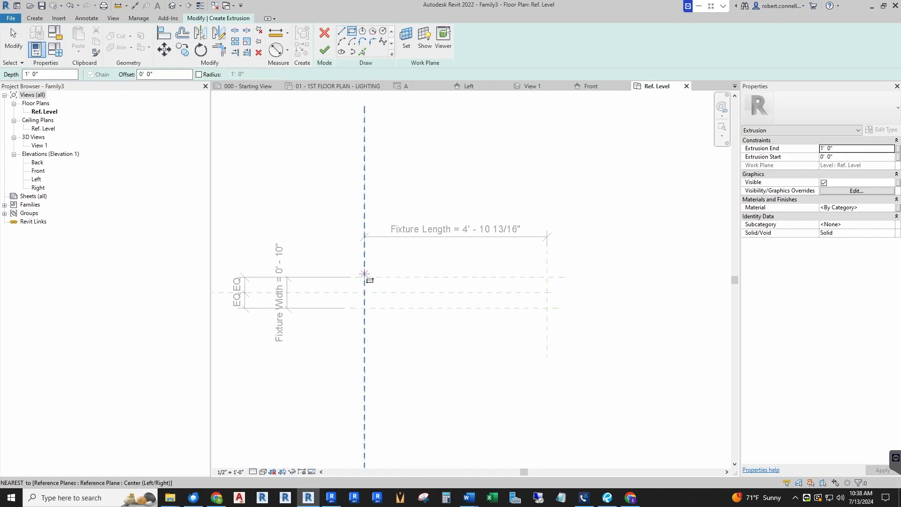
{"action": "left_click", "coordinate": [363, 278]}
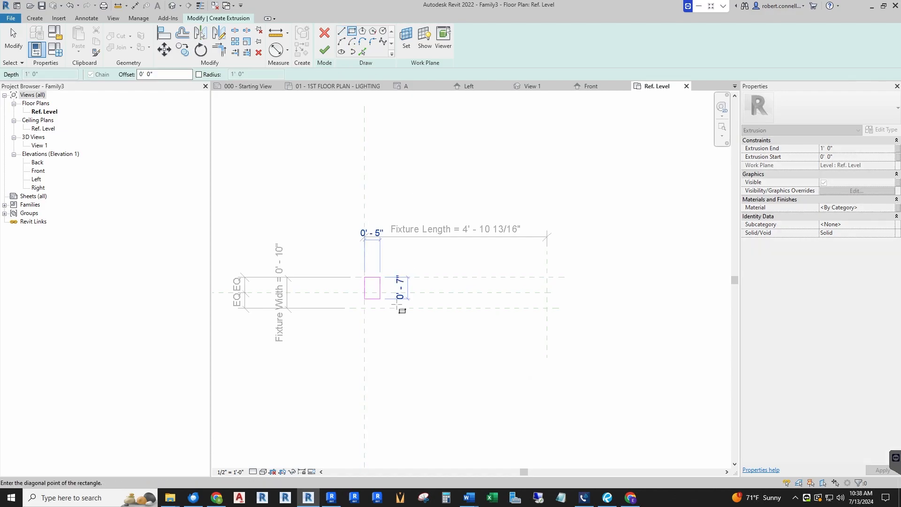
{"action": "left_click", "coordinate": [547, 308]}
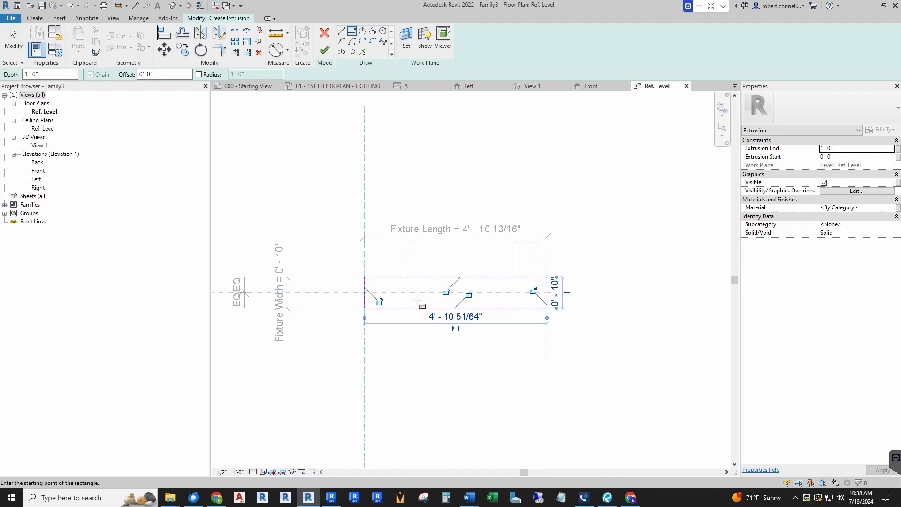
Lock all four edges of the extrusion's rectangle to their reference planes
{"action": "scroll", "coordinate": [417, 300], "scroll_direction": "up", "scroll_amount": 1}
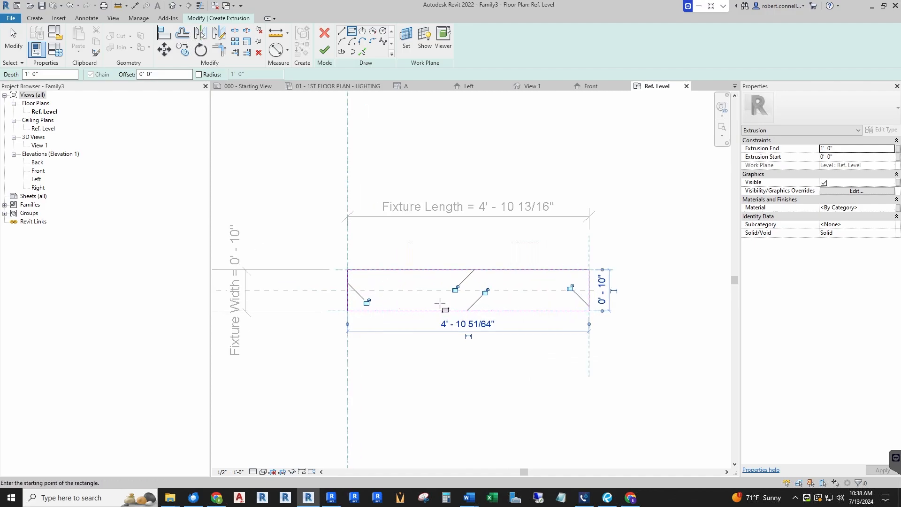
{"action": "left_click", "coordinate": [456, 289]}
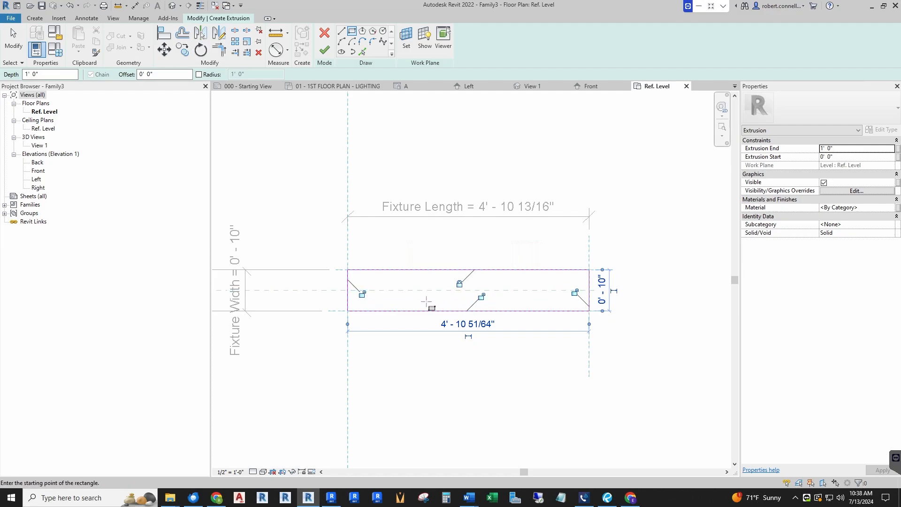
{"action": "left_click", "coordinate": [363, 294]}
{"action": "left_click", "coordinate": [481, 298]}
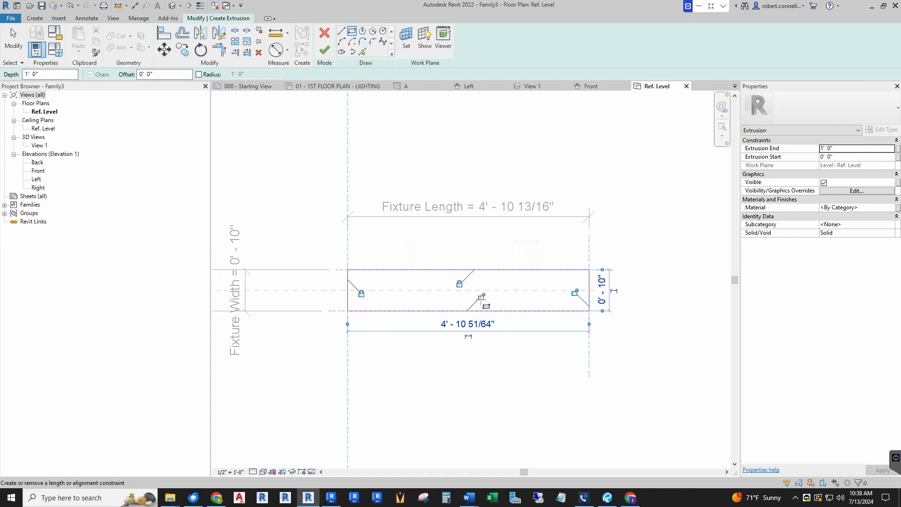
{"action": "left_click", "coordinate": [575, 292]}
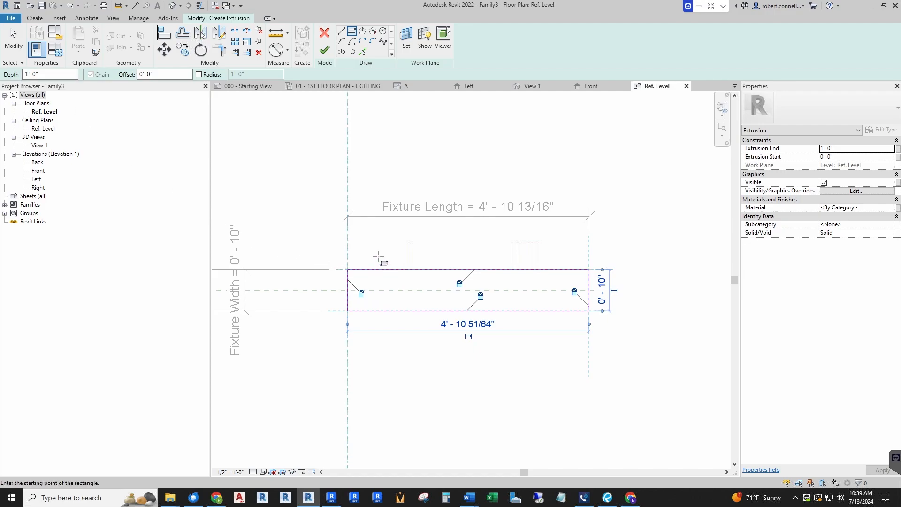
{"action": "scroll", "coordinate": [401, 254], "scroll_direction": "down", "scroll_amount": 2}
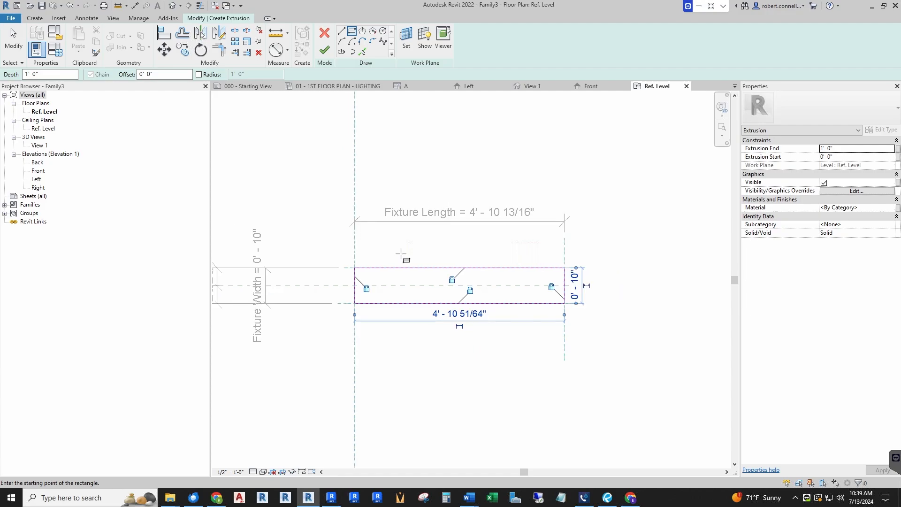
Finish the extrusion and move the outer vertical reference plane outward to a Fixture Length of about 7' - 6"
{"action": "left_click", "coordinate": [324, 51]}
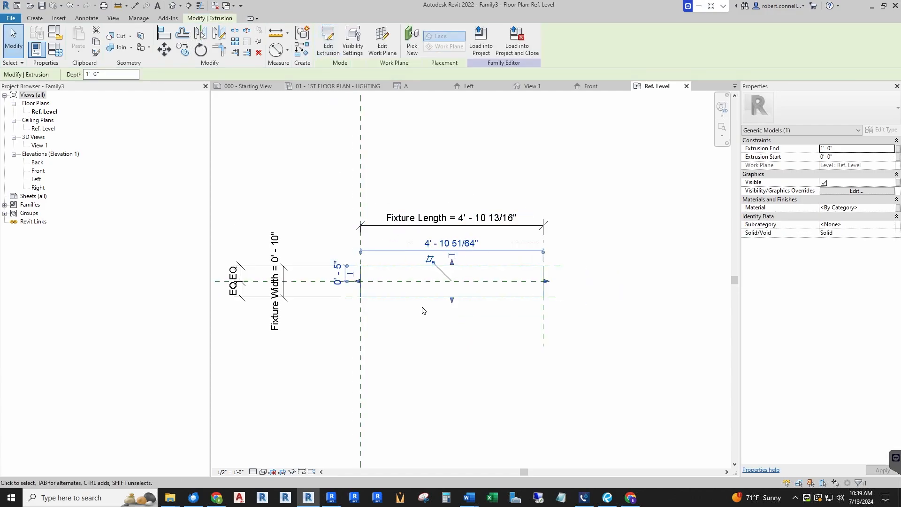
{"action": "left_click", "coordinate": [568, 362]}
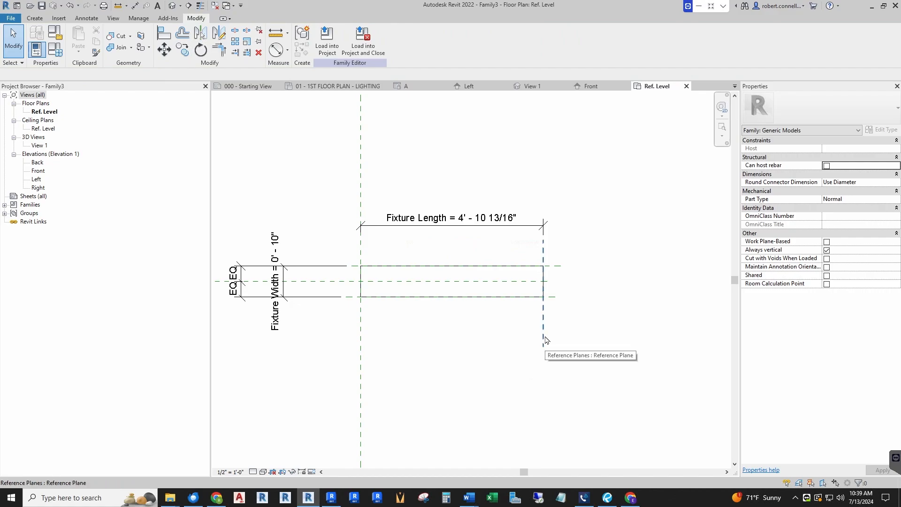
{"action": "left_click_drag", "start_coordinate": [545, 337], "coordinate": [643, 339]}
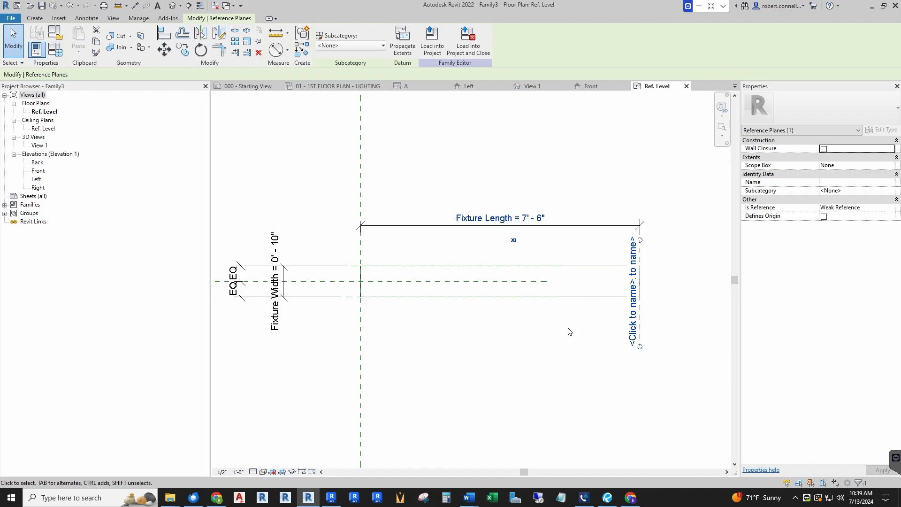
{"action": "left_click", "coordinate": [684, 328]}
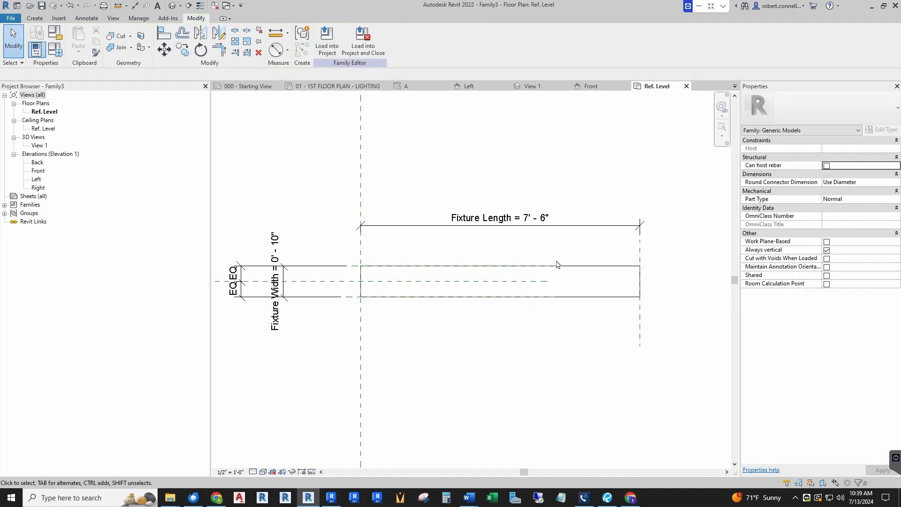
Rename the 3D view View 1 as 3D and open it to show the extruded box
{"action": "left_click", "coordinate": [40, 146]}
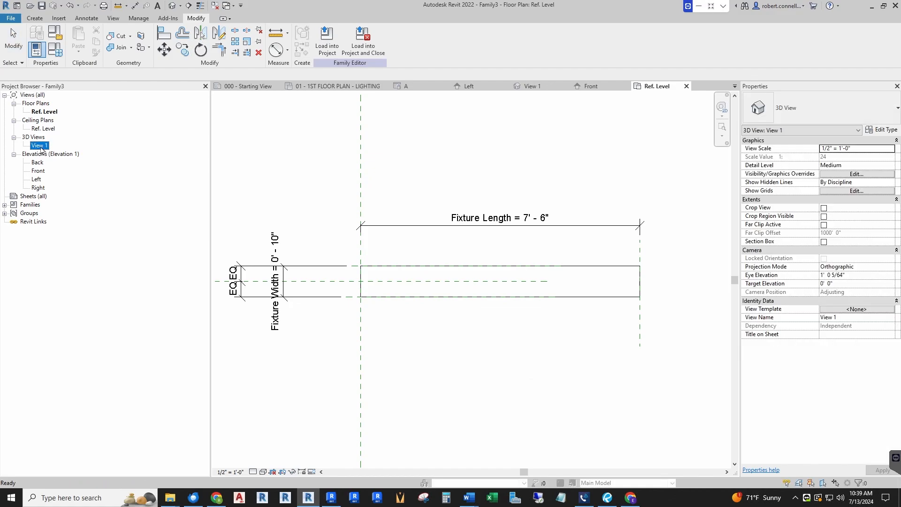
{"action": "left_click", "coordinate": [47, 149]}
{"action": "type", "text": "3D"}
{"action": "key", "text": "Return"}
{"action": "double_click", "coordinate": [35, 146]}
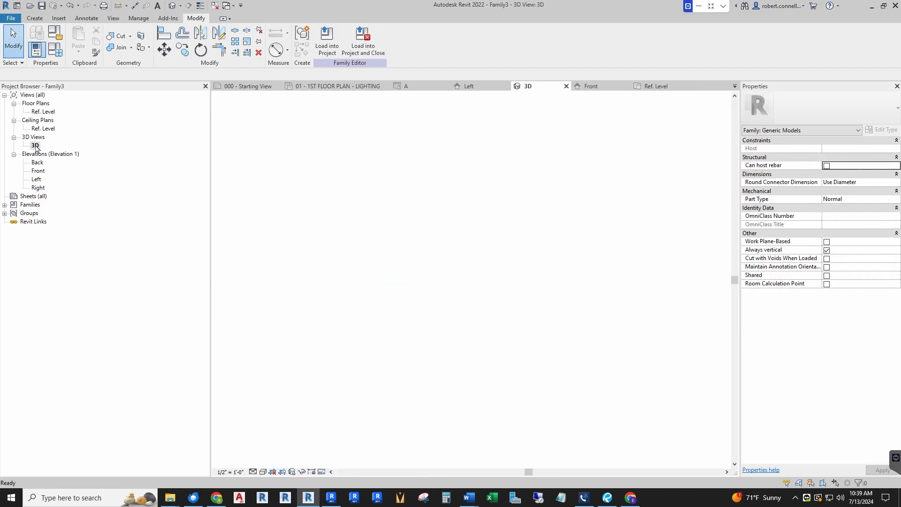
{"action": "scroll", "coordinate": [365, 227], "scroll_direction": "down", "scroll_amount": 2}
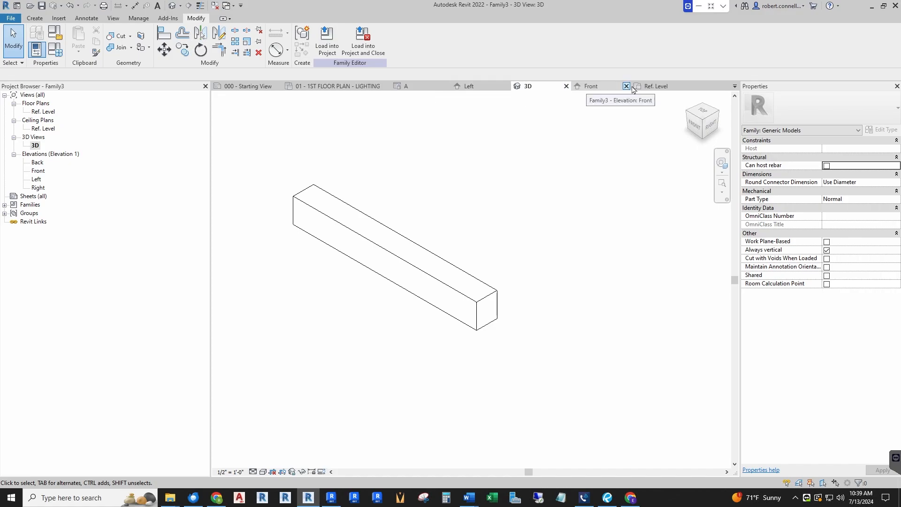
Return to the Ref. Level plan, and from there open the Right elevation view
{"action": "left_click", "coordinate": [655, 86]}
{"action": "scroll", "coordinate": [328, 226], "scroll_direction": "down", "scroll_amount": 3}
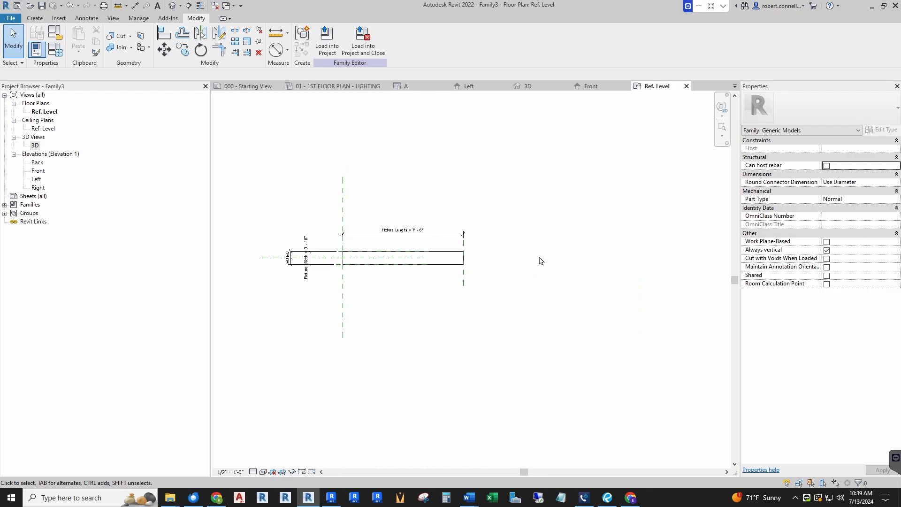
{"action": "double_click", "coordinate": [40, 188]}
{"action": "middle_click_drag", "start_coordinate": [513, 344], "coordinate": [471, 281]}
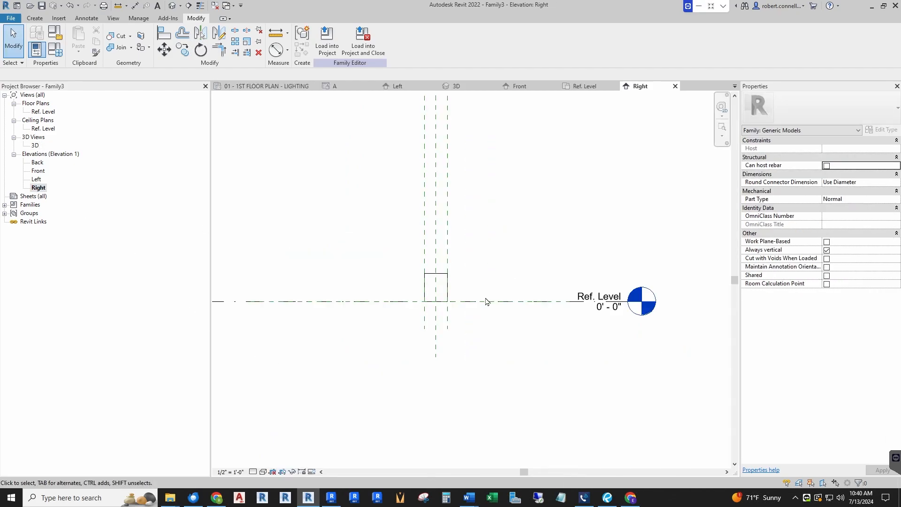
Examine the extrusion's end profile and the horizontal reference plane that coincides with Ref. Level
{"action": "scroll", "coordinate": [445, 250], "scroll_direction": "down", "scroll_amount": 2}
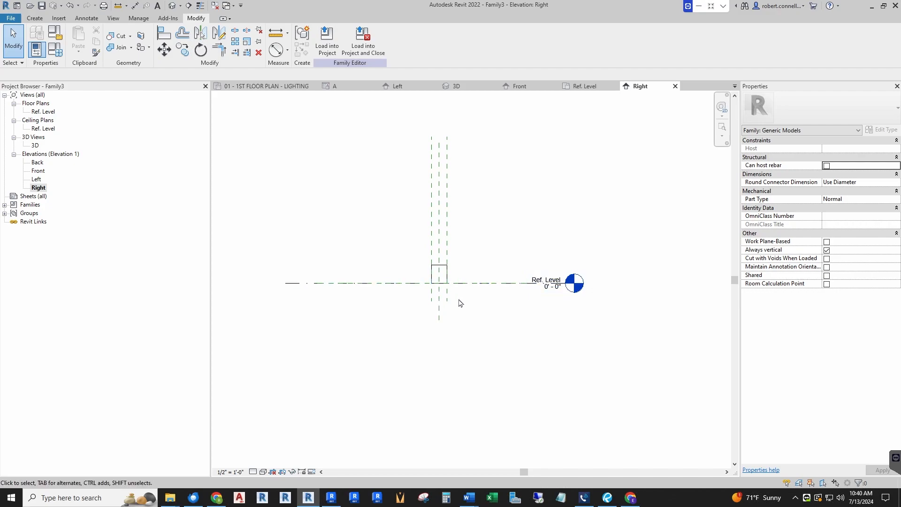
{"action": "scroll", "coordinate": [459, 303], "scroll_direction": "up", "scroll_amount": 2}
{"action": "scroll", "coordinate": [420, 238], "scroll_direction": "down", "scroll_amount": 1}
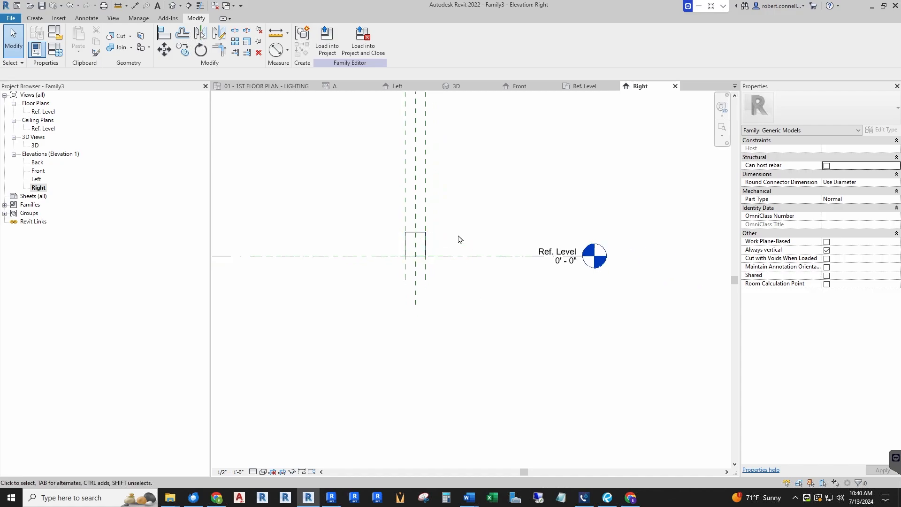
{"action": "scroll", "coordinate": [466, 266], "scroll_direction": "down", "scroll_amount": 1}
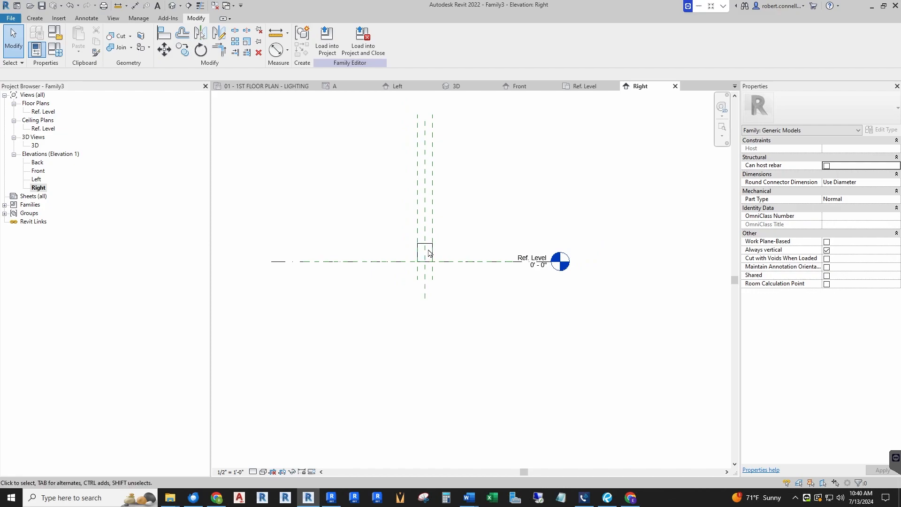
{"action": "scroll", "coordinate": [429, 253], "scroll_direction": "up", "scroll_amount": 1}
{"action": "scroll", "coordinate": [431, 261], "scroll_direction": "down", "scroll_amount": 1}
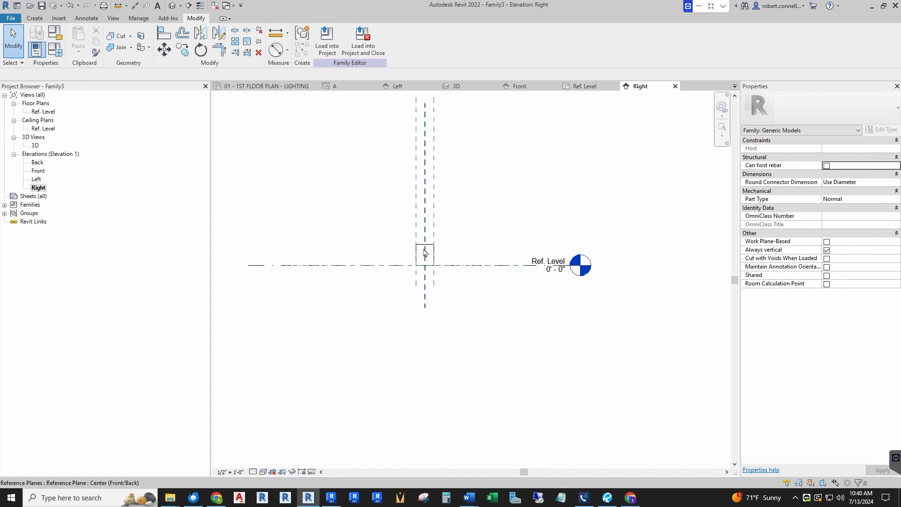
{"action": "scroll", "coordinate": [361, 277], "scroll_direction": "down", "scroll_amount": 1}
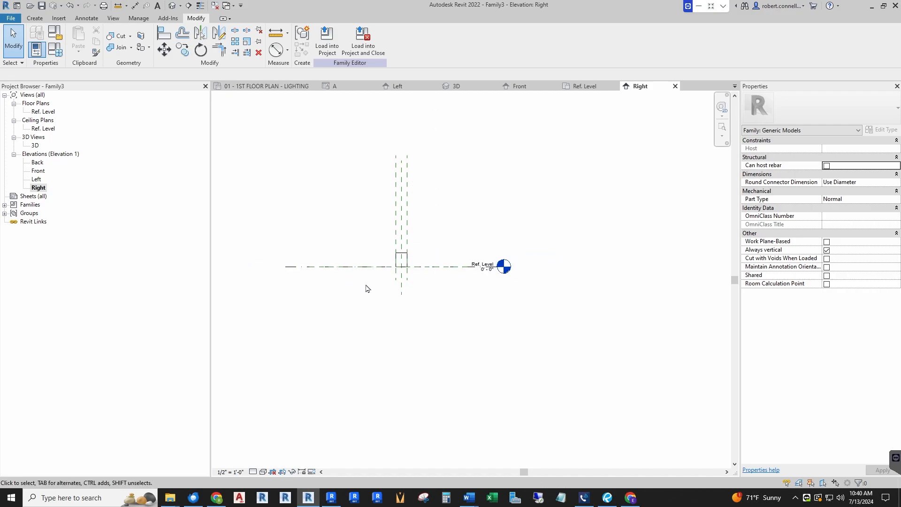
{"action": "scroll", "coordinate": [443, 300], "scroll_direction": "up", "scroll_amount": 1}
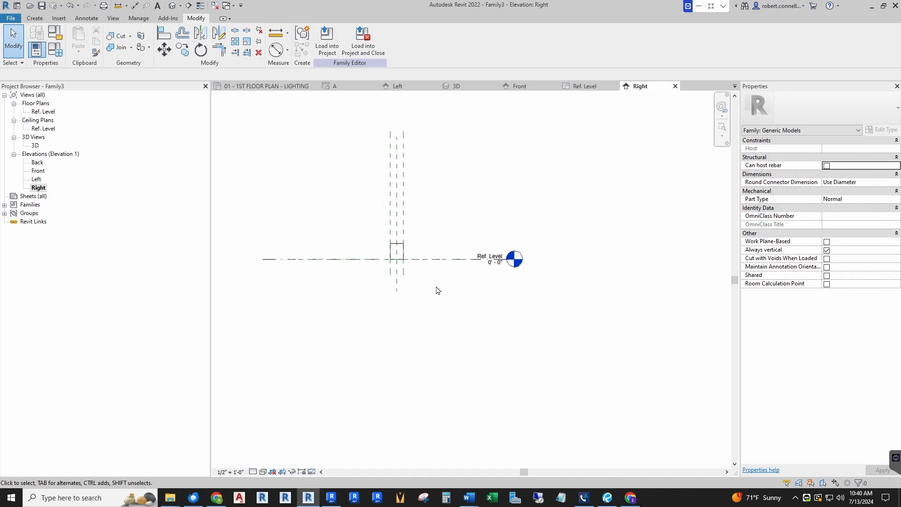
{"action": "left_click", "coordinate": [368, 259]}
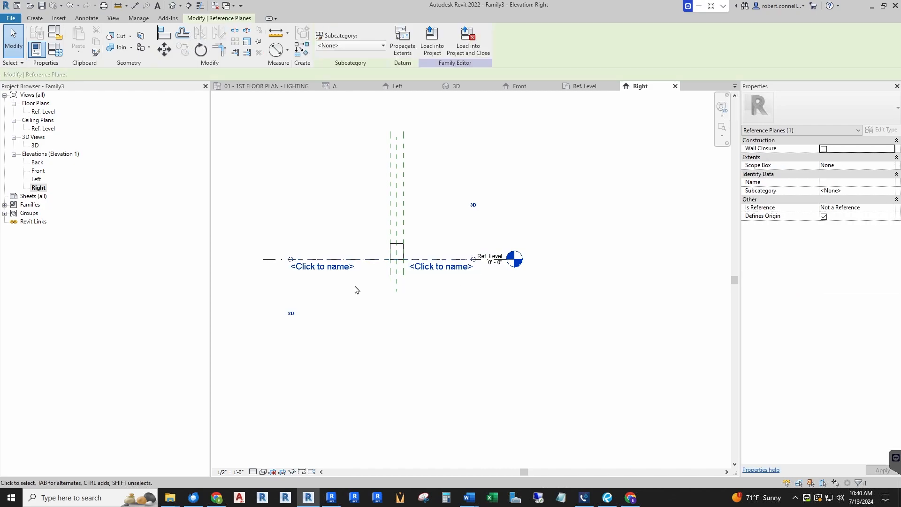
{"action": "left_click", "coordinate": [458, 298]}
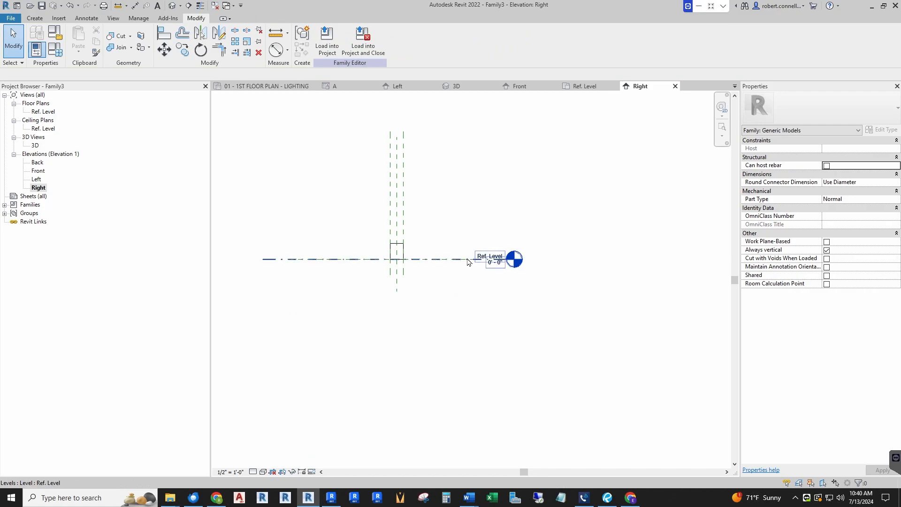
Nudge the Ref. Level line sideways until it is completely clear of the horizontal reference plane and the extrusion
{"action": "left_click", "coordinate": [490, 260]}
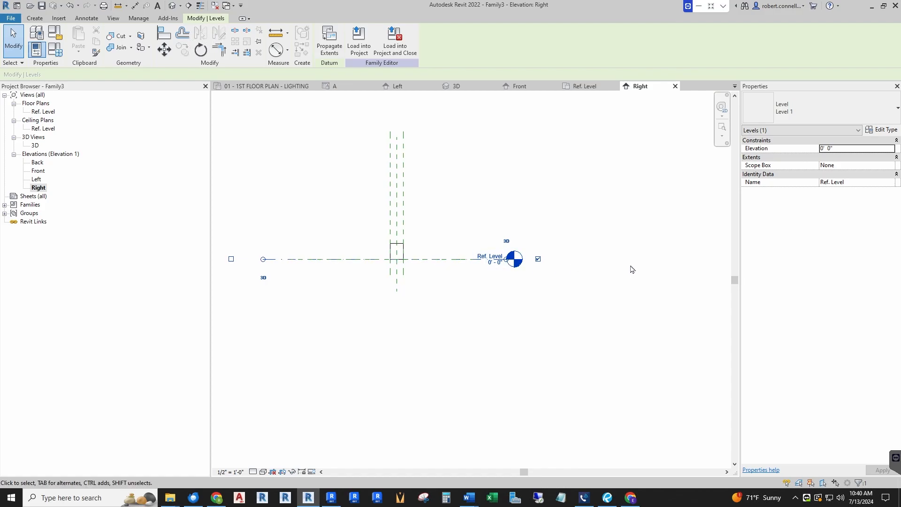
{"action": "mouse_move", "coordinate": [454, 260]}
{"action": "left_mouse_down"}
{"action": "mouse_move", "coordinate": [555, 261]}
{"action": "mouse_move", "coordinate": [456, 261]}
{"action": "left_mouse_up"}
{"action": "left_click", "coordinate": [456, 292]}
{"action": "left_click", "coordinate": [465, 260]}
{"action": "key", "text": "Right"}
{"action": "key", "text": "Right"}
{"action": "key", "text": "Right"}
{"action": "key", "text": "Right"}
{"action": "key", "text": "Right"}
{"action": "key", "text": "Right"}
{"action": "key", "text": "Right"}
{"action": "key", "text": "Right"}
{"action": "key", "text": "Right"}
{"action": "key", "text": "Right"}
{"action": "key", "text": "Right"}
{"action": "key", "text": "Right"}
{"action": "key", "text": "Right"}
{"action": "key", "text": "Right"}
{"action": "key", "text": "Right"}
{"action": "key", "text": "Right"}
{"action": "key", "text": "Right"}
{"action": "key", "text": "Right"}
{"action": "key", "text": "Right"}
{"action": "key", "text": "Right"}
{"action": "key", "text": "Right"}
{"action": "key", "text": "Right"}
{"action": "key", "text": "Right"}
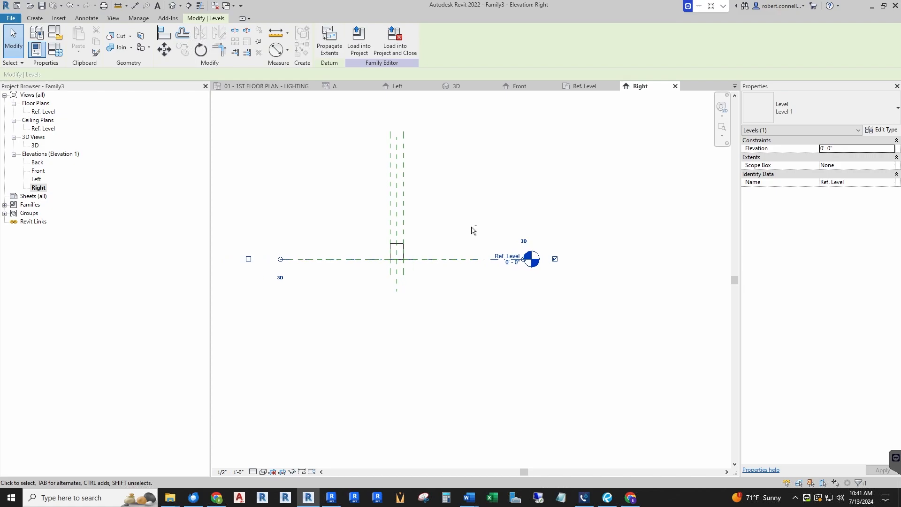
{"action": "key", "text": "Right"}
{"action": "key", "text": "Right"}
{"action": "key", "text": "Right"}
{"action": "key", "text": "Right"}
{"action": "key", "text": "Right"}
{"action": "key", "text": "Right"}
{"action": "key", "text": "Right"}
{"action": "key", "text": "Right"}
{"action": "key", "text": "Right"}
{"action": "key", "text": "Right"}
{"action": "key", "text": "Right"}
{"action": "key", "text": "Right"}
{"action": "key", "text": "Right"}
{"action": "key", "text": "Right"}
{"action": "key", "text": "Right"}
{"action": "key", "text": "Right"}
{"action": "key", "text": "Right"}
{"action": "key", "text": "Right"}
{"action": "key", "text": "Right"}
{"action": "key", "text": "Right"}
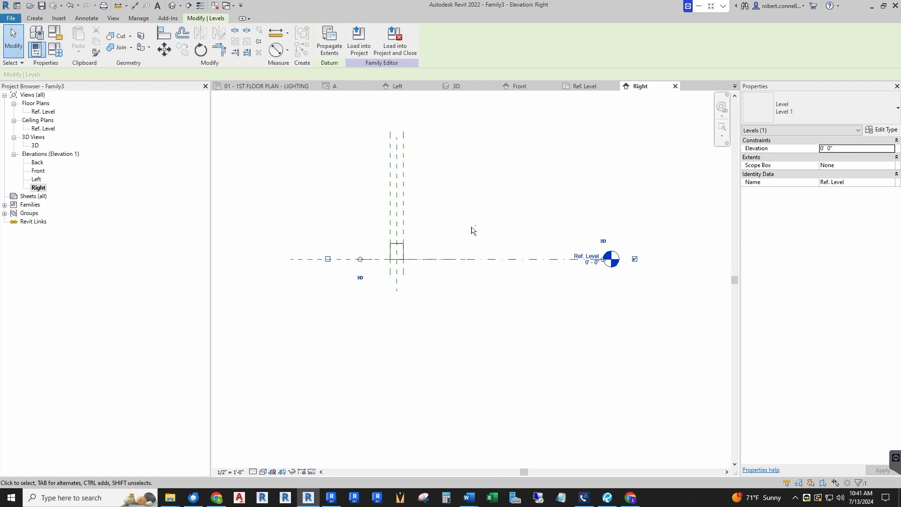
{"action": "key", "text": "Right"}
{"action": "key", "text": "Right"}
{"action": "key", "text": "Right"}
{"action": "key", "text": "Right"}
{"action": "key", "text": "Right"}
{"action": "key", "text": "Right"}
{"action": "key", "text": "Right"}
{"action": "key", "text": "Right"}
{"action": "key", "text": "Right"}
{"action": "key", "text": "Right"}
{"action": "key", "text": "Right"}
{"action": "key", "text": "Right"}
{"action": "key", "text": "Right"}
{"action": "key", "text": "Right"}
{"action": "key", "text": "Right"}
{"action": "key", "text": "Right"}
{"action": "key", "text": "Right"}
{"action": "key", "text": "Right"}
{"action": "key", "text": "Right"}
{"action": "key", "text": "Right"}
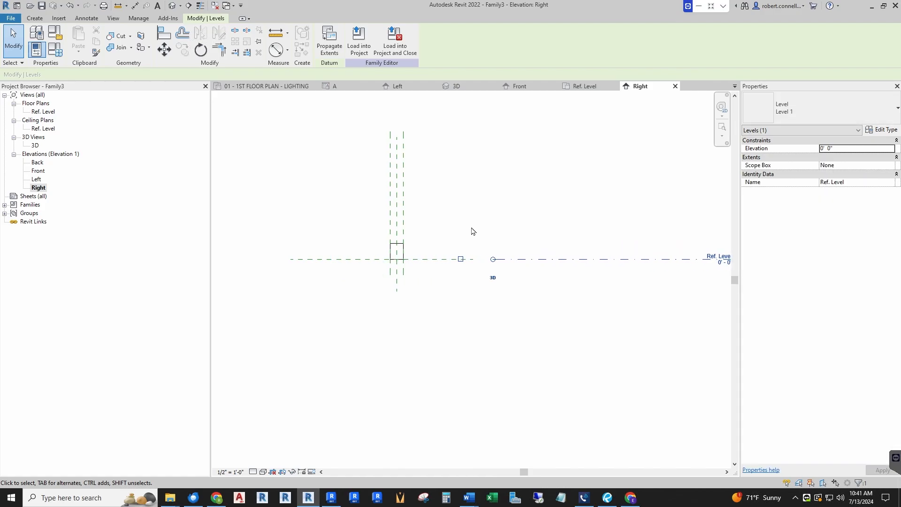
{"action": "key", "text": "Escape"}
Examine where the extrusion's base meets the horizontal reference plane and how the separated level line lies beside it
{"action": "scroll", "coordinate": [459, 244], "scroll_direction": "down", "scroll_amount": 2}
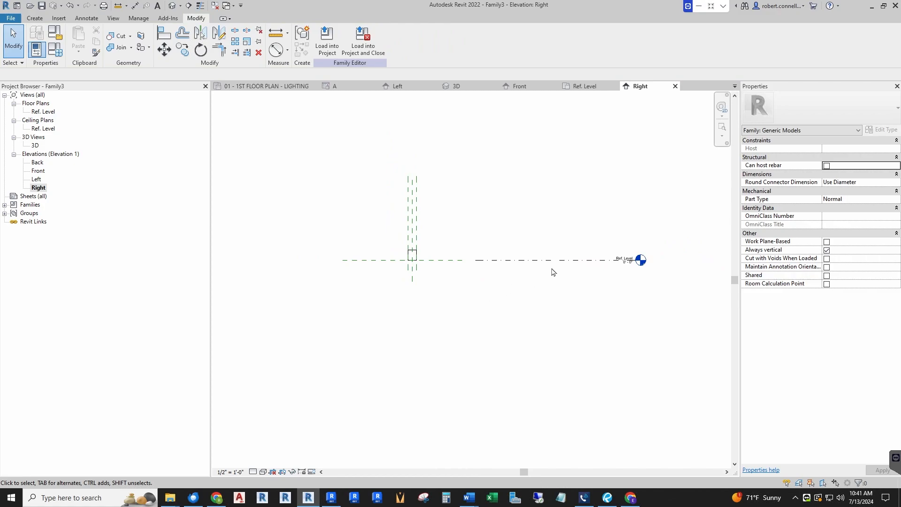
{"action": "scroll", "coordinate": [403, 265], "scroll_direction": "up", "scroll_amount": 2}
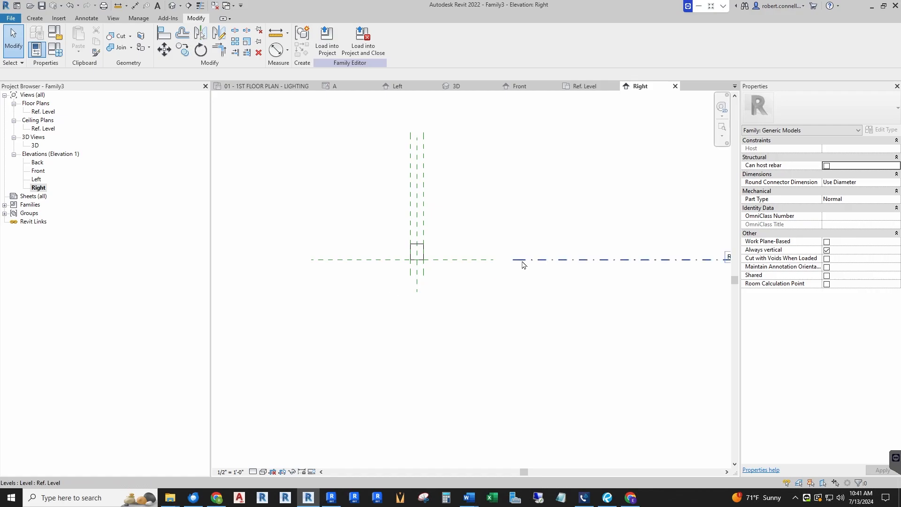
{"action": "scroll", "coordinate": [409, 266], "scroll_direction": "up", "scroll_amount": 4}
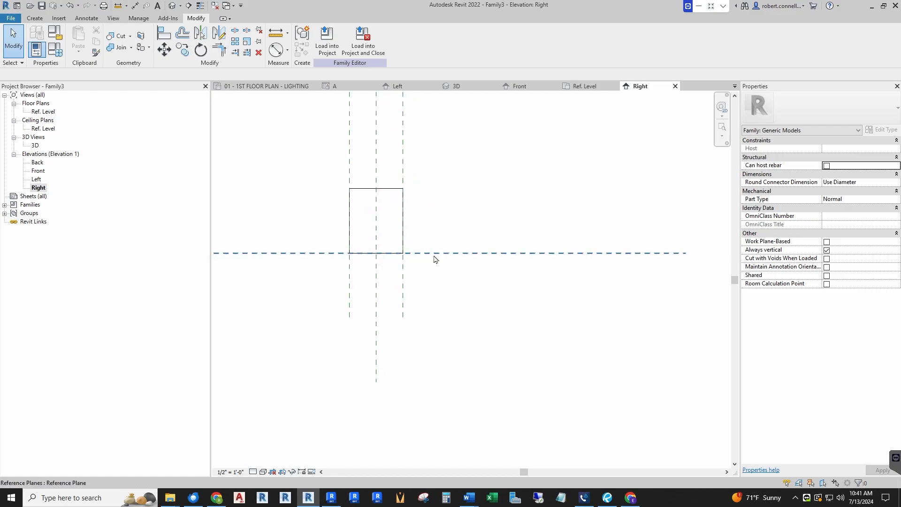
{"action": "scroll", "coordinate": [509, 243], "scroll_direction": "down", "scroll_amount": 3}
{"action": "scroll", "coordinate": [467, 199], "scroll_direction": "up", "scroll_amount": 4}
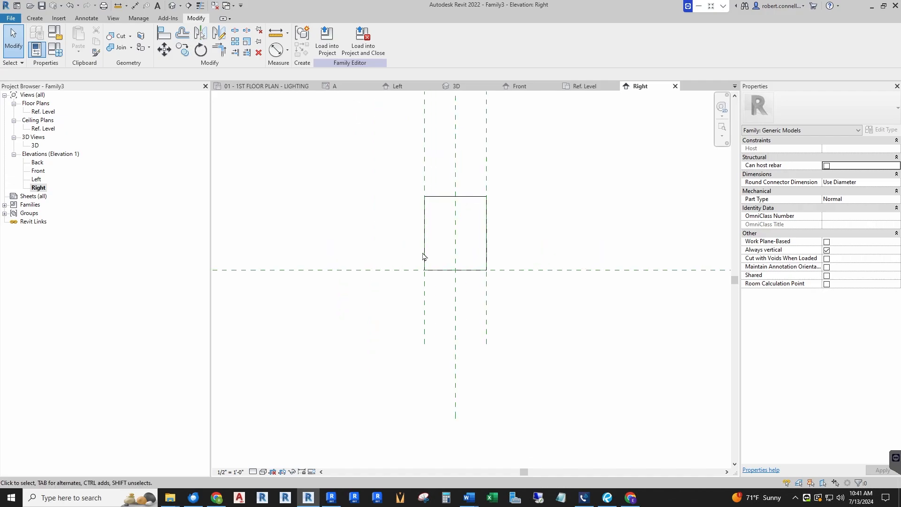
{"action": "scroll", "coordinate": [506, 277], "scroll_direction": "down", "scroll_amount": 3}
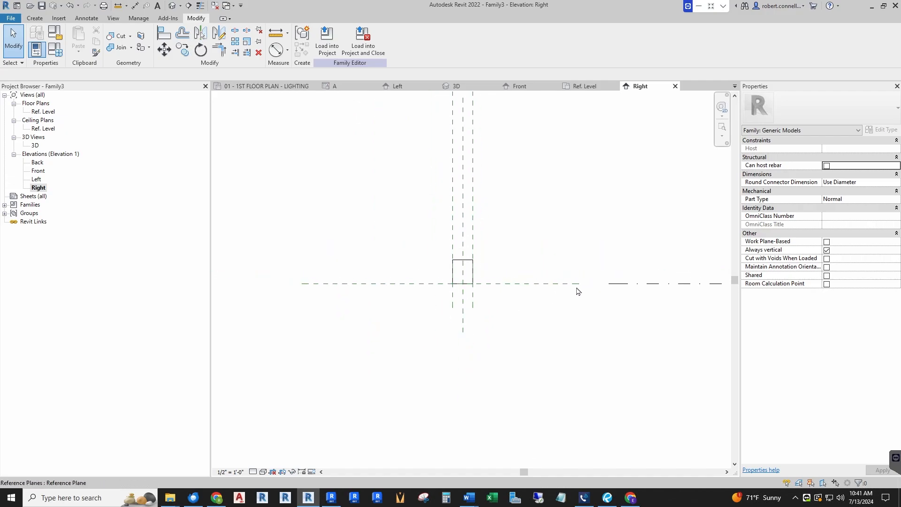
{"action": "scroll", "coordinate": [478, 276], "scroll_direction": "up", "scroll_amount": 2}
{"action": "scroll", "coordinate": [374, 300], "scroll_direction": "up", "scroll_amount": 3}
{"action": "scroll", "coordinate": [401, 313], "scroll_direction": "down", "scroll_amount": 3}
{"action": "scroll", "coordinate": [390, 261], "scroll_direction": "up", "scroll_amount": 2}
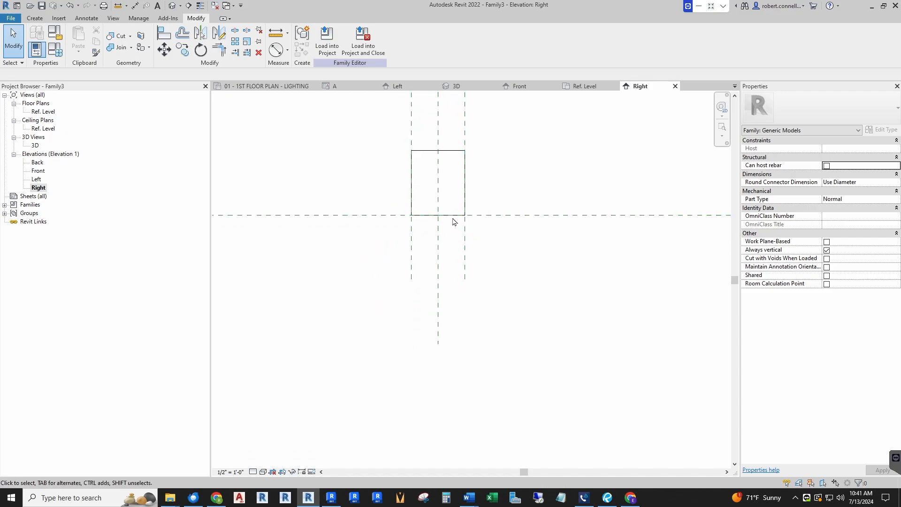
{"action": "scroll", "coordinate": [453, 219], "scroll_direction": "down", "scroll_amount": 1}
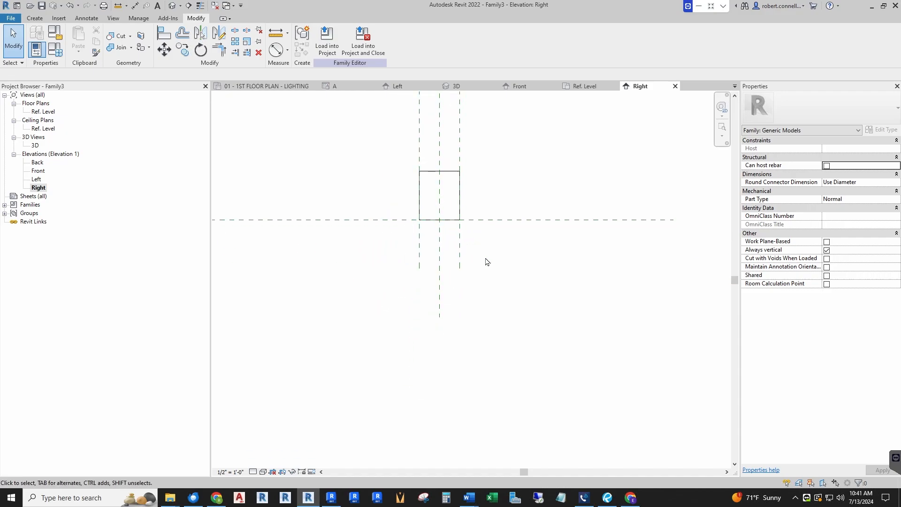
{"action": "scroll", "coordinate": [425, 266], "scroll_direction": "down", "scroll_amount": 1}
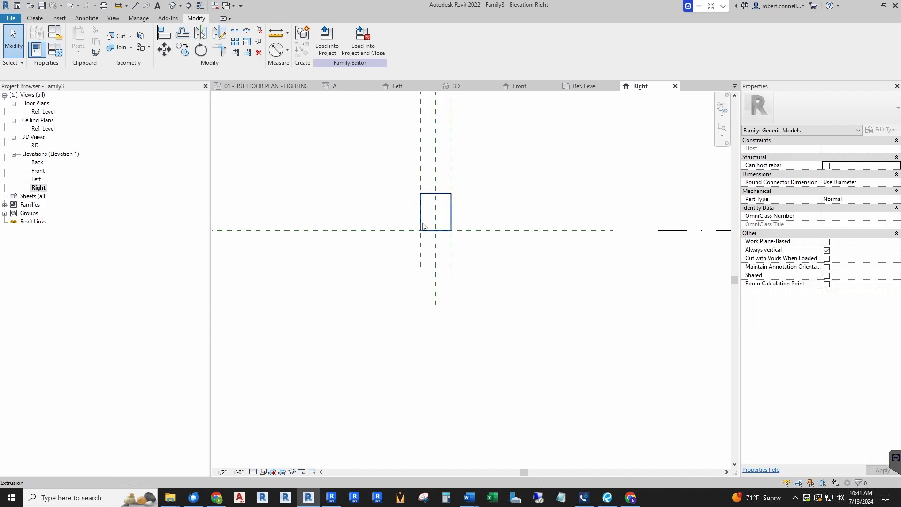
Create a horizontal reference plane similar to the existing ones, about 9 9/16" below the extrusion's base and crossing the three vertical planes
{"action": "right_click", "coordinate": [452, 172]}
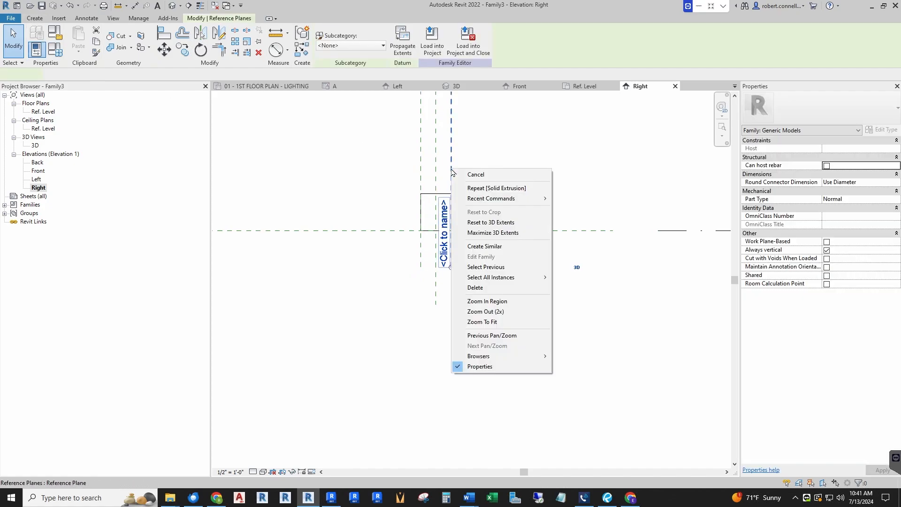
{"action": "left_click", "coordinate": [485, 246]}
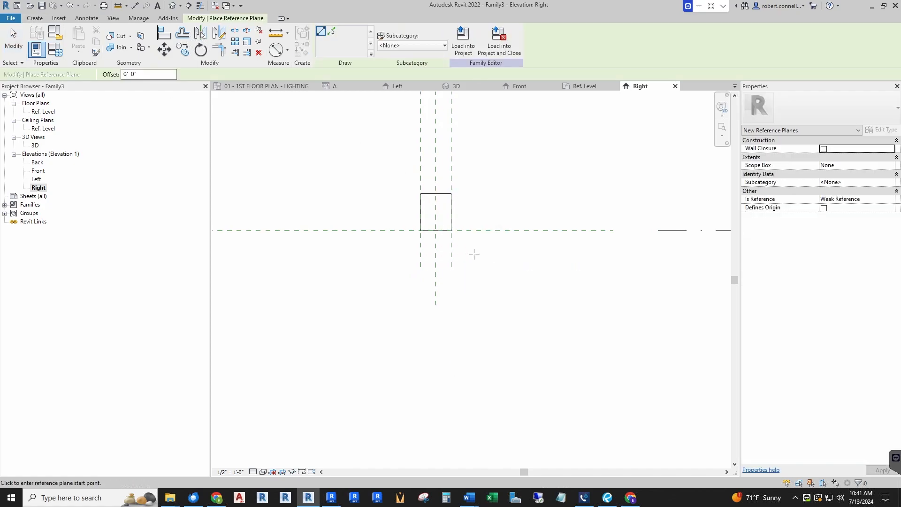
{"action": "left_click", "coordinate": [379, 260]}
{"action": "left_click", "coordinate": [511, 260]}
{"action": "key", "text": "Escape"}
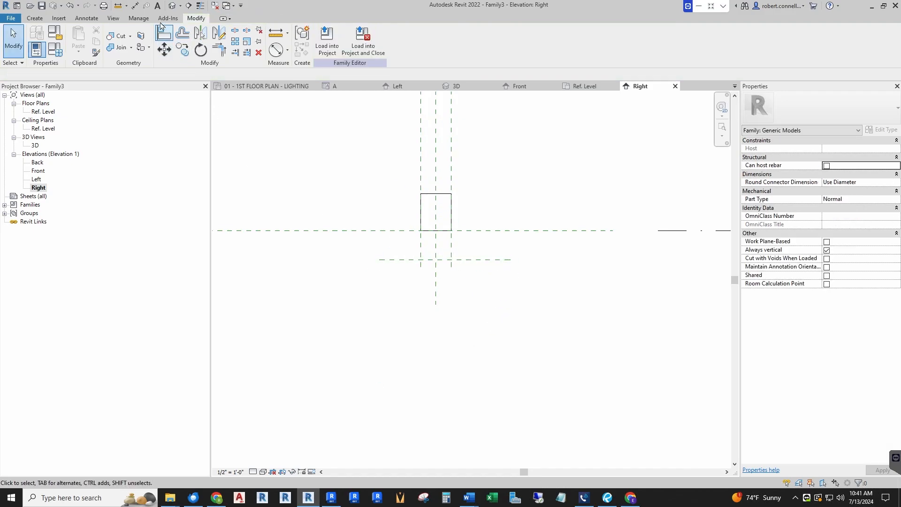
Dimension the vertical distance between the two horizontal reference planes, placing the dimension beside the extrusion's end profile
{"action": "left_click", "coordinate": [134, 6]}
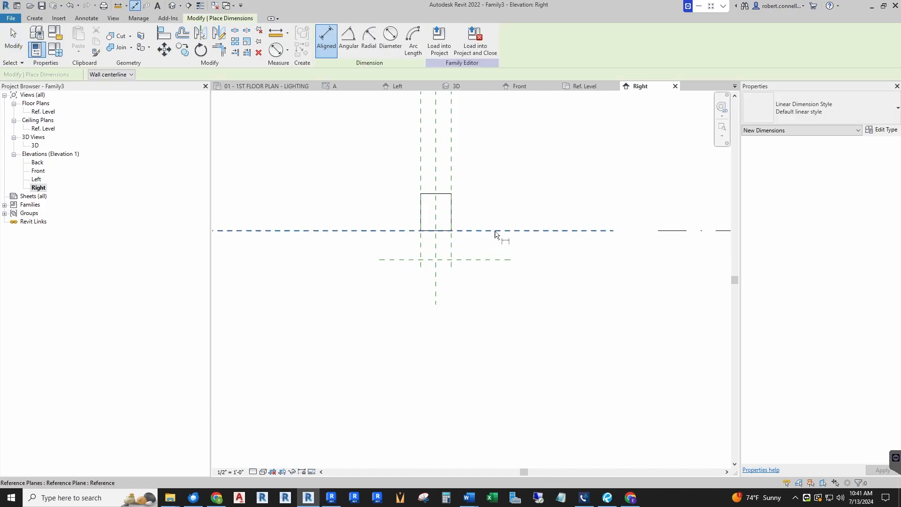
{"action": "left_click", "coordinate": [490, 236]}
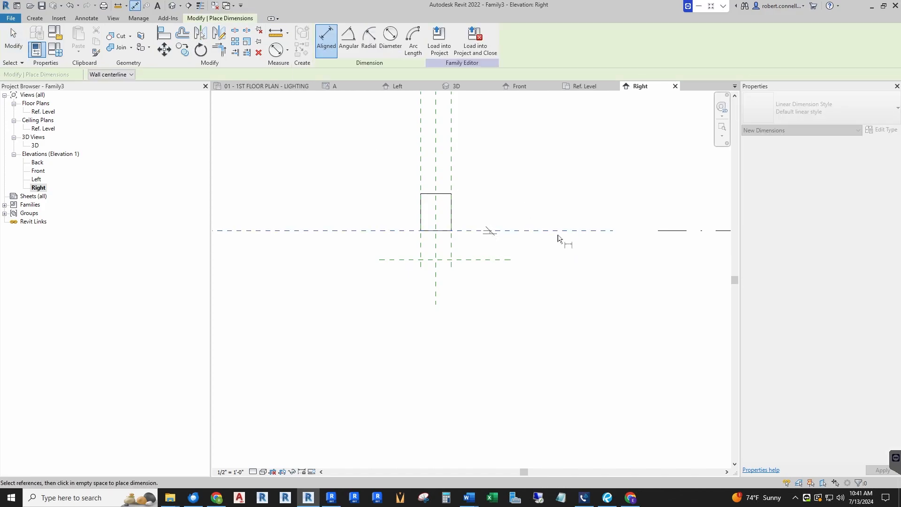
{"action": "left_click", "coordinate": [486, 261]}
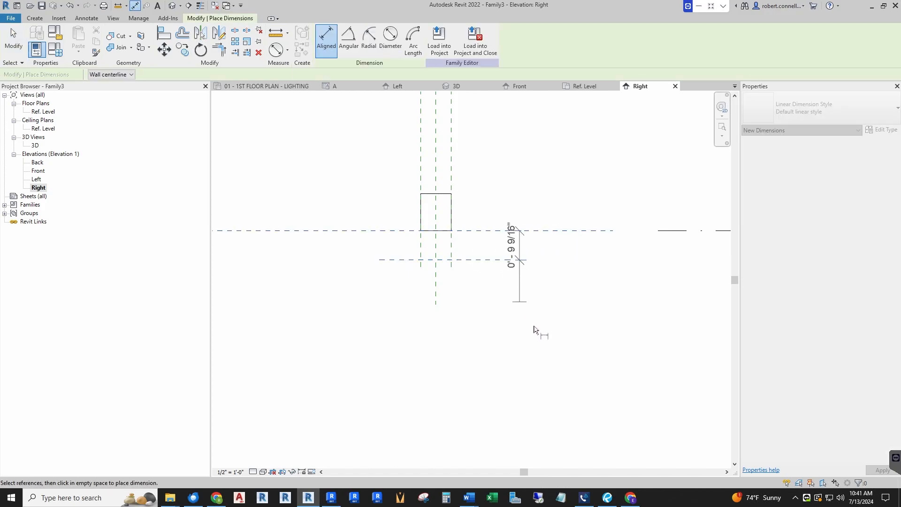
{"action": "left_click", "coordinate": [553, 348]}
{"action": "key", "text": "Escape"}
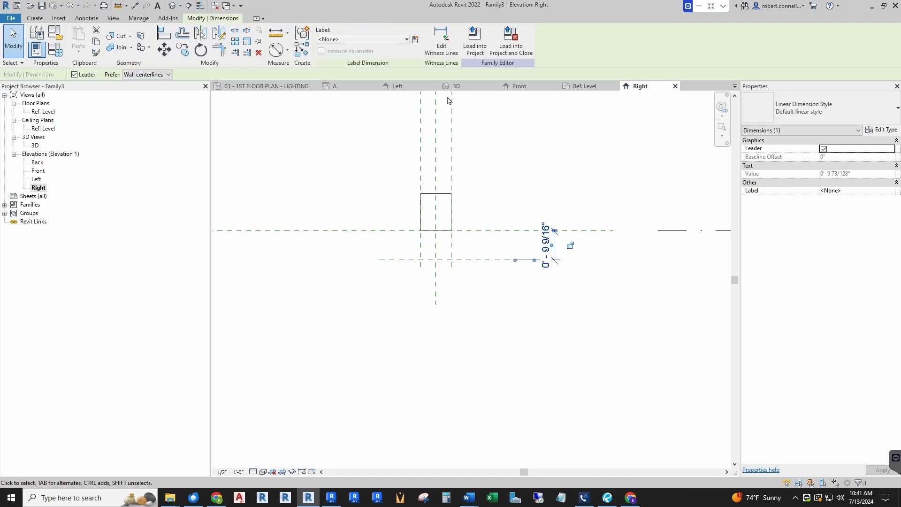
Label the dimension between the horizontal reference planes with a new family type parameter named Fixture Height, grouped under Dimensions
{"action": "left_click", "coordinate": [416, 40]}
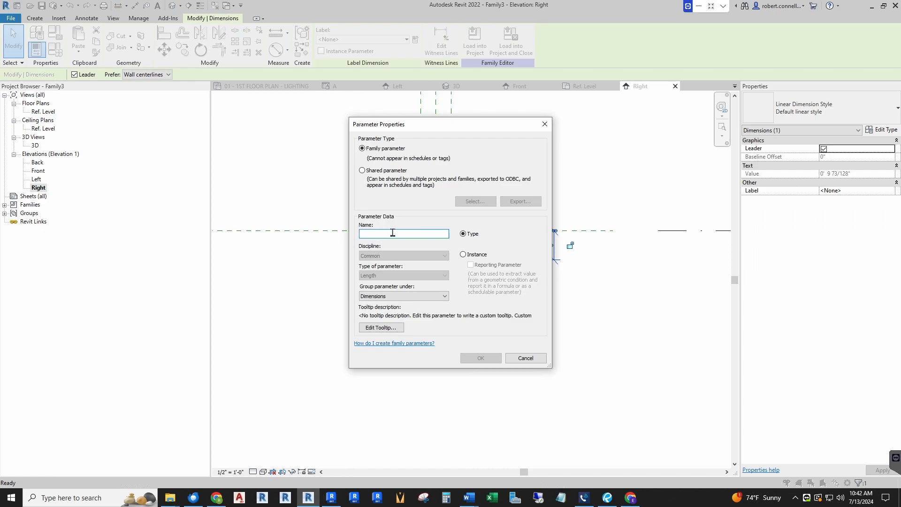
{"action": "type", "text": "Fixture Height"}
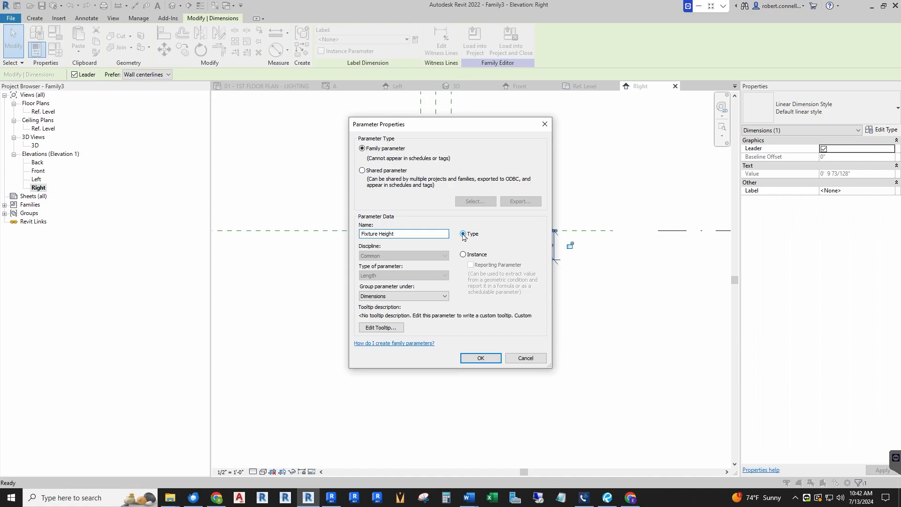
{"action": "left_click", "coordinate": [475, 358]}
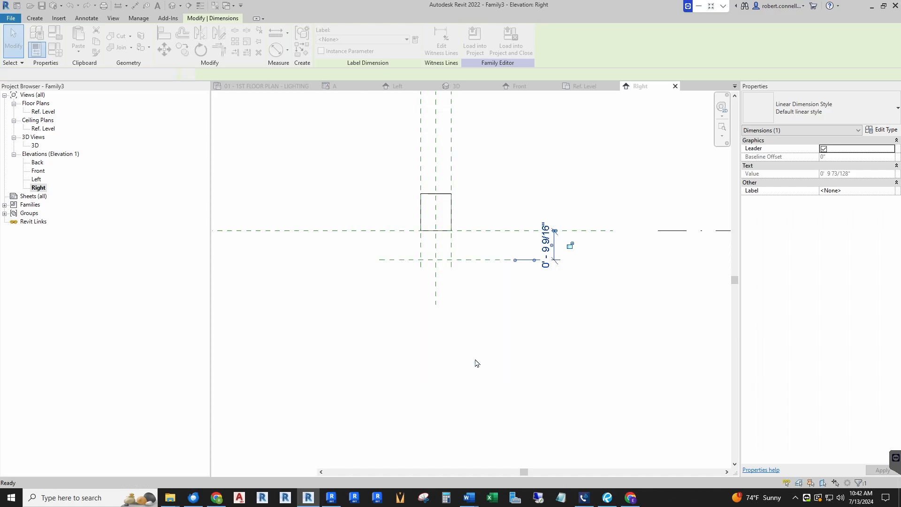
{"action": "key", "text": "Escape"}
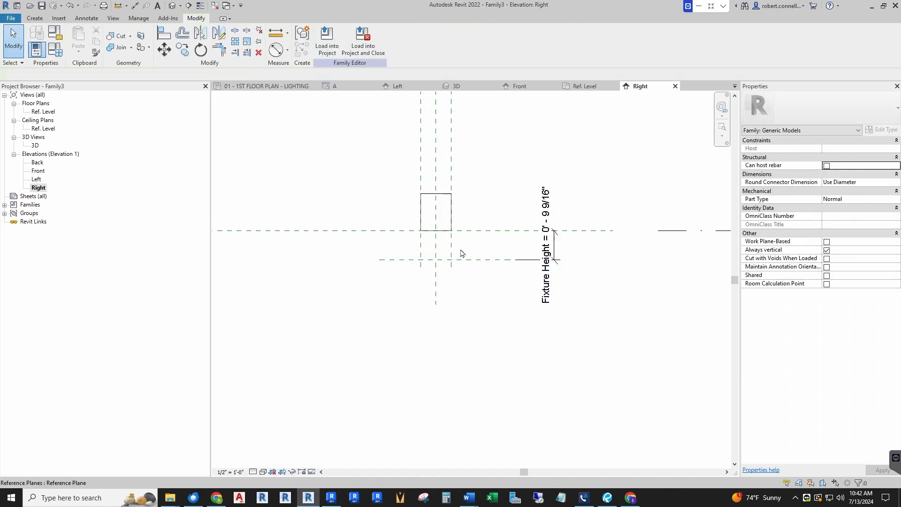
Stretch the extrusion's base down off the upper horizontal reference plane, stopping short of the lower one
{"action": "scroll", "coordinate": [462, 253], "scroll_direction": "up", "scroll_amount": 2}
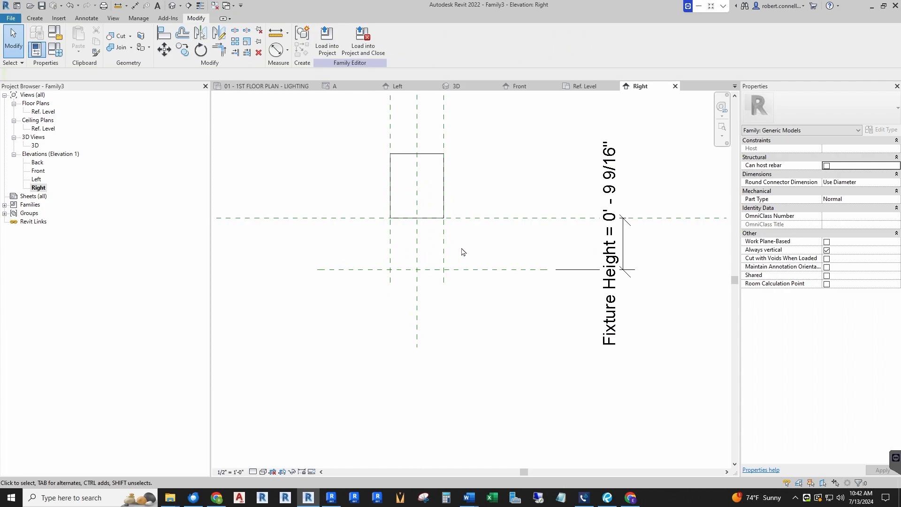
{"action": "scroll", "coordinate": [462, 252], "scroll_direction": "up", "scroll_amount": 1}
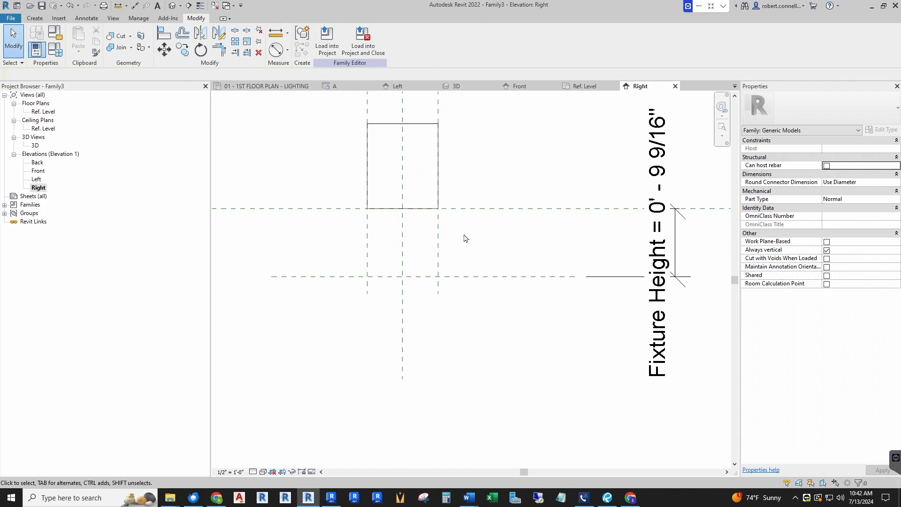
{"action": "left_click", "coordinate": [414, 214]}
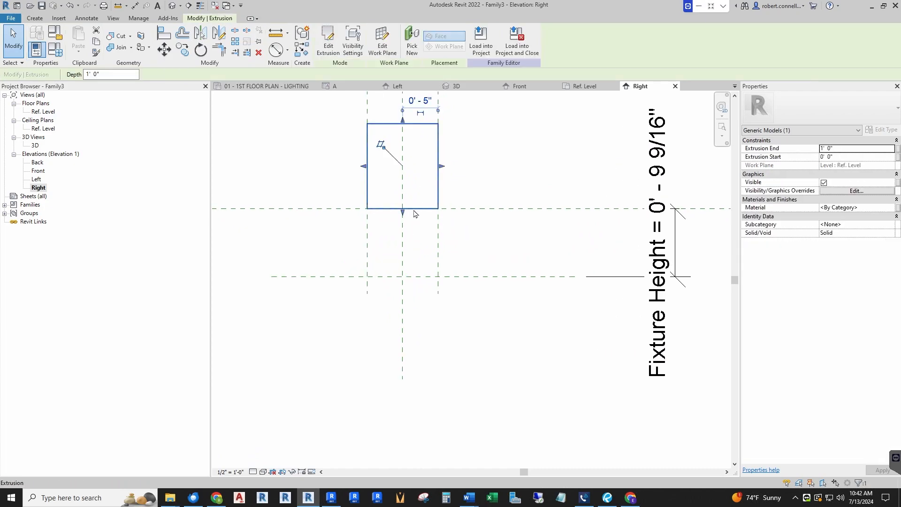
{"action": "left_click_drag", "start_coordinate": [402, 215], "coordinate": [416, 229]}
{"action": "left_click", "coordinate": [451, 213]}
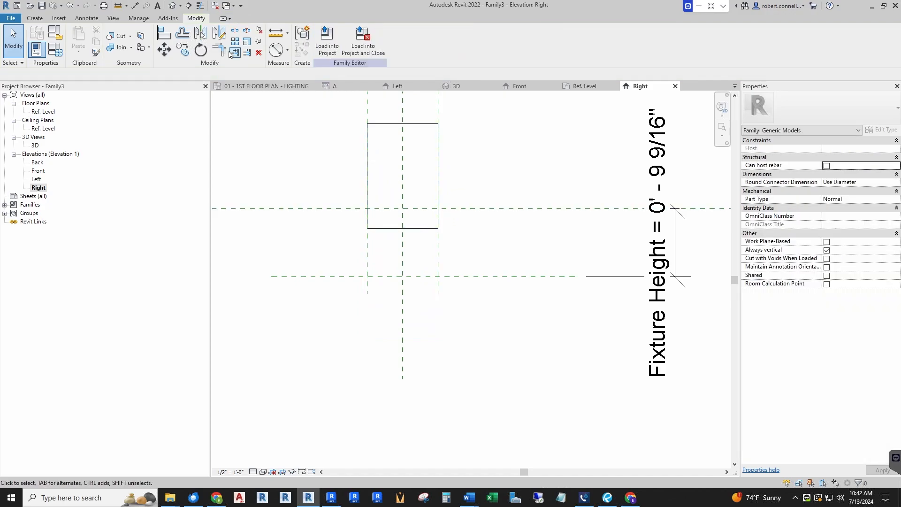
Align the extrusion's bottom edge to the lower horizontal reference plane and lock the alignment
{"action": "left_click", "coordinate": [165, 35]}
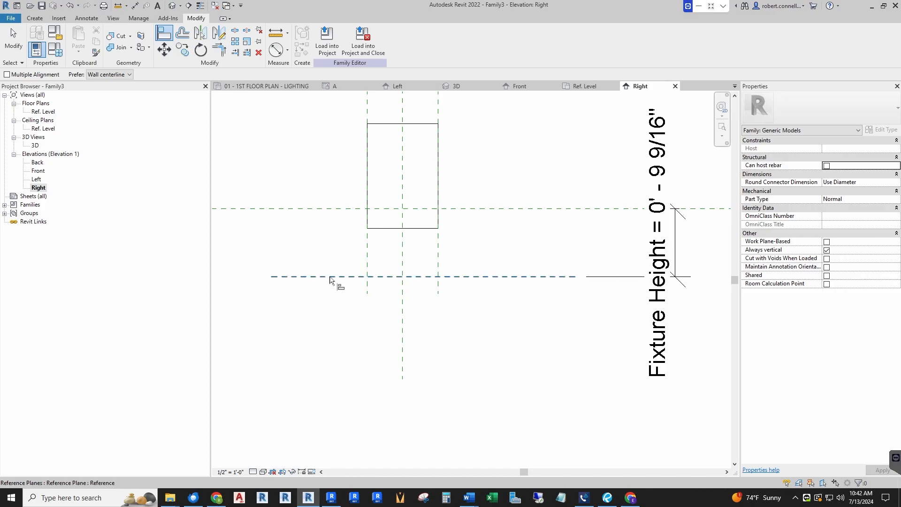
{"action": "left_click", "coordinate": [332, 277]}
{"action": "left_click", "coordinate": [385, 229]}
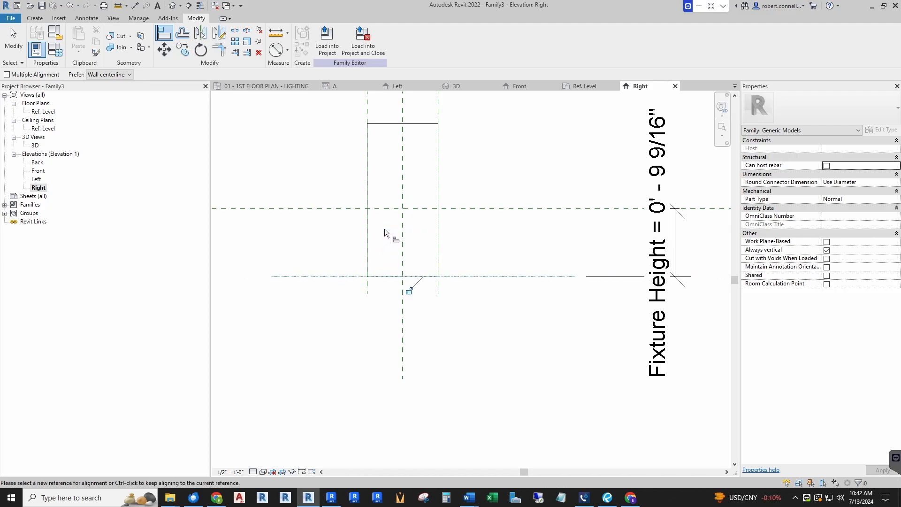
{"action": "left_click", "coordinate": [410, 294]}
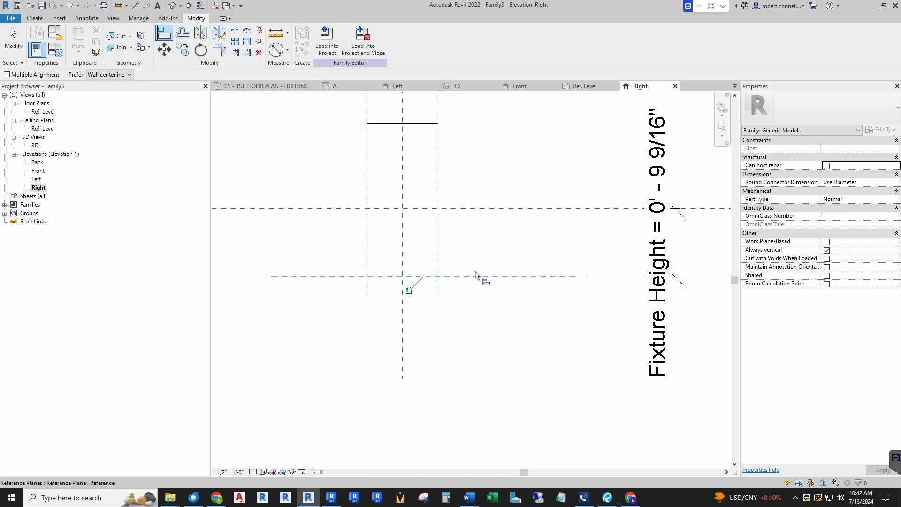
{"action": "key", "text": "Escape"}
Stretch the extrusion's top edge down onto the upper horizontal reference plane, giving an Extrusion End of 0' 0"
{"action": "left_click", "coordinate": [421, 151]}
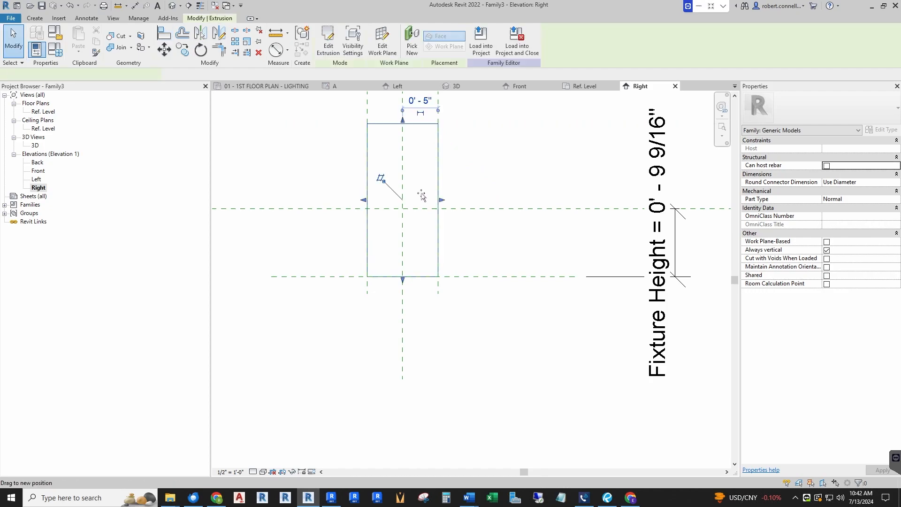
{"action": "key", "text": "Escape"}
{"action": "left_click", "coordinate": [408, 124]}
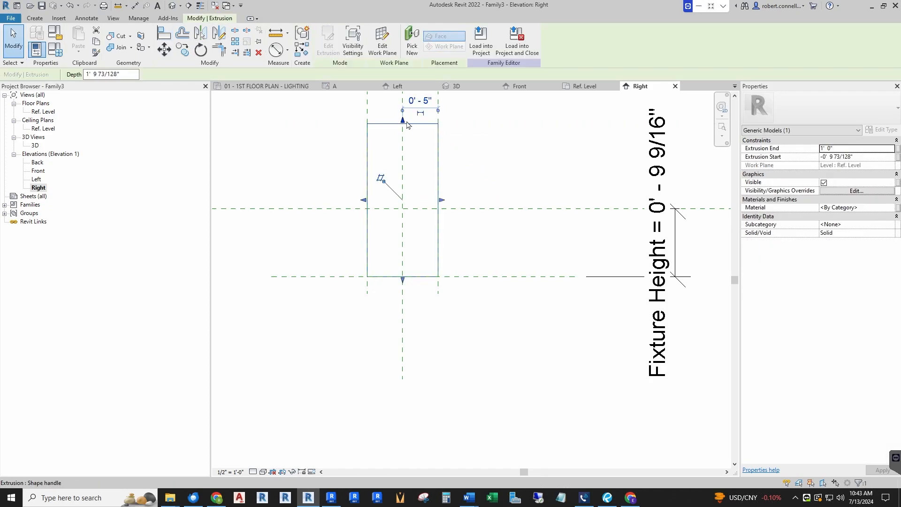
{"action": "left_click_drag", "start_coordinate": [405, 123], "coordinate": [402, 208]}
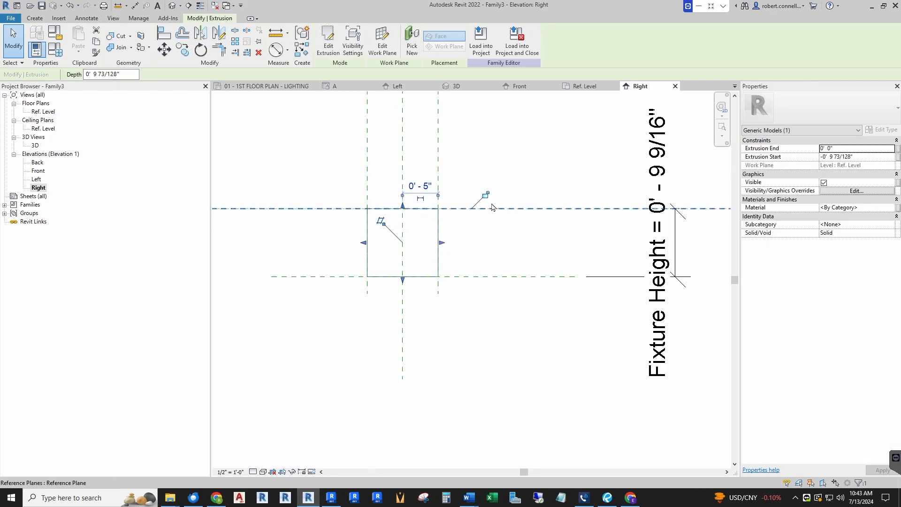
{"action": "left_click", "coordinate": [454, 257]}
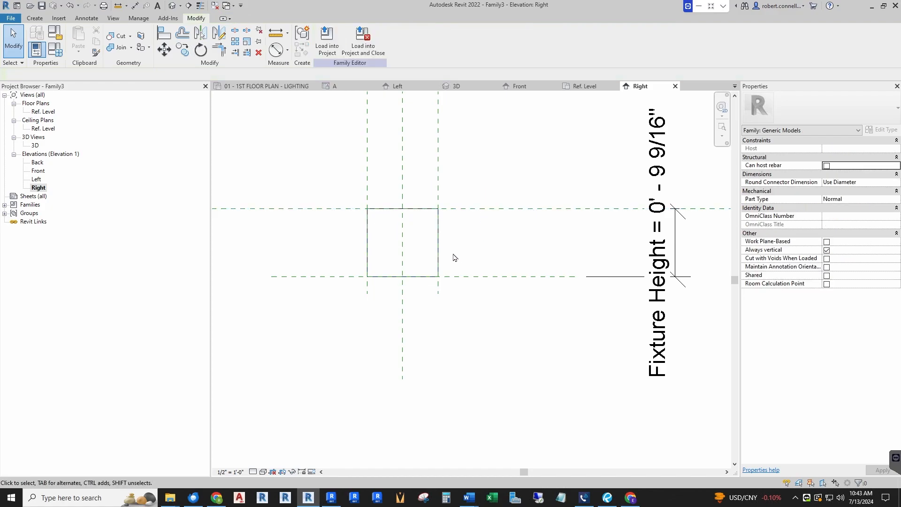
Snap the extrusion's top edge onto the upper horizontal reference plane once more to bring up its alignment constraint
{"action": "left_click", "coordinate": [415, 217]}
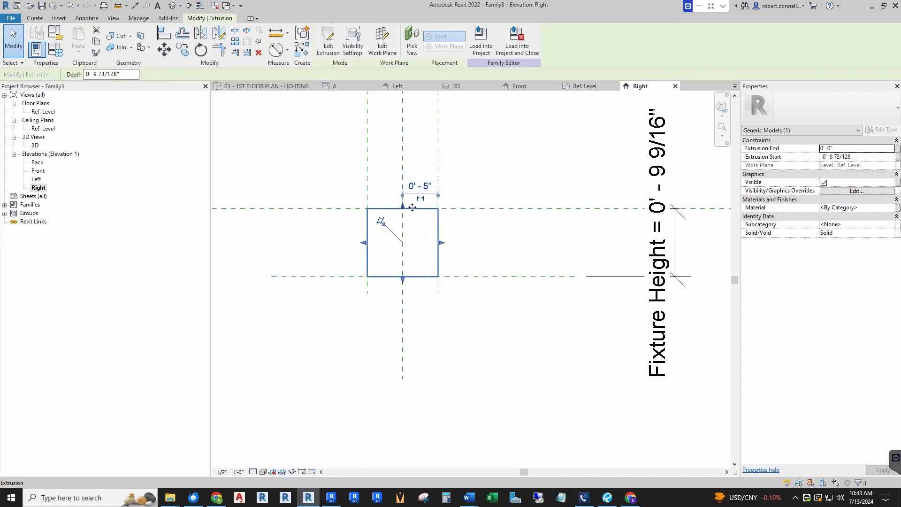
{"action": "scroll", "coordinate": [413, 219], "scroll_direction": "up", "scroll_amount": 2}
{"action": "mouse_move", "coordinate": [398, 208]}
{"action": "left_mouse_down"}
{"action": "mouse_move", "coordinate": [399, 192]}
{"action": "mouse_move", "coordinate": [399, 211]}
{"action": "left_mouse_up"}
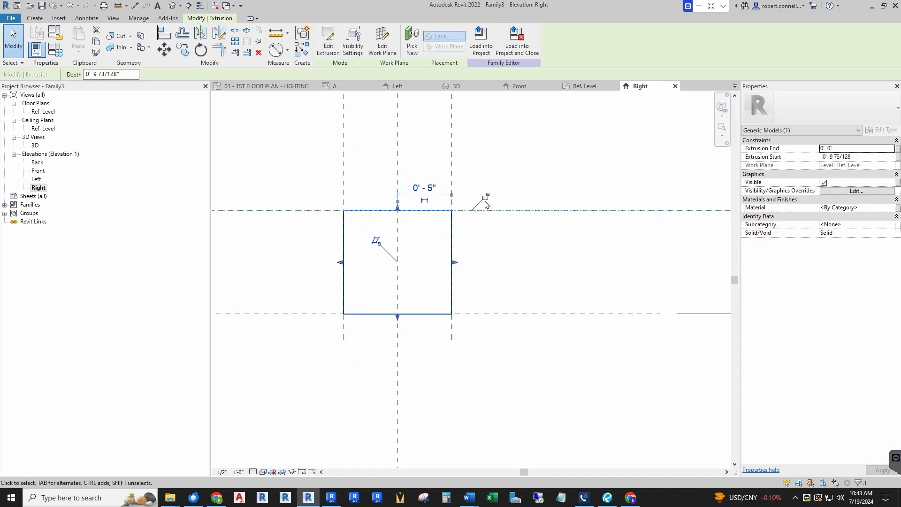
{"action": "left_click", "coordinate": [505, 231]}
{"action": "scroll", "coordinate": [450, 293], "scroll_direction": "down", "scroll_amount": 3}
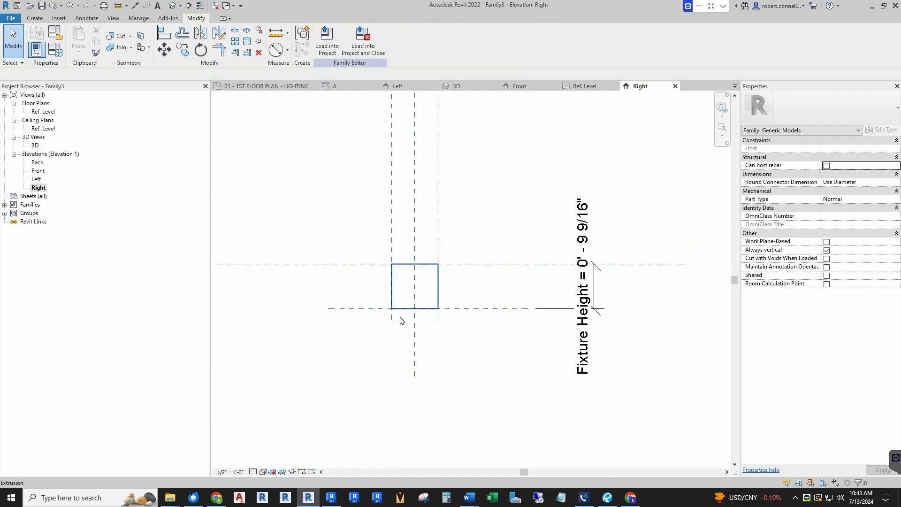
In the 3D view, set the family's Fixture Height parameter to 1"
{"action": "left_click", "coordinate": [457, 87]}
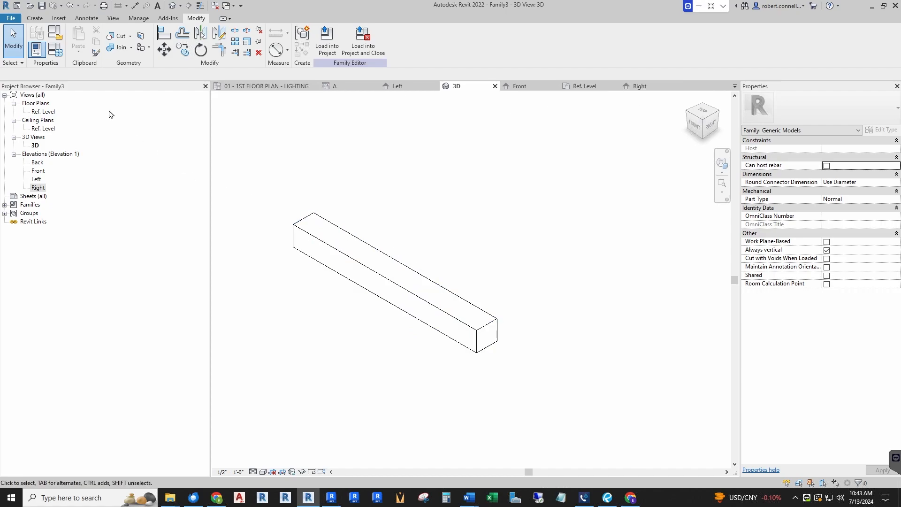
{"action": "left_click", "coordinate": [56, 51]}
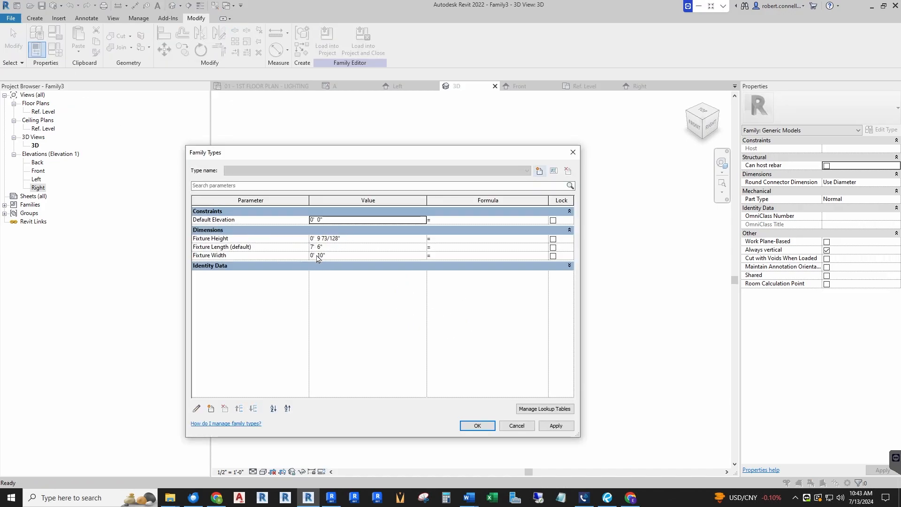
{"action": "left_click", "coordinate": [355, 239]}
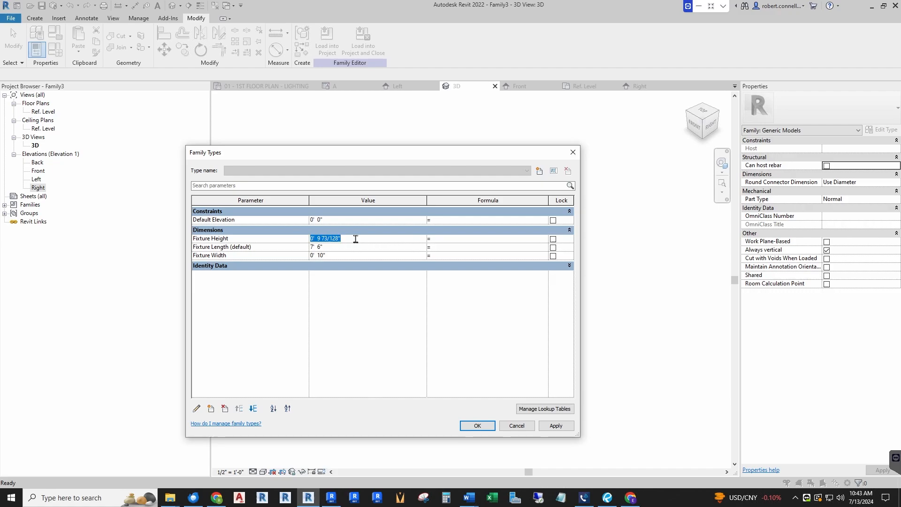
{"action": "type", "text": "1\""}
{"action": "key", "text": "Tab"}
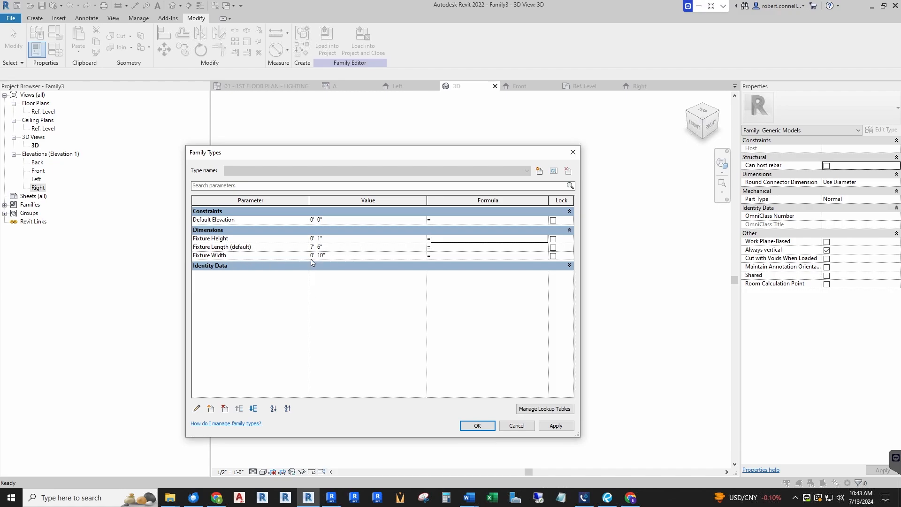
Set the Fixture Width parameter to 1 1/2" and apply the family type values to the extrusion
{"action": "left_click", "coordinate": [336, 256]}
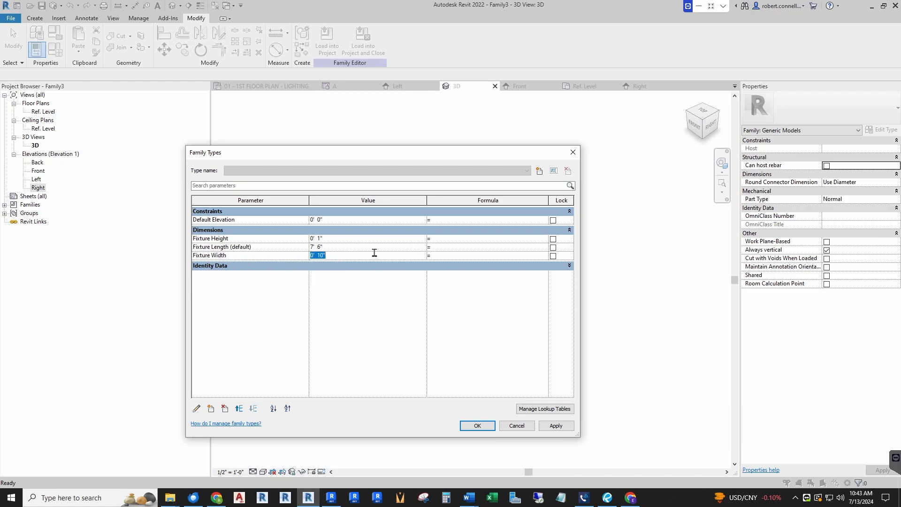
{"action": "type", "text": "1/2"}
{"action": "key", "text": "Tab"}
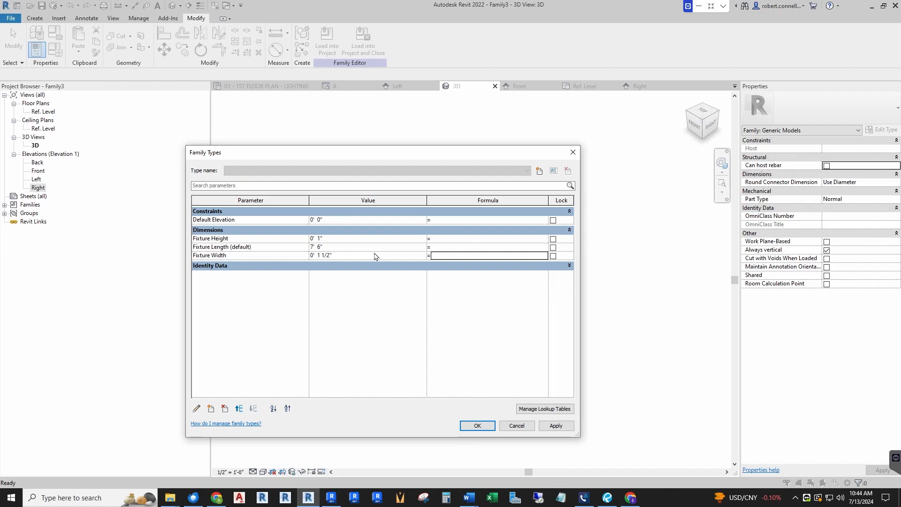
{"action": "left_click", "coordinate": [476, 426]}
{"action": "scroll", "coordinate": [459, 283], "scroll_direction": "down", "scroll_amount": 2}
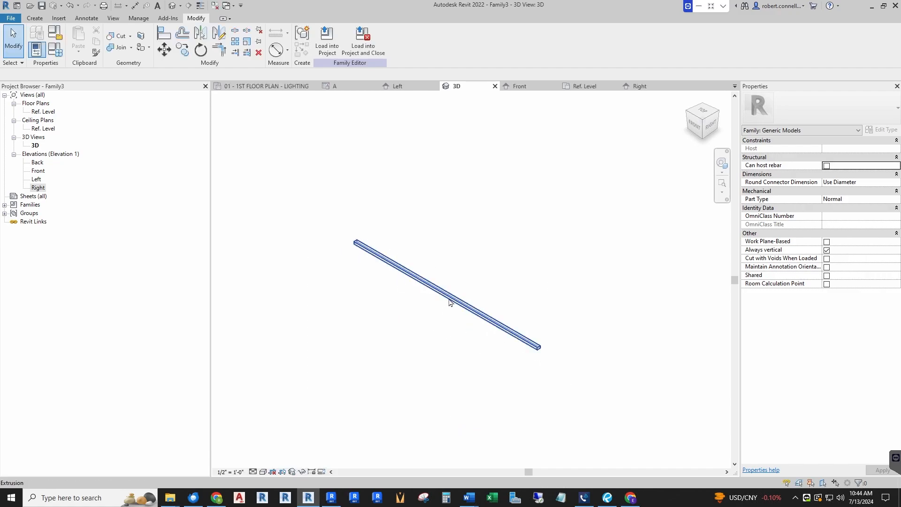
{"action": "left_click", "coordinate": [452, 300]}
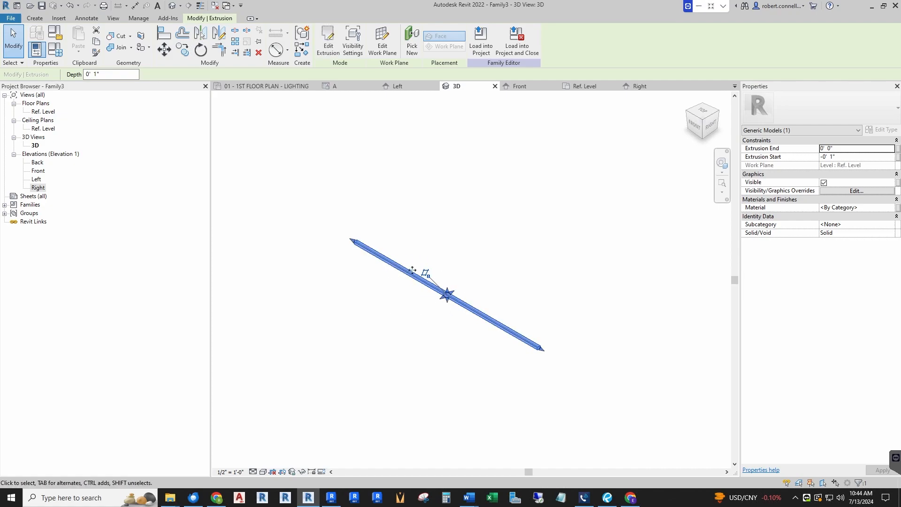
{"action": "left_click", "coordinate": [419, 311]}
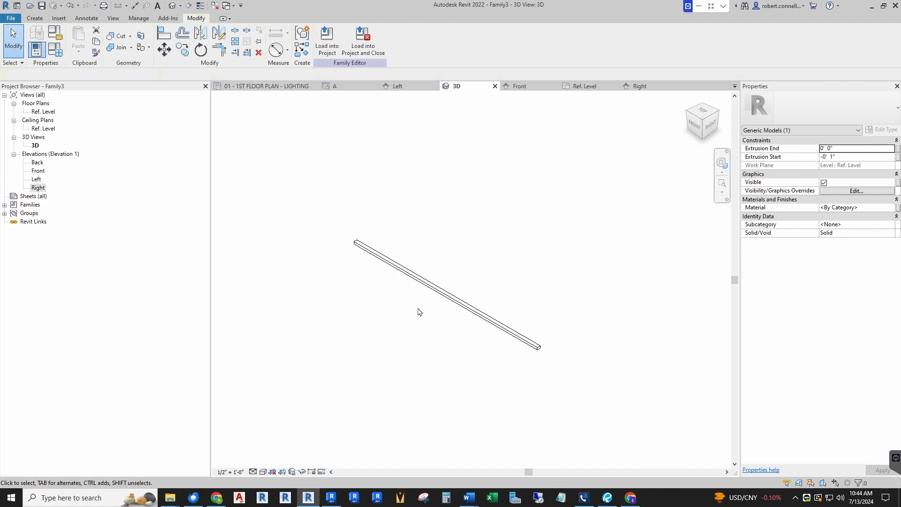
{"action": "left_click", "coordinate": [426, 291]}
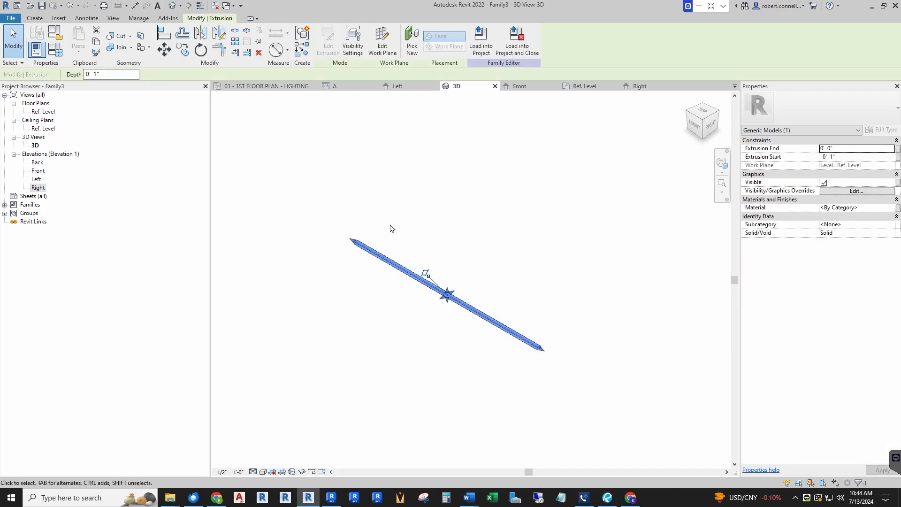
Save the family as ER_Lighting Track NH R22 in the ER folder, with a maximum of 1 backup in the save options
{"action": "left_click", "coordinate": [11, 19]}
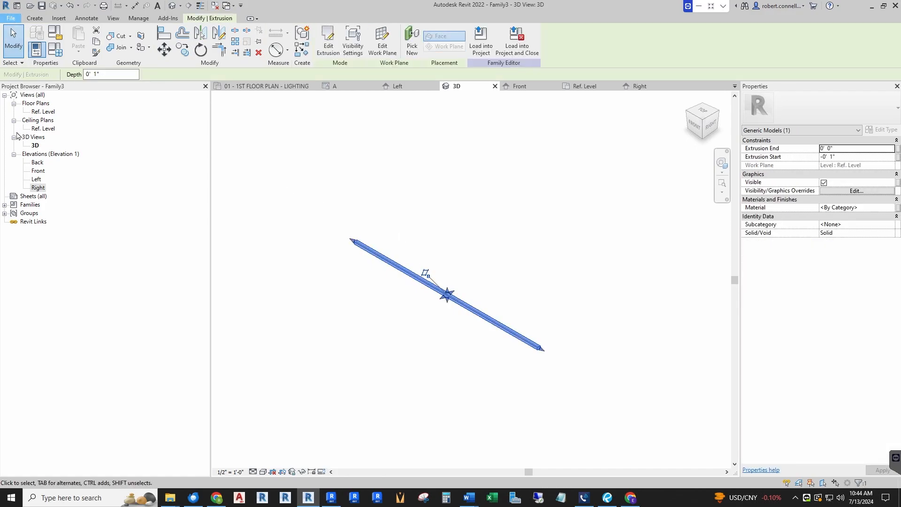
{"action": "mouse_move", "coordinate": [30, 140]}
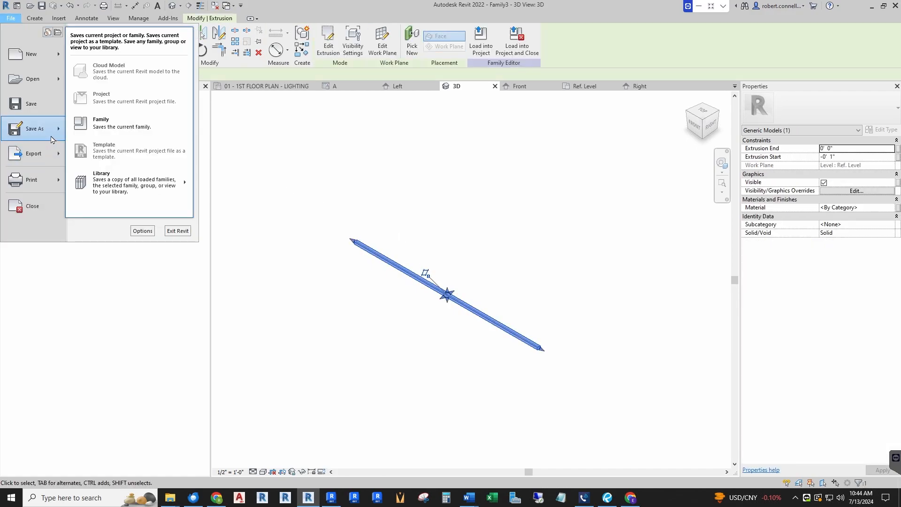
{"action": "left_click", "coordinate": [113, 119]}
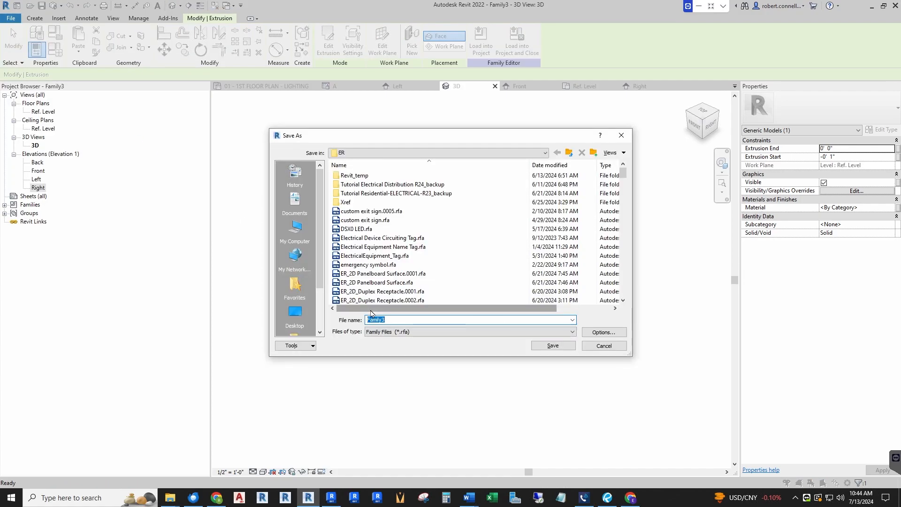
{"action": "scroll", "coordinate": [371, 300], "scroll_direction": "down", "scroll_amount": 6}
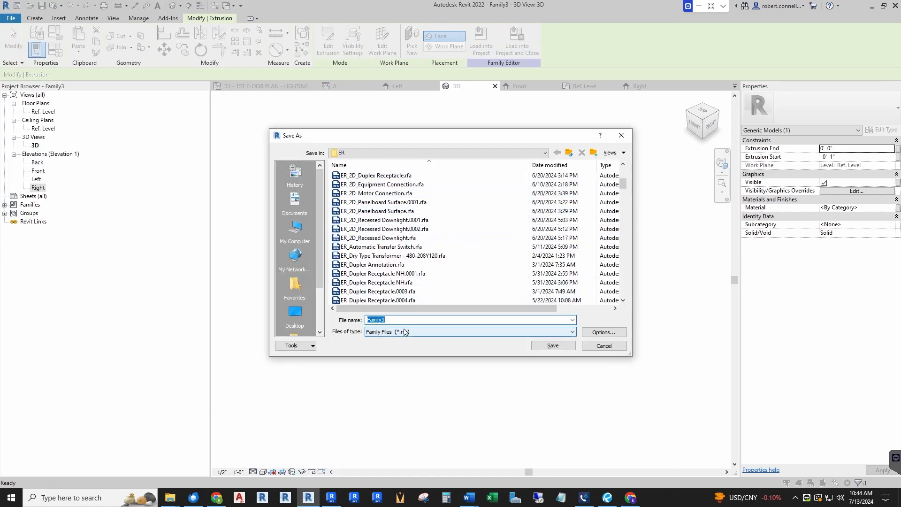
{"action": "type", "text": "ER_"}
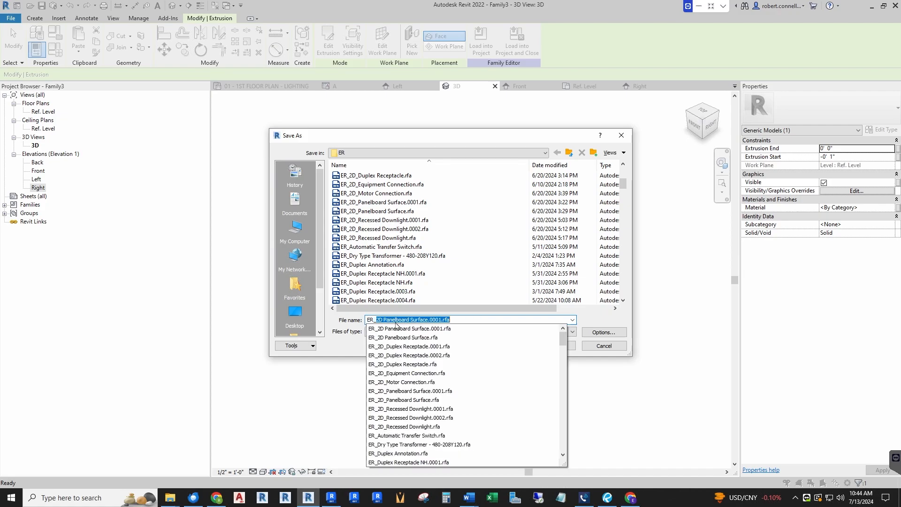
{"action": "type", "text": "Lighting"}
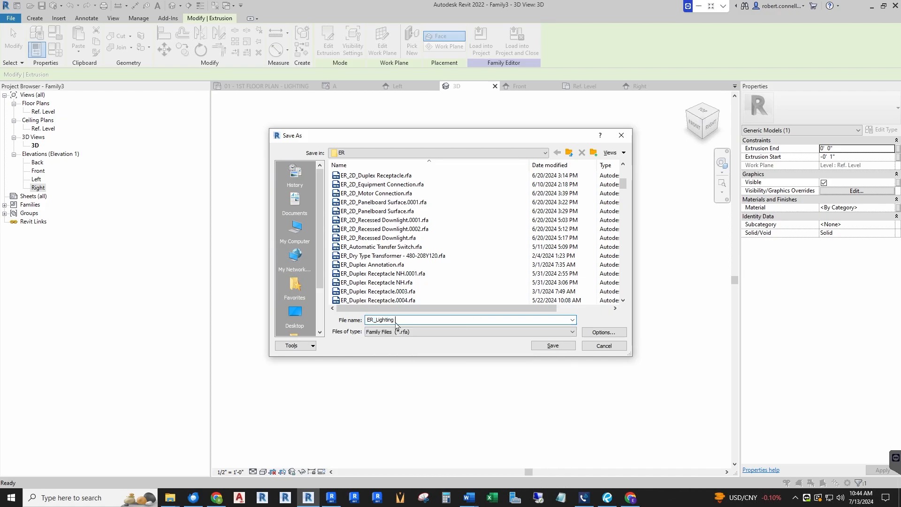
{"action": "type", "text": " Track NH R22"}
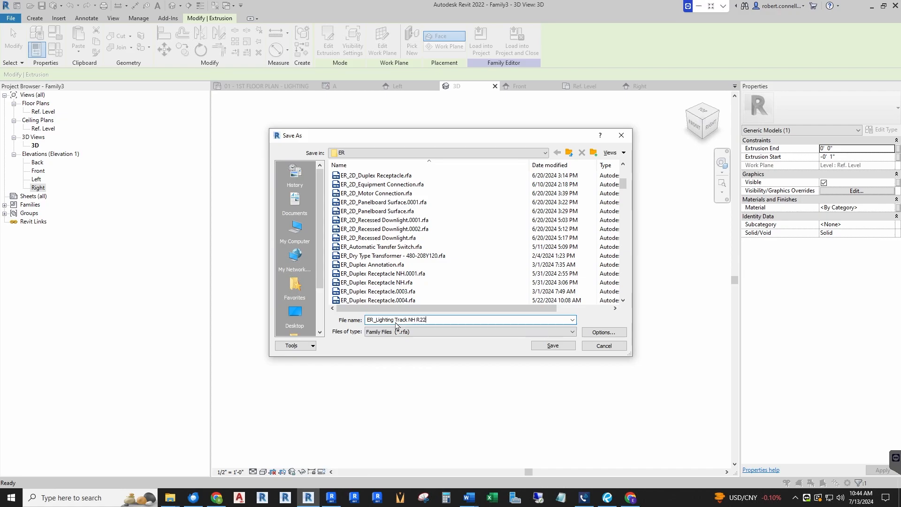
{"action": "left_click", "coordinate": [602, 335]}
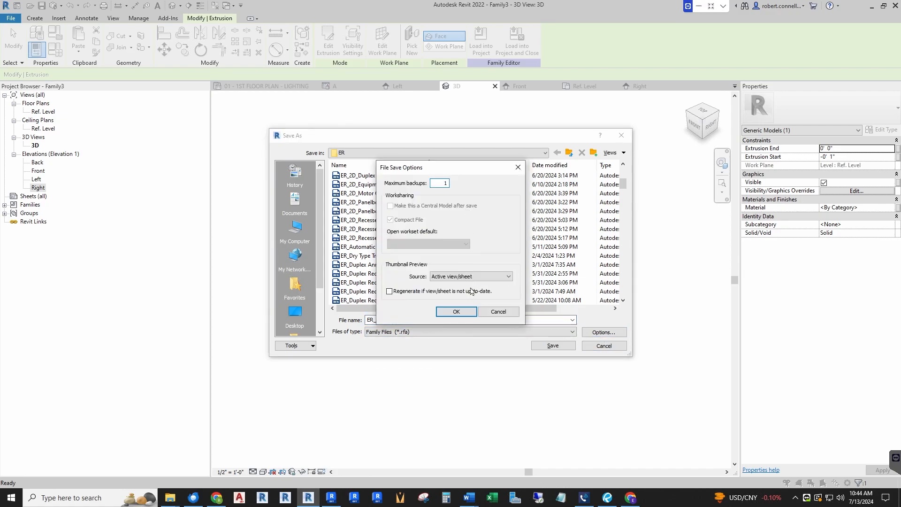
{"action": "left_click", "coordinate": [457, 312]}
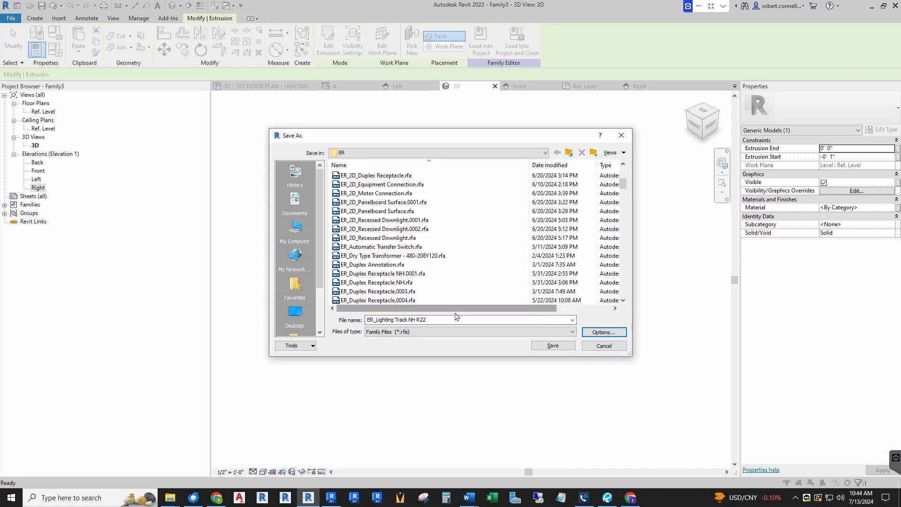
{"action": "left_click", "coordinate": [549, 349]}
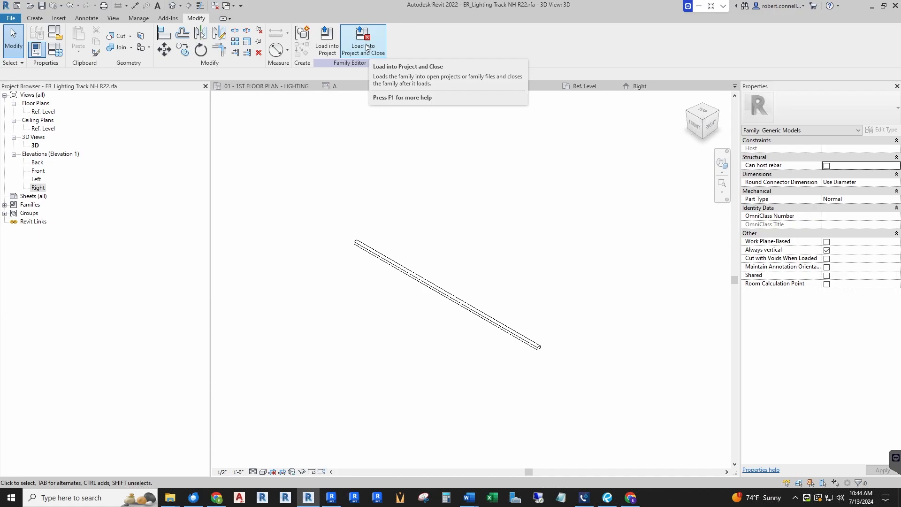
Load the lighting track family into the electrical template project and close the family
{"action": "left_click", "coordinate": [364, 45]}
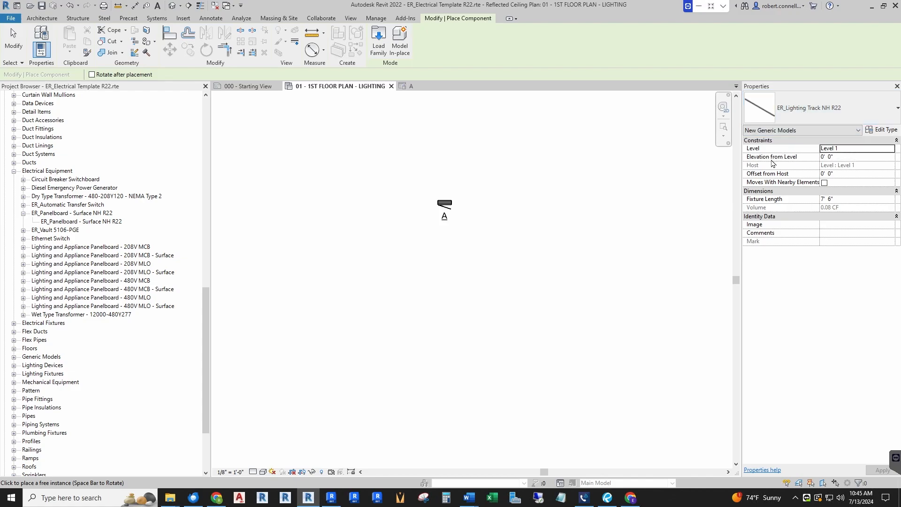
{"action": "scroll", "coordinate": [443, 251], "scroll_direction": "up", "scroll_amount": 2}
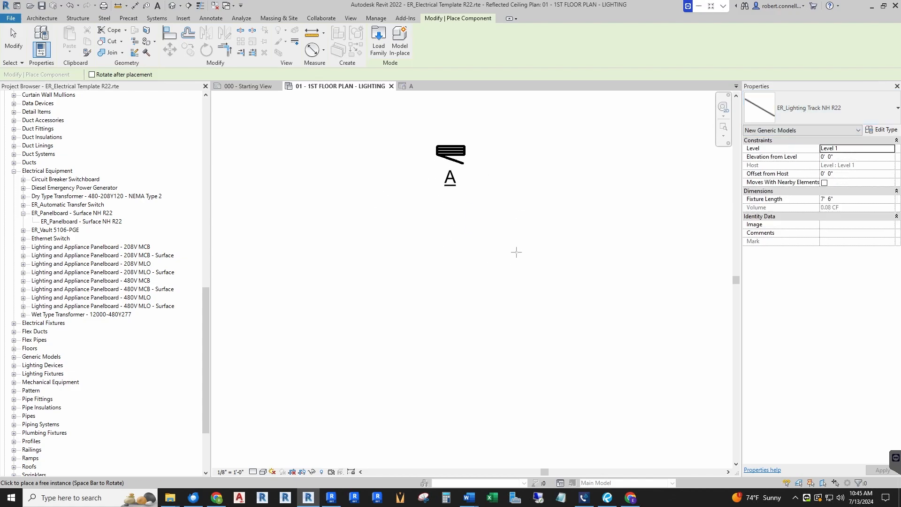
{"action": "scroll", "coordinate": [419, 251], "scroll_direction": "down", "scroll_amount": 1}
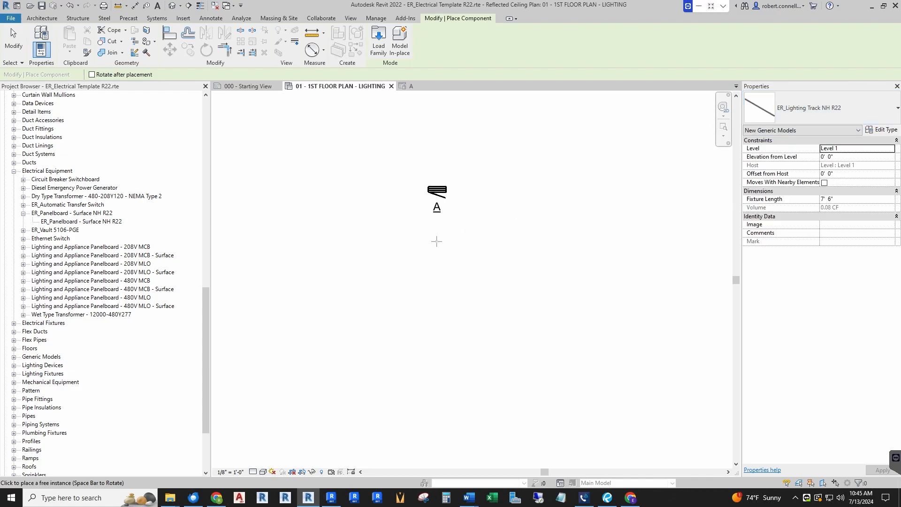
{"action": "scroll", "coordinate": [421, 263], "scroll_direction": "down", "scroll_amount": 1}
Place one lighting track below panel A in the first floor lighting plan, with an Elevation from Level of 8' 0"
{"action": "left_click", "coordinate": [845, 157]}
{"action": "type", "text": "8"}
{"action": "key", "text": "Return"}
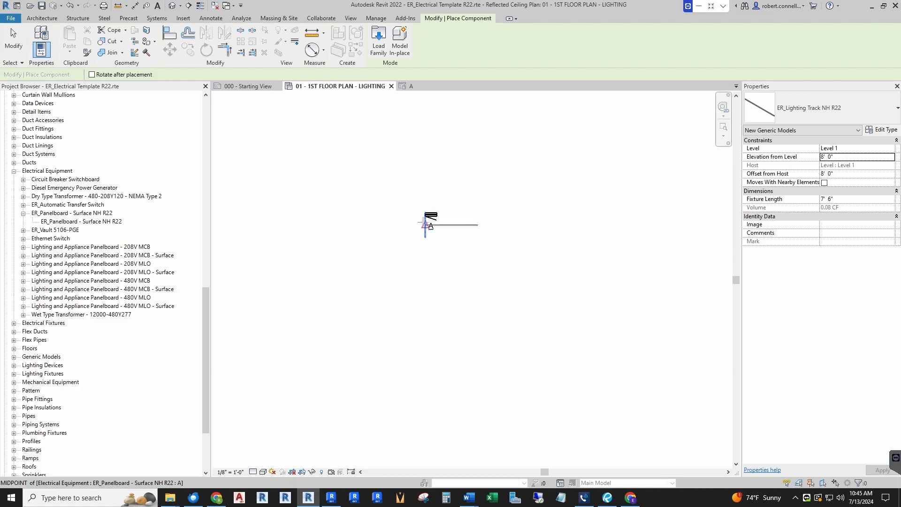
{"action": "scroll", "coordinate": [411, 217], "scroll_direction": "up", "scroll_amount": 2}
{"action": "left_click", "coordinate": [397, 279]}
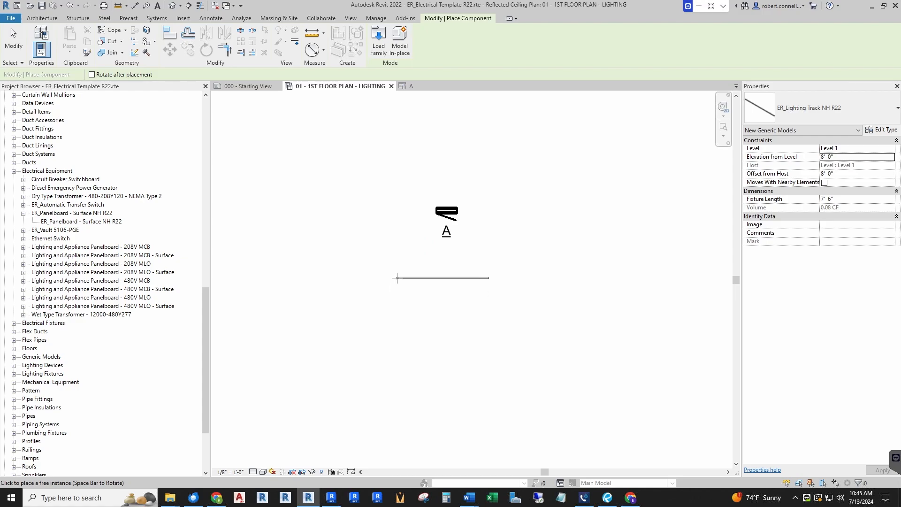
{"action": "key", "text": "Escape"}
Stretch the placed track's right end outward in stages to a Fixture Length of about 13' 11 7/16"
{"action": "left_click", "coordinate": [432, 278]}
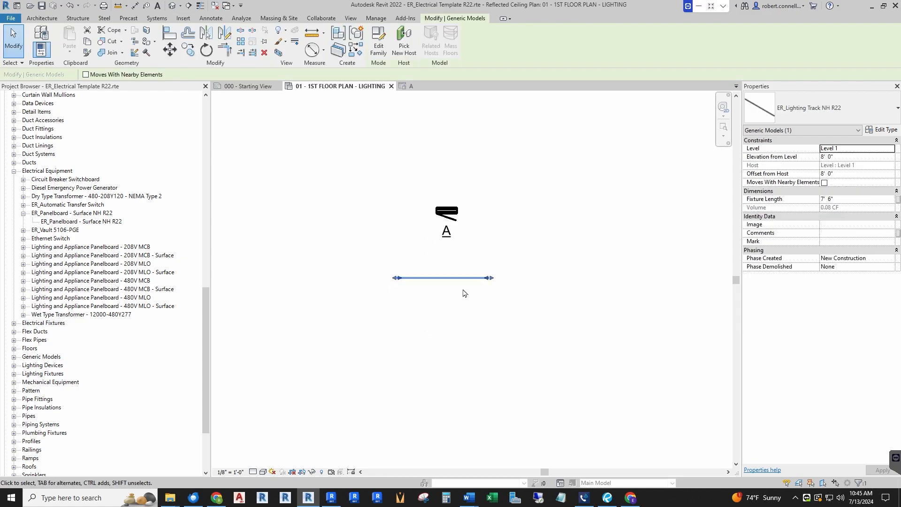
{"action": "scroll", "coordinate": [465, 292], "scroll_direction": "up", "scroll_amount": 3}
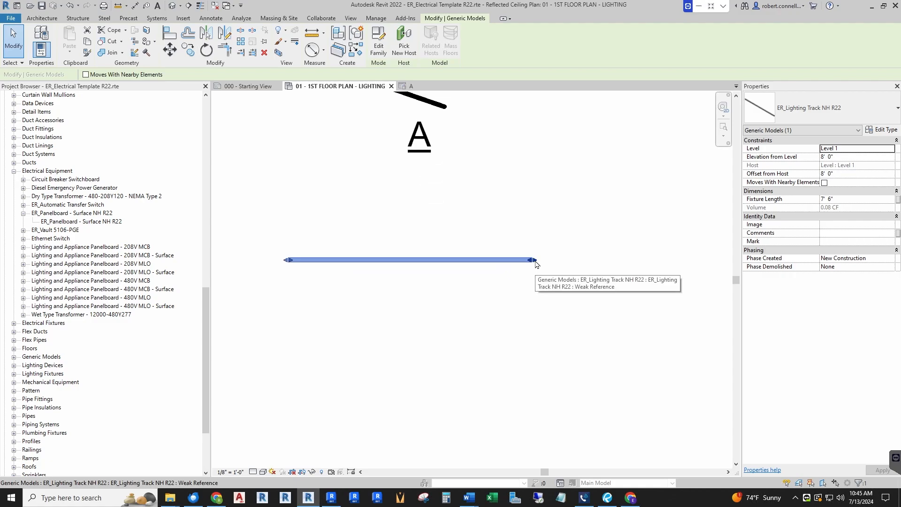
{"action": "left_click_drag", "start_coordinate": [536, 265], "coordinate": [573, 271]}
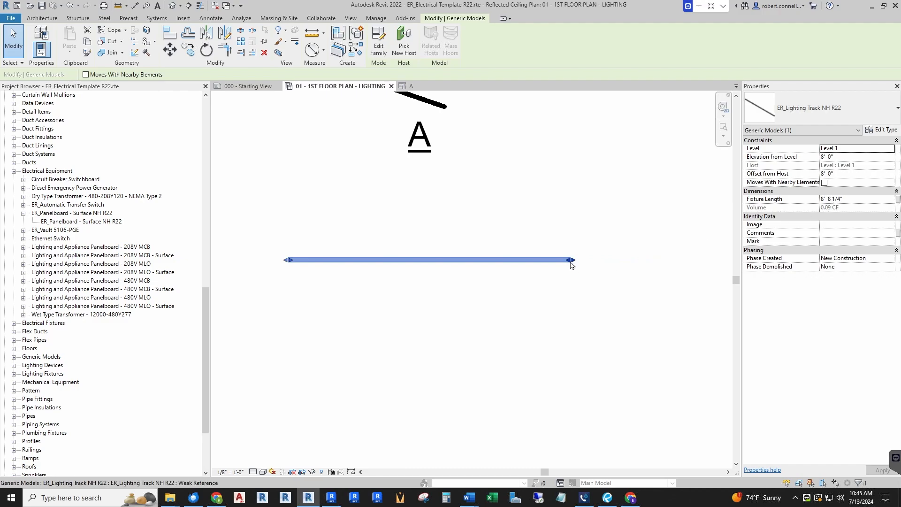
{"action": "scroll", "coordinate": [382, 279], "scroll_direction": "down", "scroll_amount": 2}
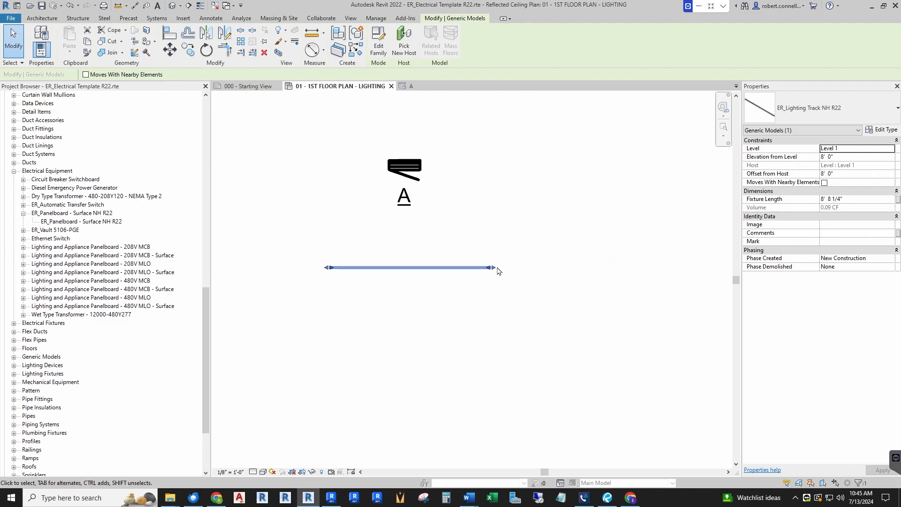
{"action": "scroll", "coordinate": [498, 271], "scroll_direction": "up", "scroll_amount": 1}
{"action": "left_click_drag", "start_coordinate": [493, 271], "coordinate": [587, 268]}
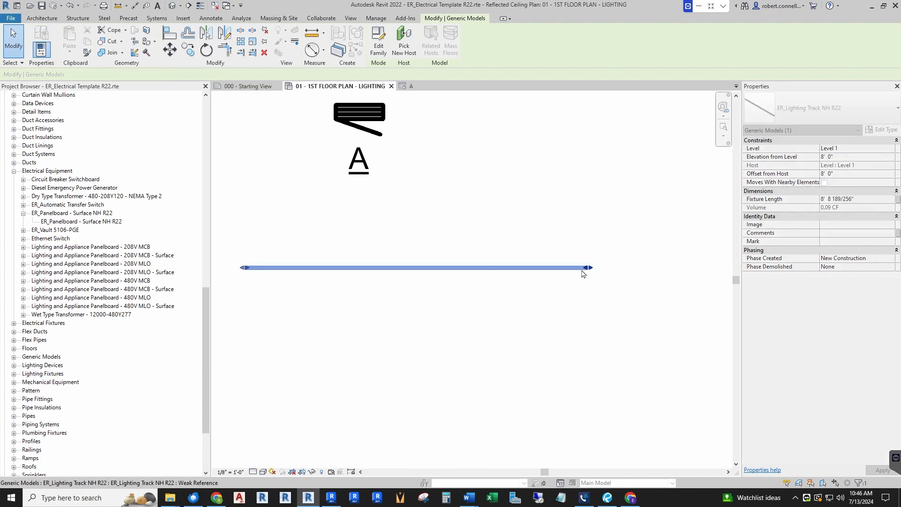
{"action": "scroll", "coordinate": [585, 270], "scroll_direction": "down", "scroll_amount": 2}
{"action": "scroll", "coordinate": [500, 282], "scroll_direction": "up", "scroll_amount": 2}
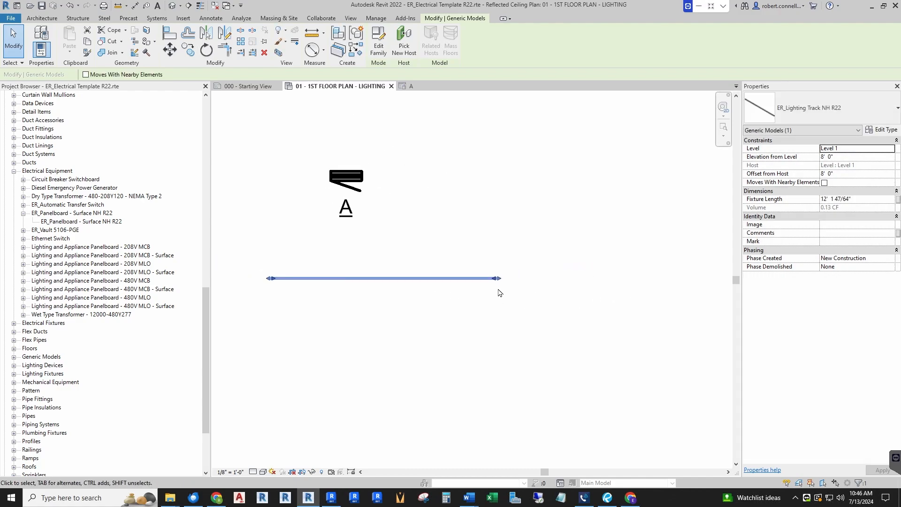
{"action": "left_click", "coordinate": [540, 297]}
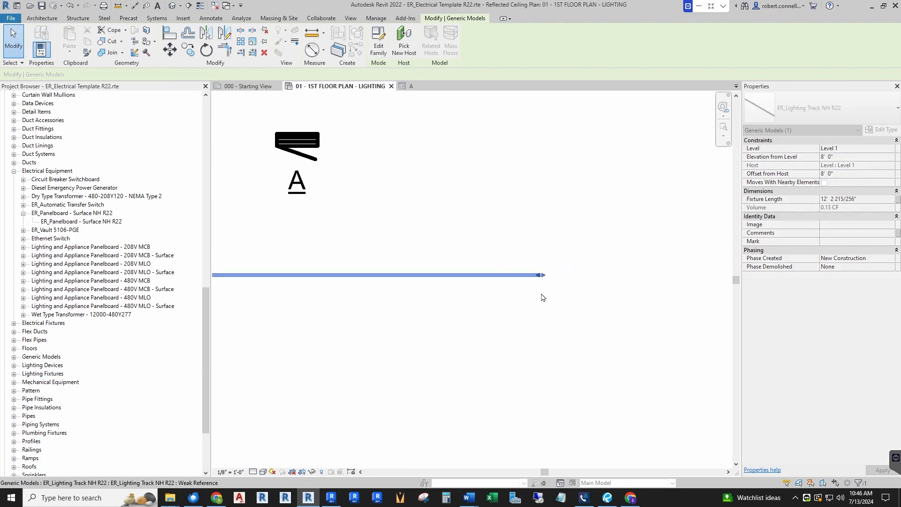
{"action": "scroll", "coordinate": [515, 273], "scroll_direction": "down", "scroll_amount": 1}
Set the placed track's Fixture Length to 12' 0" and apply the change
{"action": "left_click", "coordinate": [496, 275]}
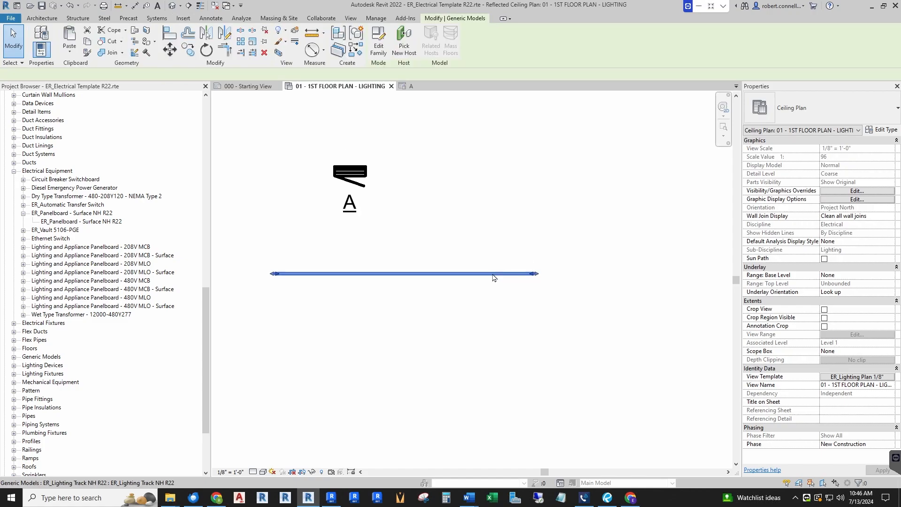
{"action": "left_click", "coordinate": [863, 201]}
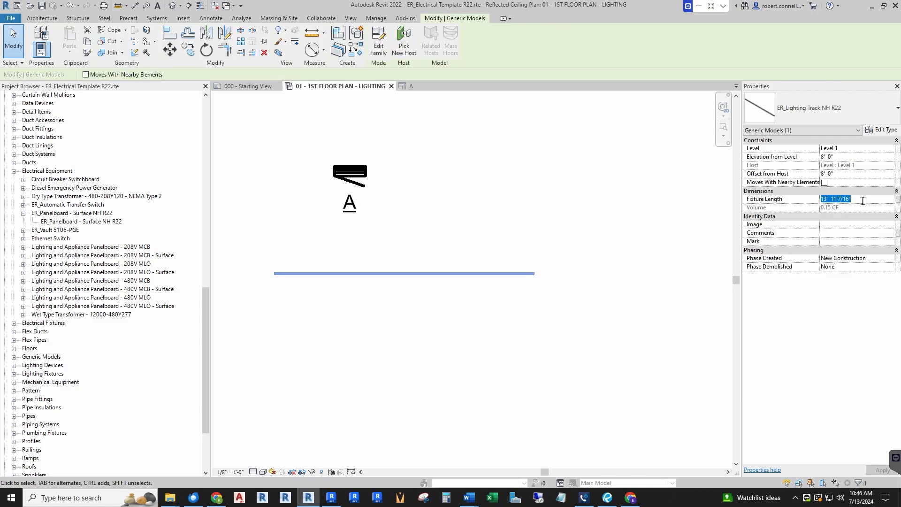
{"action": "type", "text": "12"}
{"action": "key", "text": "Return"}
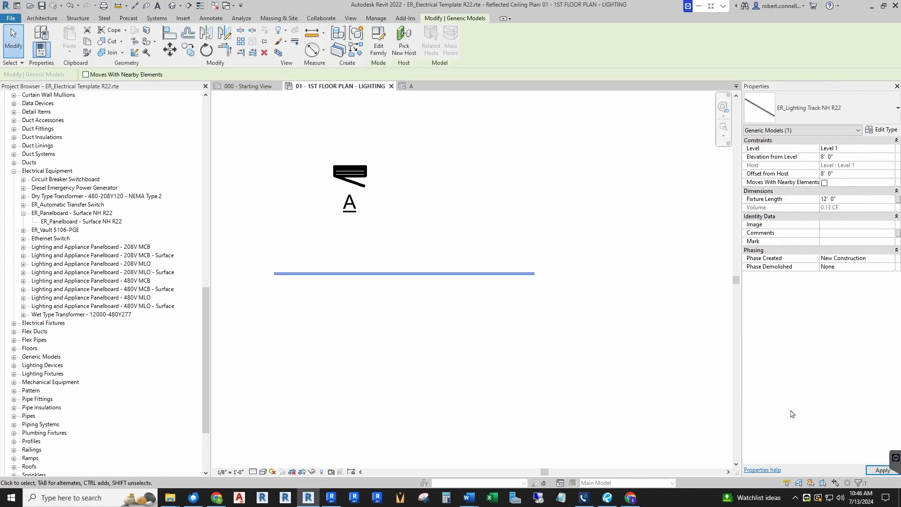
{"action": "left_click", "coordinate": [882, 470]}
{"action": "left_click", "coordinate": [516, 236]}
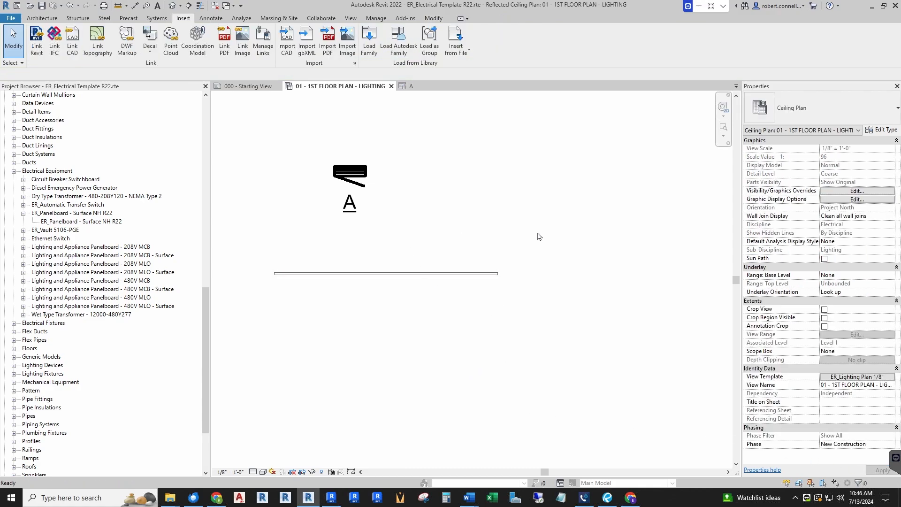
Duplicate the placed track's type as T1, keeping its height and width values
{"action": "scroll", "coordinate": [527, 252], "scroll_direction": "down", "scroll_amount": 3}
{"action": "scroll", "coordinate": [517, 235], "scroll_direction": "up", "scroll_amount": 3}
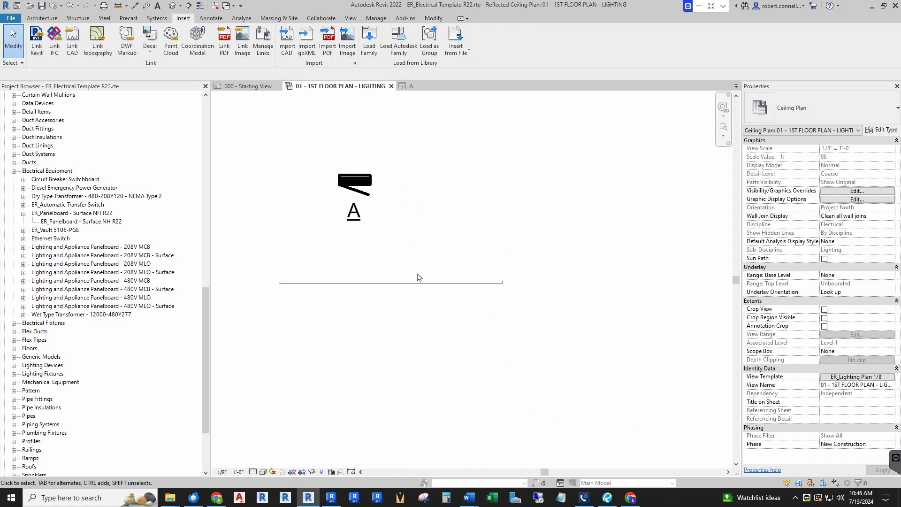
{"action": "left_click", "coordinate": [364, 282]}
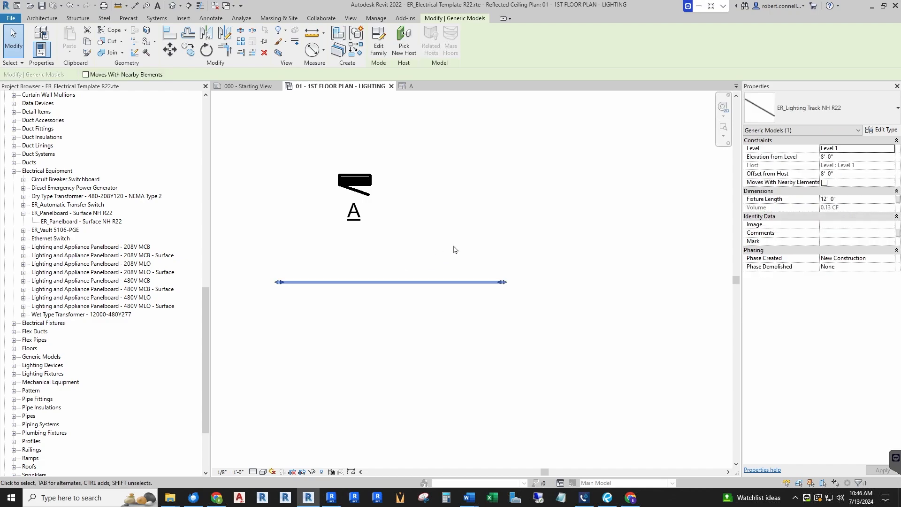
{"action": "left_click", "coordinate": [884, 132]}
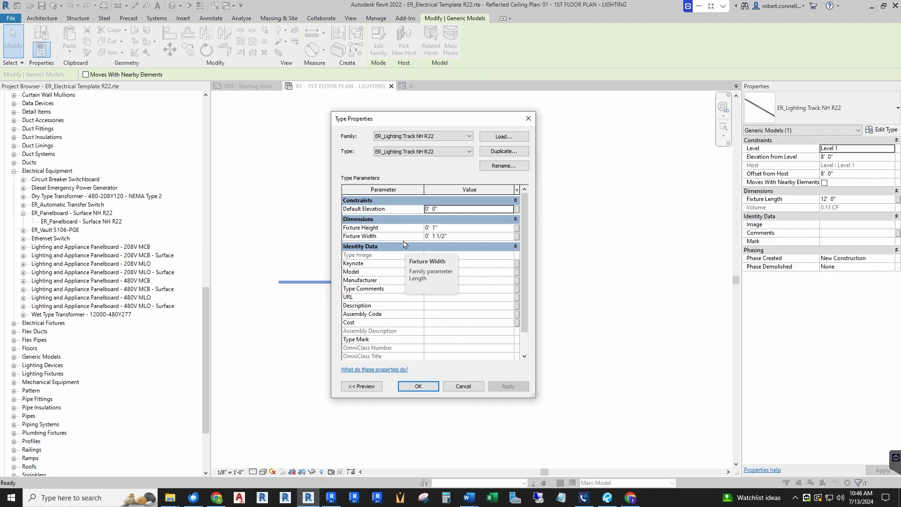
{"action": "left_click", "coordinate": [504, 151]}
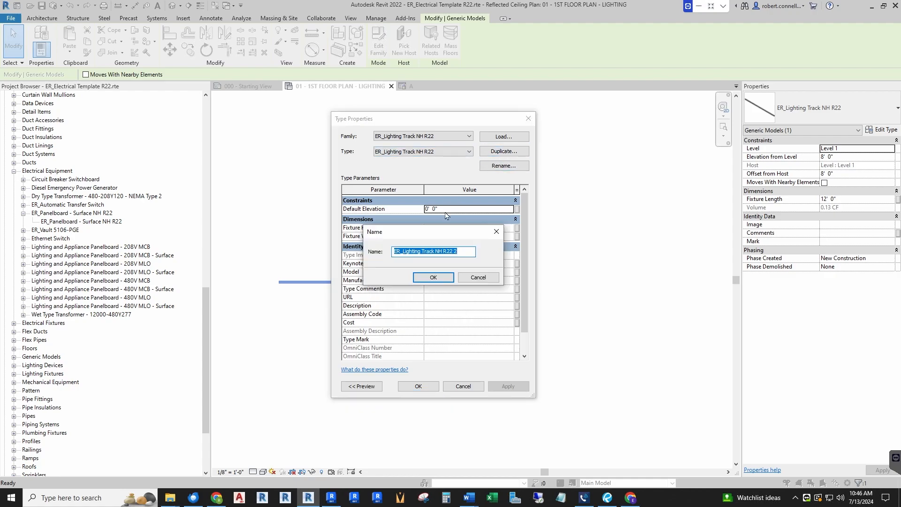
{"action": "type", "text": "T1"}
{"action": "key", "text": "Return"}
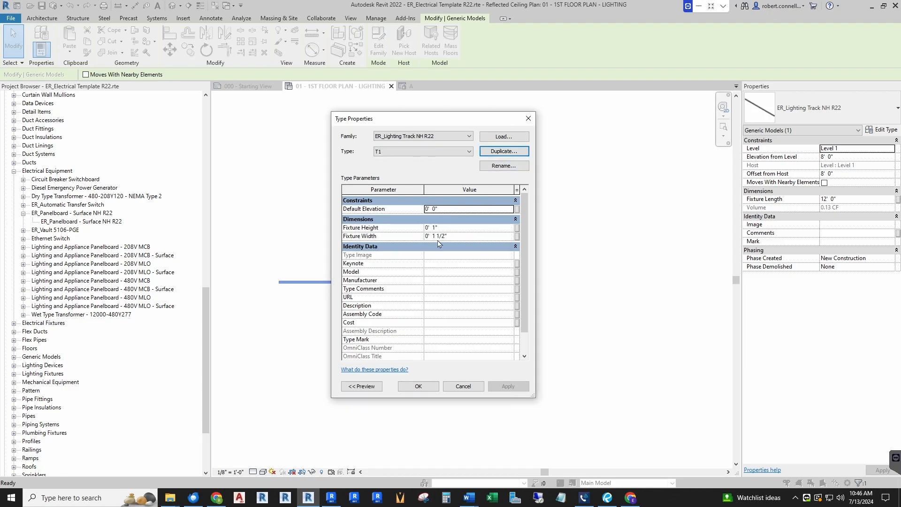
{"action": "left_click", "coordinate": [419, 387]}
{"action": "left_click", "coordinate": [561, 234]}
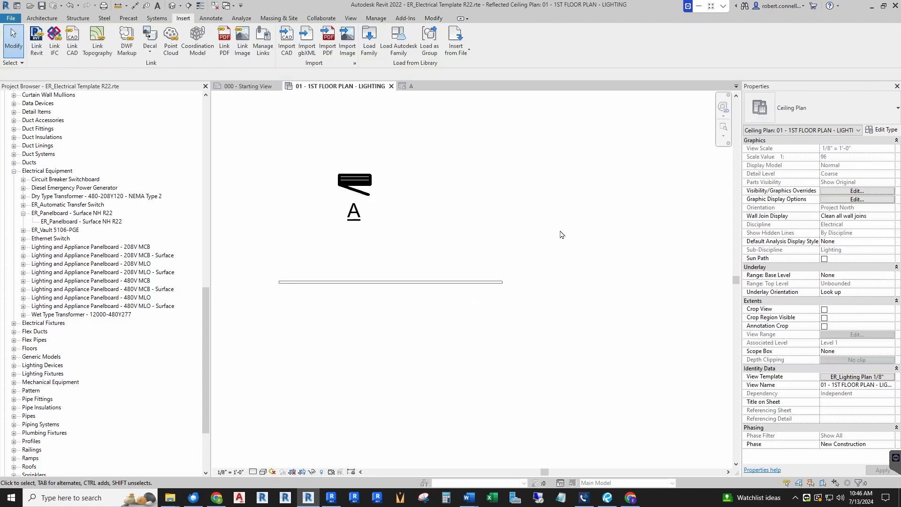
Open the placed lighting track's family for editing from the first floor lighting plan
{"action": "scroll", "coordinate": [561, 233], "scroll_direction": "down", "scroll_amount": 3}
{"action": "scroll", "coordinate": [443, 308], "scroll_direction": "down", "scroll_amount": 2}
{"action": "scroll", "coordinate": [413, 242], "scroll_direction": "up", "scroll_amount": 3}
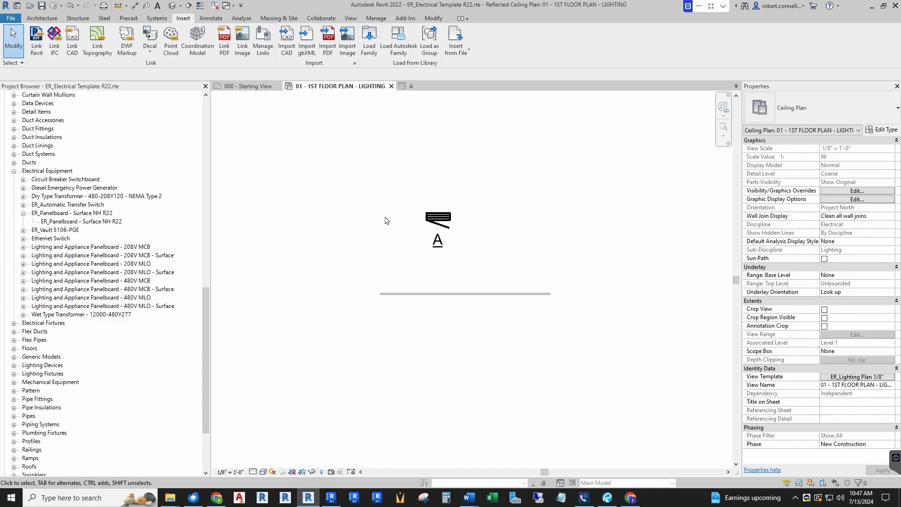
{"action": "left_click", "coordinate": [435, 224]}
{"action": "left_click", "coordinate": [379, 49]}
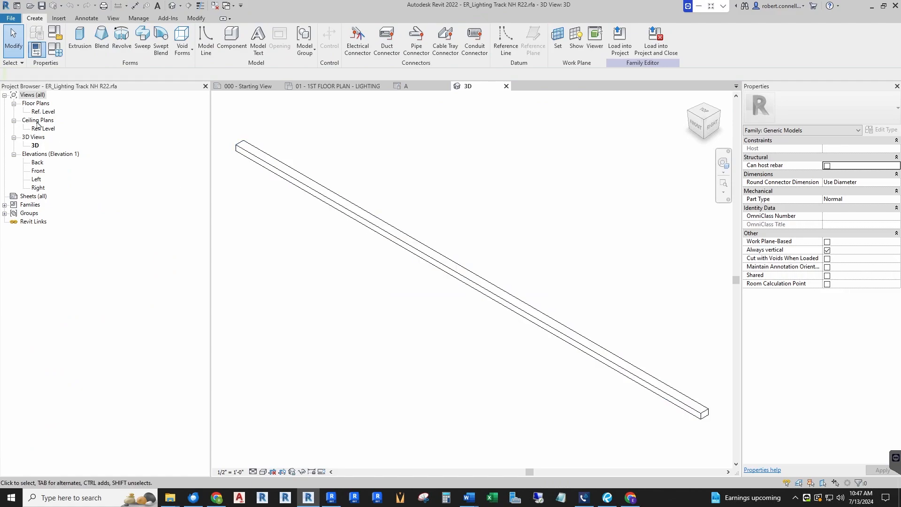
Set the track family's Default Elevation to 8' 0" and apply the change
{"action": "left_click", "coordinate": [55, 48]}
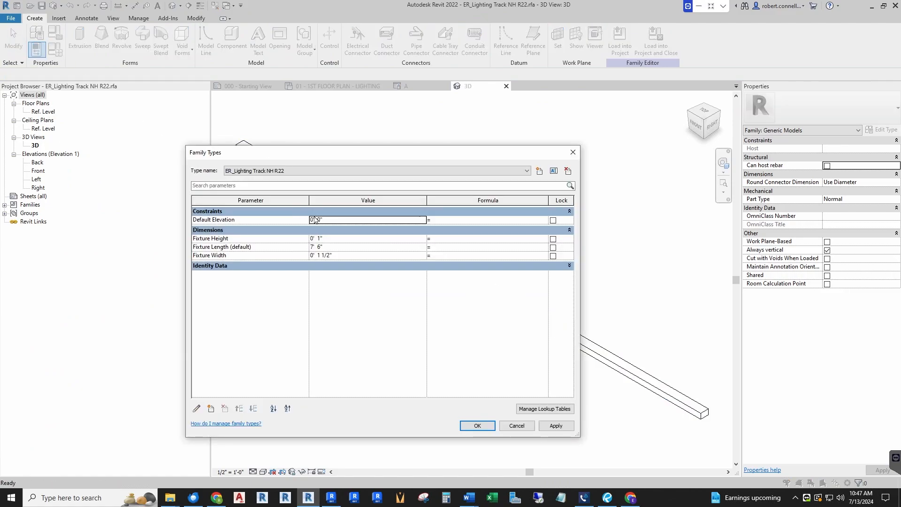
{"action": "left_click", "coordinate": [368, 219]}
{"action": "type", "text": "8"}
{"action": "key", "text": "Tab"}
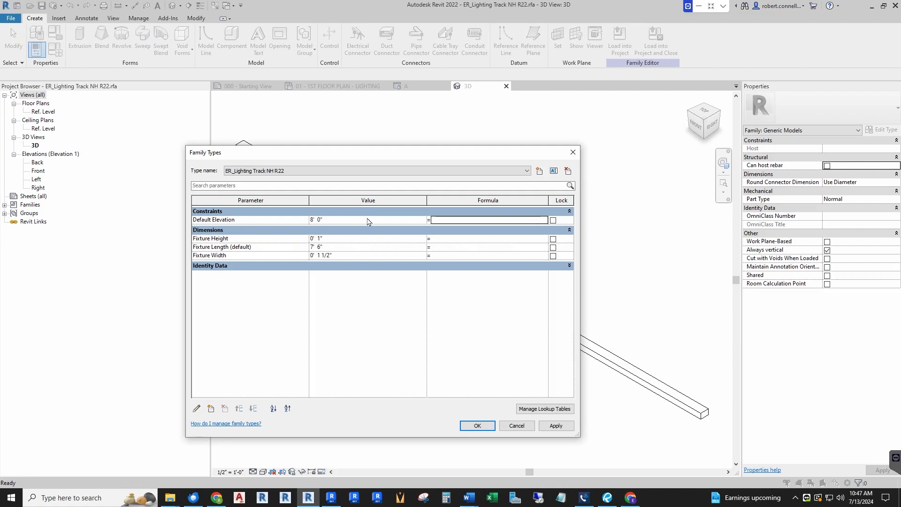
{"action": "left_click", "coordinate": [557, 425]}
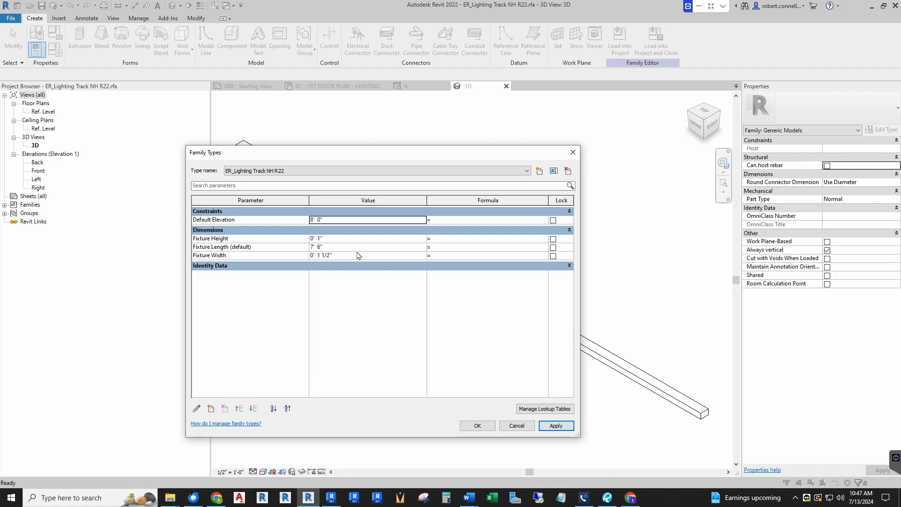
{"action": "left_click", "coordinate": [478, 426]}
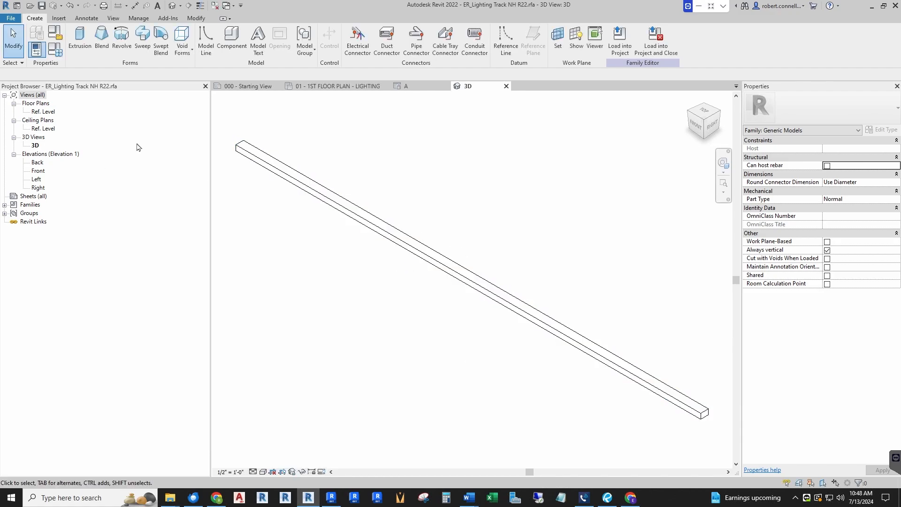
Open the track family's Ref. Level floor plan
{"action": "double_click", "coordinate": [43, 112]}
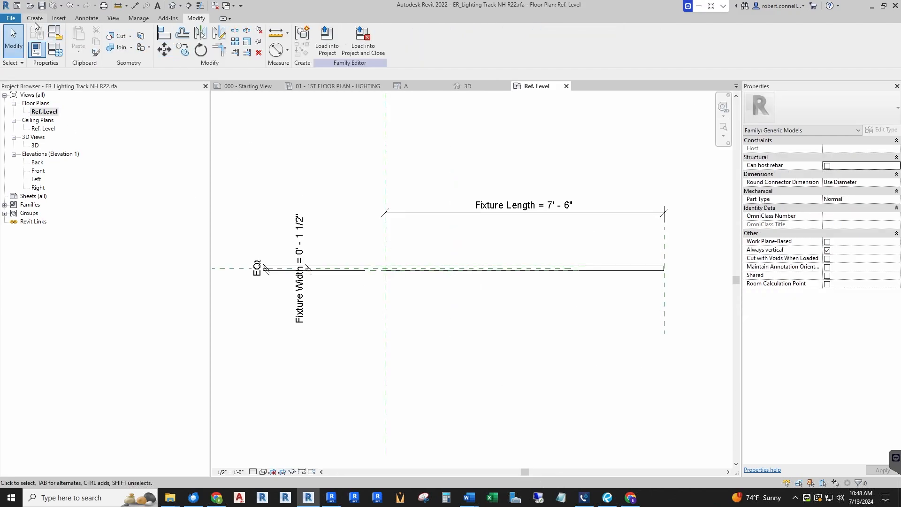
{"action": "left_click", "coordinate": [35, 19]}
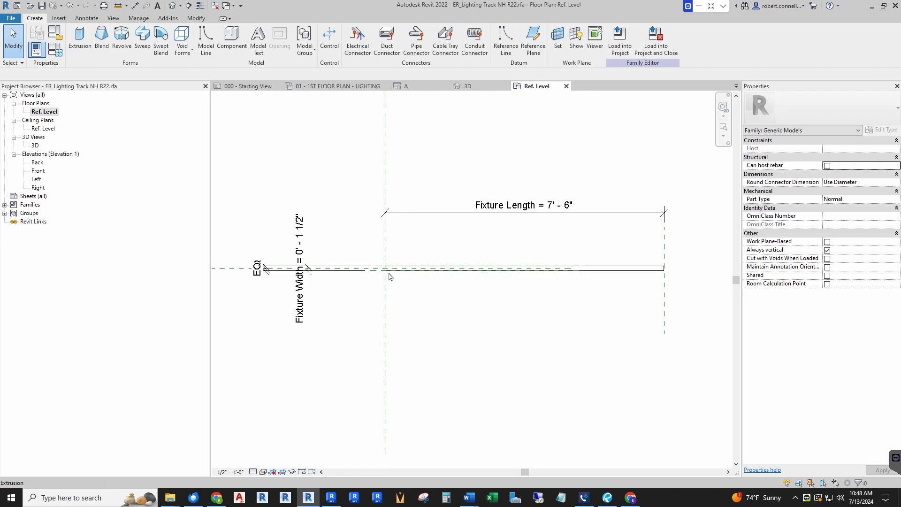
{"action": "scroll", "coordinate": [398, 273], "scroll_direction": "up", "scroll_amount": 2}
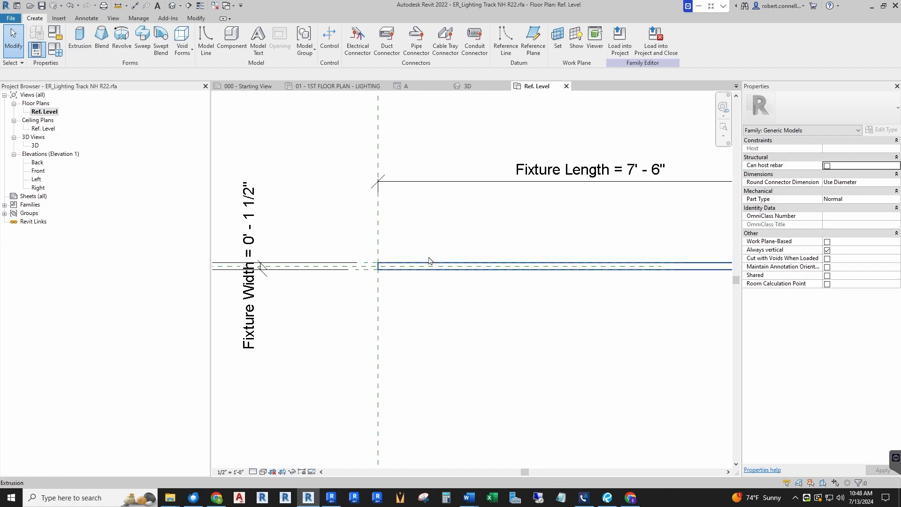
{"action": "scroll", "coordinate": [395, 273], "scroll_direction": "down", "scroll_amount": 2}
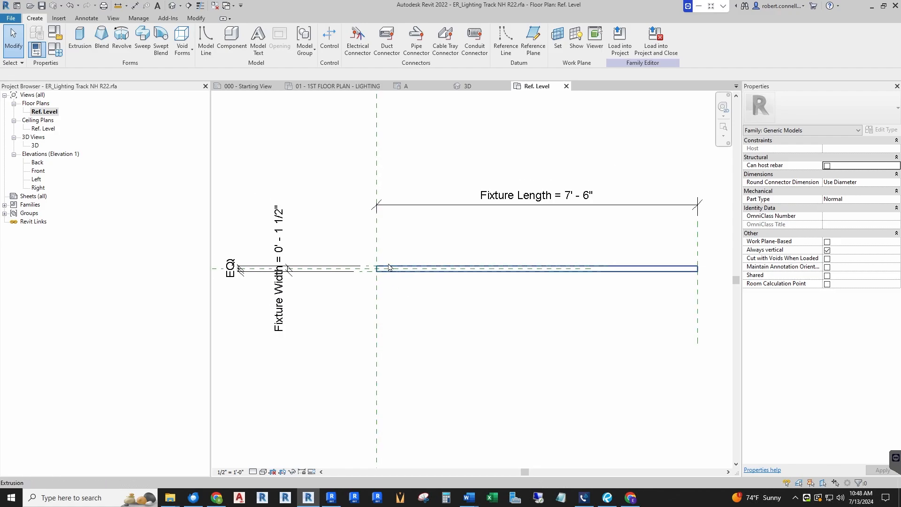
{"action": "scroll", "coordinate": [396, 271], "scroll_direction": "down", "scroll_amount": 1}
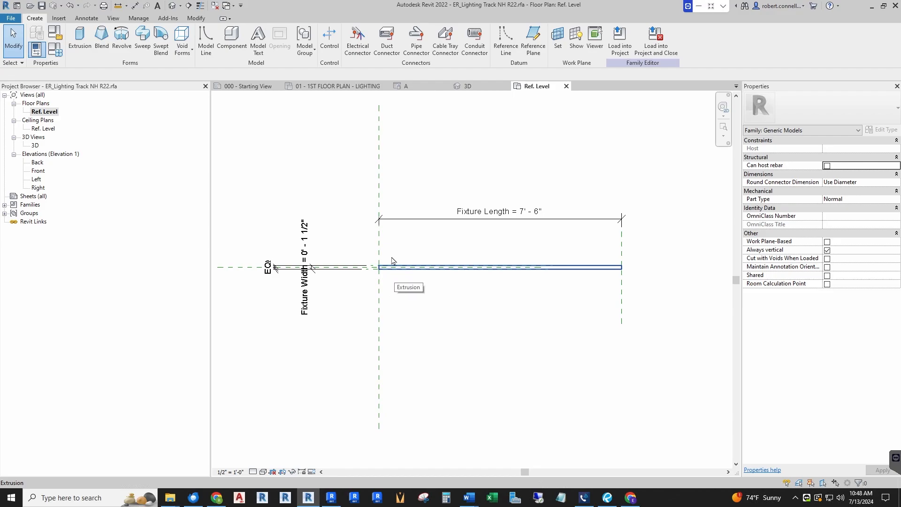
{"action": "left_click", "coordinate": [357, 40]}
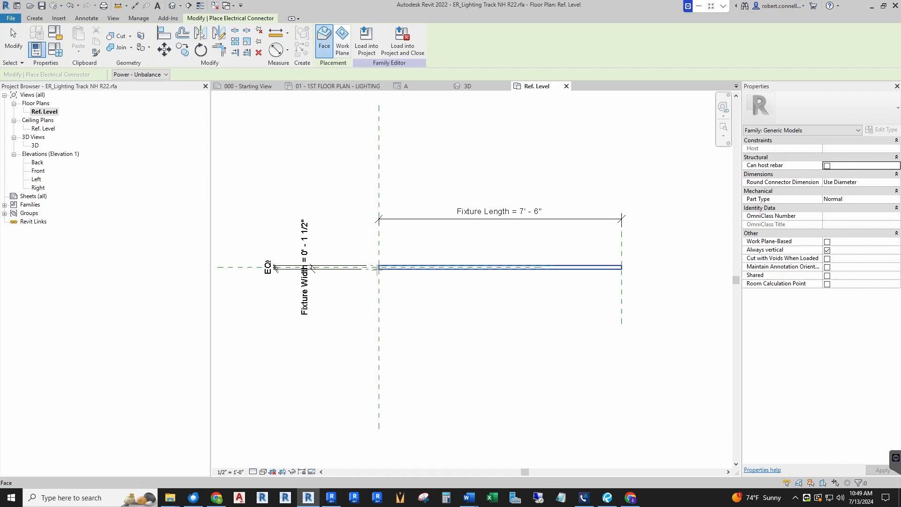
{"action": "scroll", "coordinate": [377, 268], "scroll_direction": "up", "scroll_amount": 4}
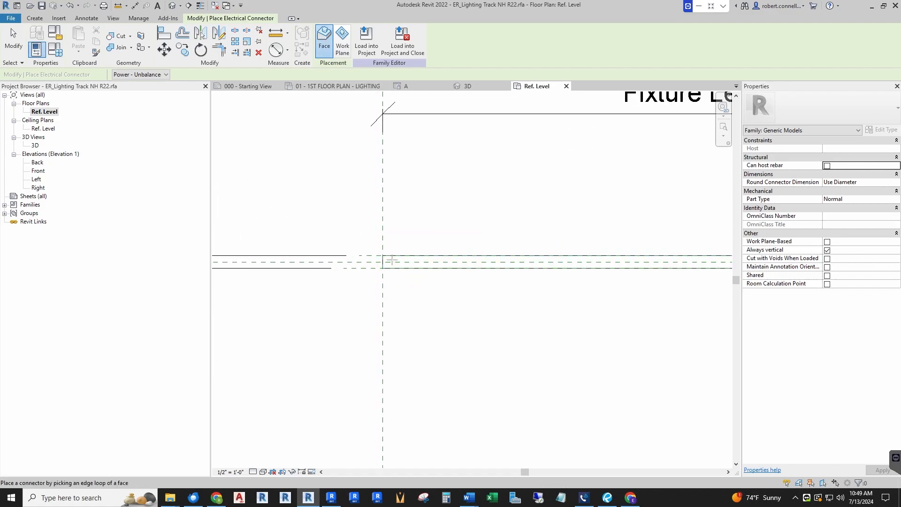
{"action": "scroll", "coordinate": [288, 241], "scroll_direction": "down", "scroll_amount": 5}
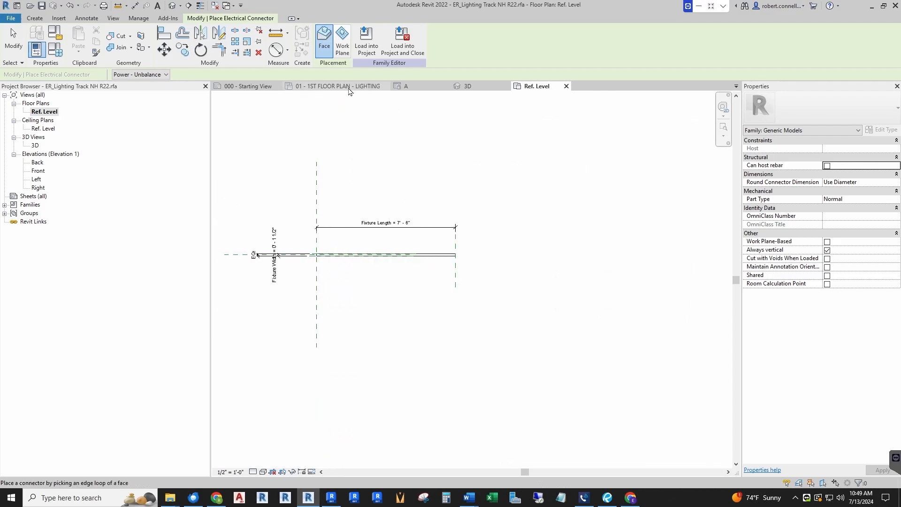
{"action": "left_click", "coordinate": [344, 46]}
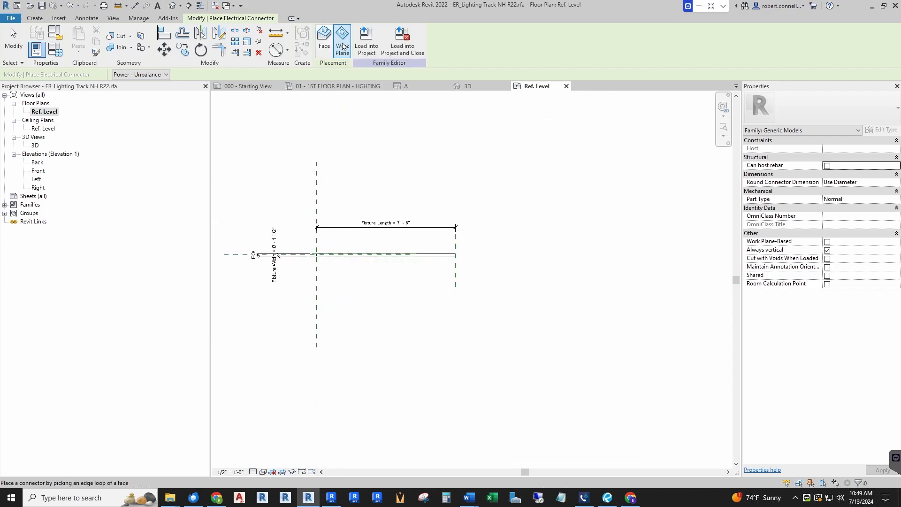
{"action": "left_click", "coordinate": [344, 46]}
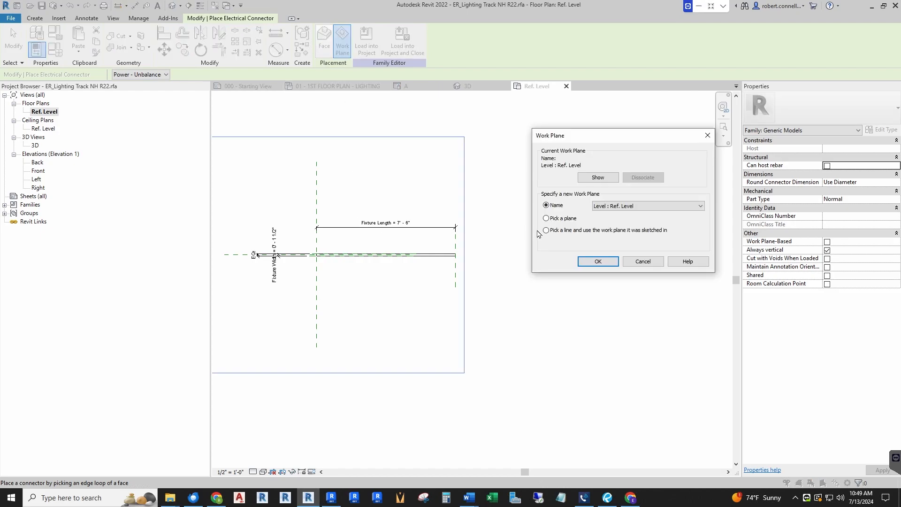
{"action": "left_click", "coordinate": [700, 206]}
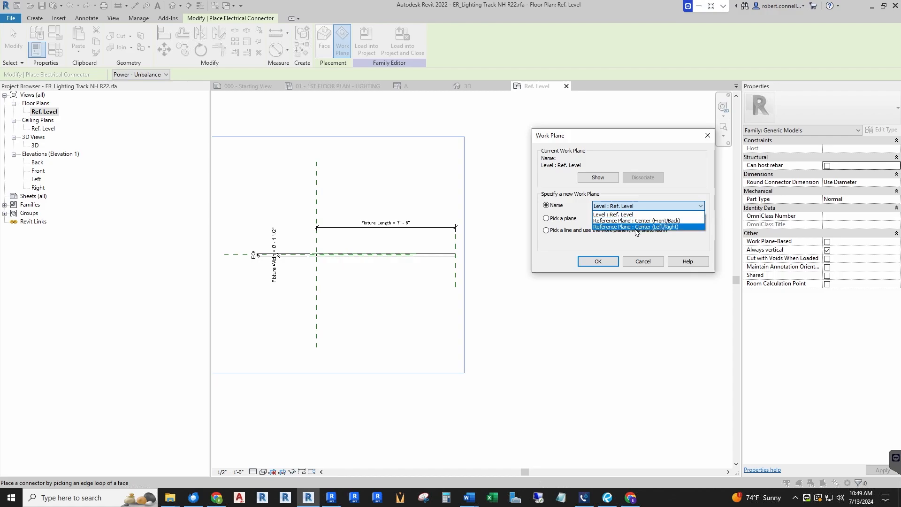
{"action": "left_click", "coordinate": [648, 266]}
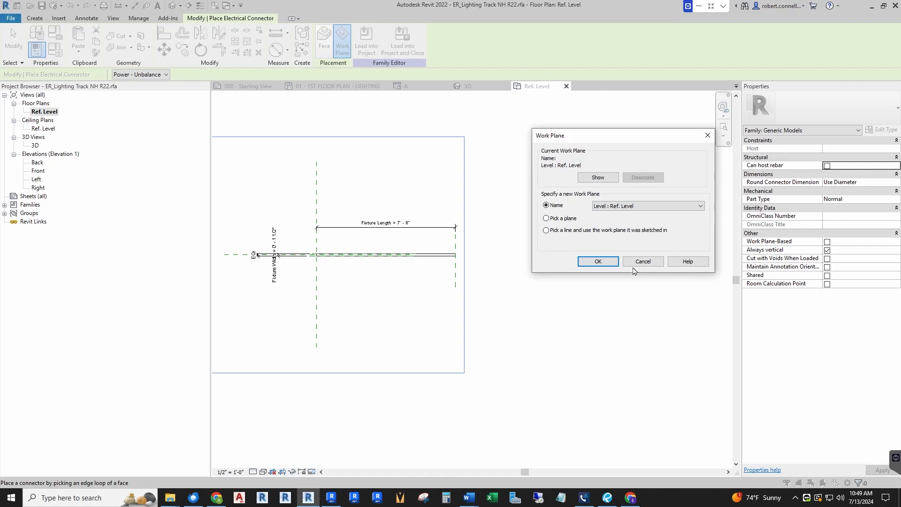
{"action": "left_click", "coordinate": [643, 262]}
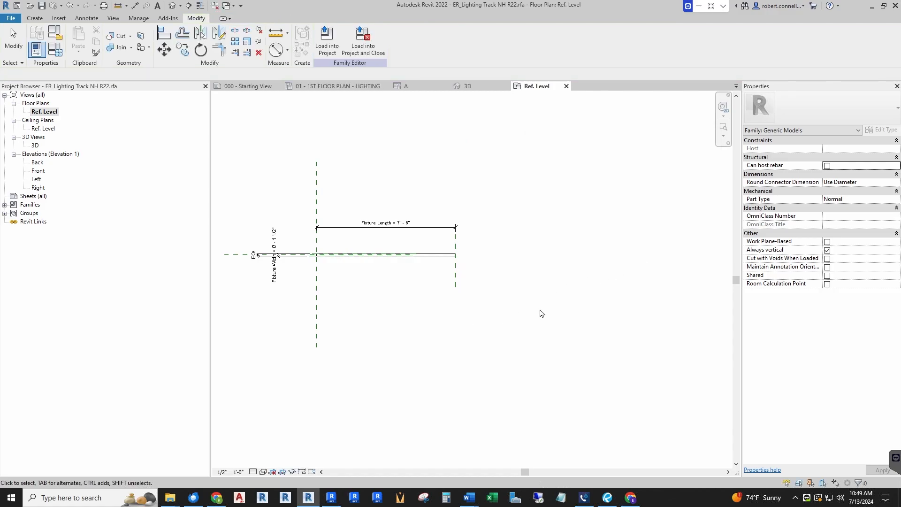
Try placing a face-based Power - Unbalanced electrical connector on the track extrusion in the Ref. Level plan
{"action": "scroll", "coordinate": [385, 246], "scroll_direction": "up", "scroll_amount": 2}
{"action": "middle_click_drag", "start_coordinate": [386, 246], "coordinate": [497, 237]}
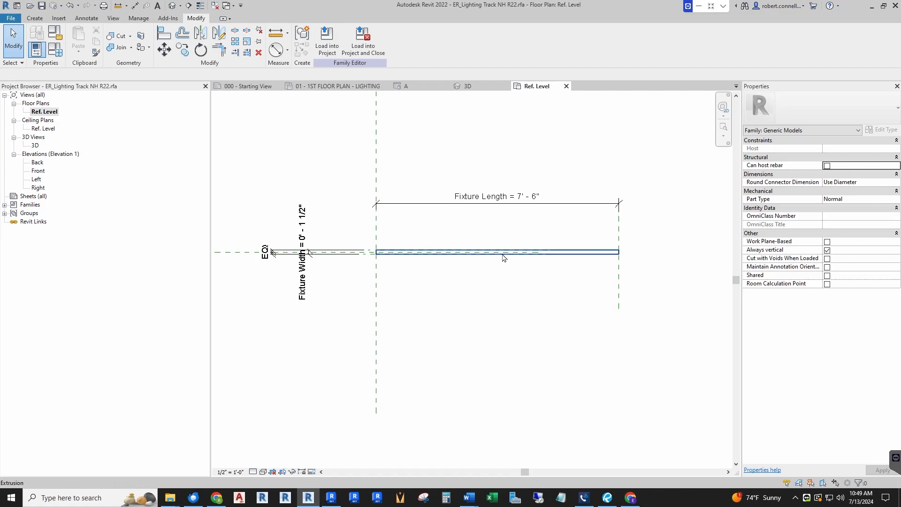
{"action": "scroll", "coordinate": [537, 257], "scroll_direction": "up", "scroll_amount": 2}
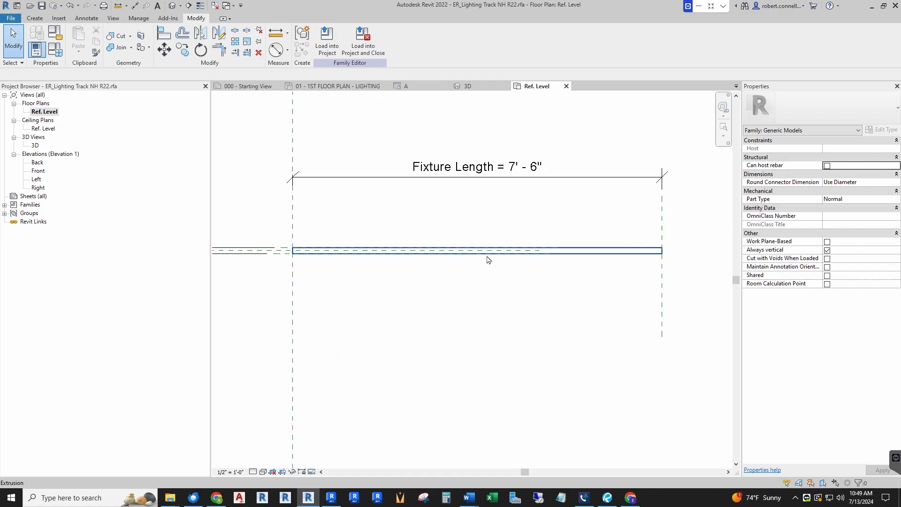
{"action": "scroll", "coordinate": [463, 259], "scroll_direction": "down", "scroll_amount": 2}
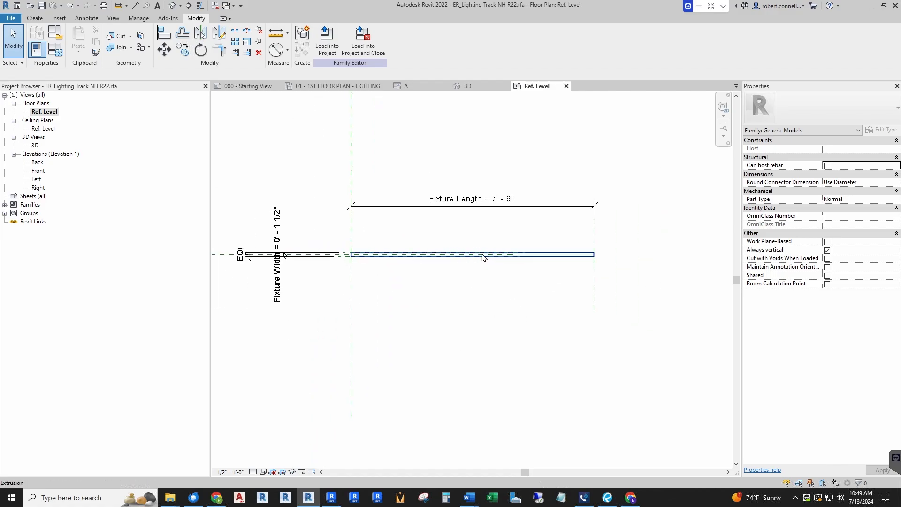
{"action": "left_click", "coordinate": [35, 17]}
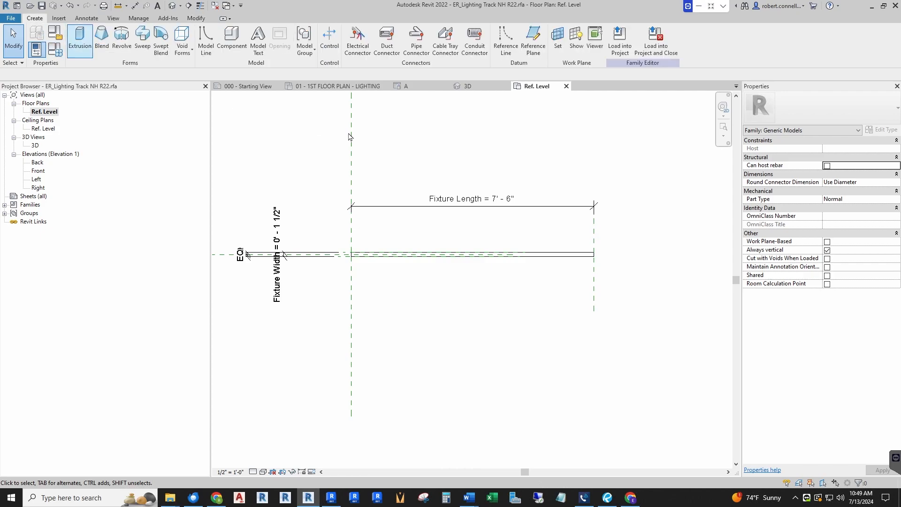
{"action": "left_click", "coordinate": [358, 52]}
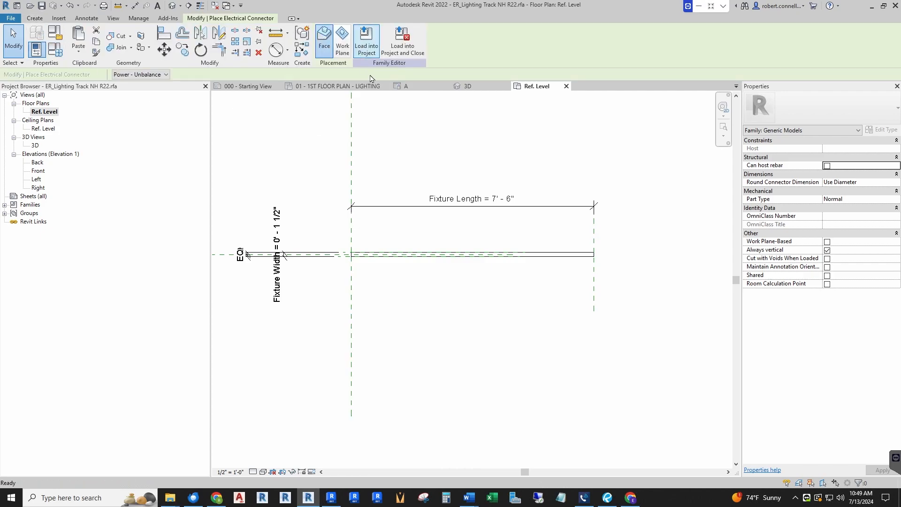
{"action": "left_click", "coordinate": [422, 252]}
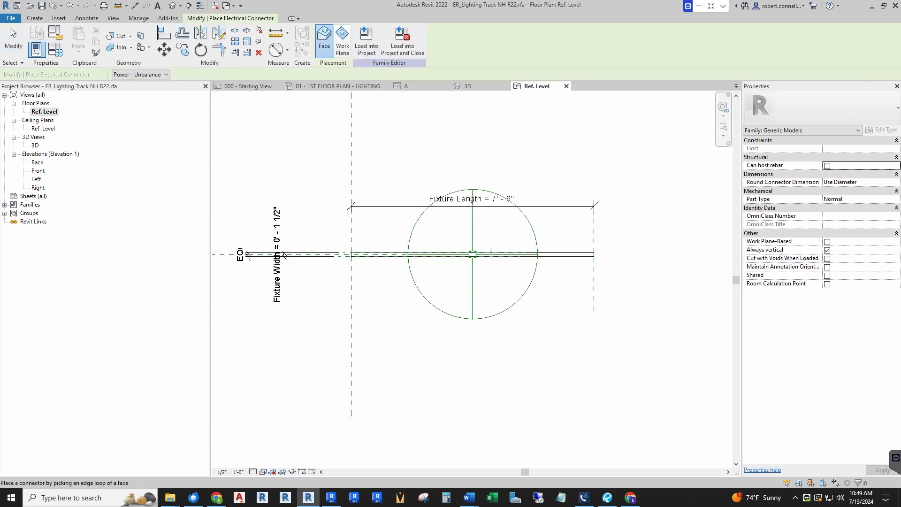
{"action": "key", "text": "Escape"}
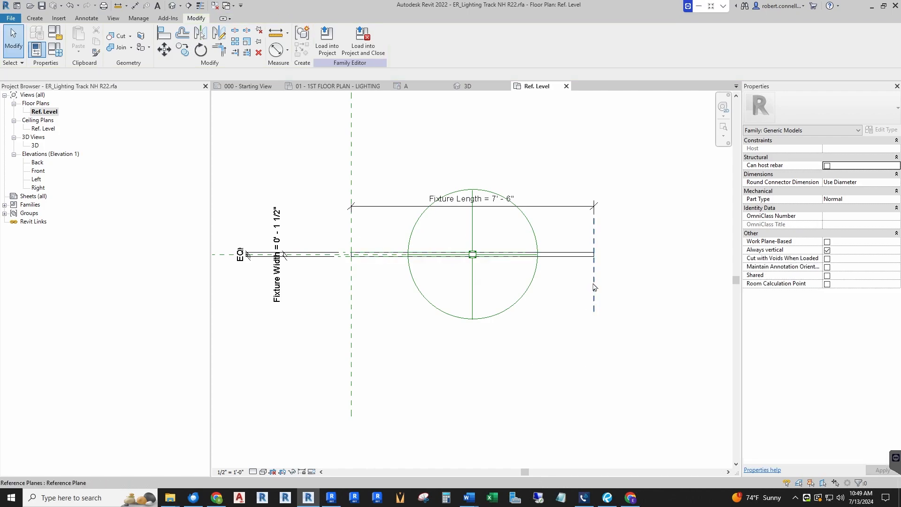
Move the track's right reference plane inward to a Fixture Length of about 4' 7", and delete the electrical connector from the track
{"action": "left_click_drag", "start_coordinate": [583, 292], "coordinate": [489, 280]}
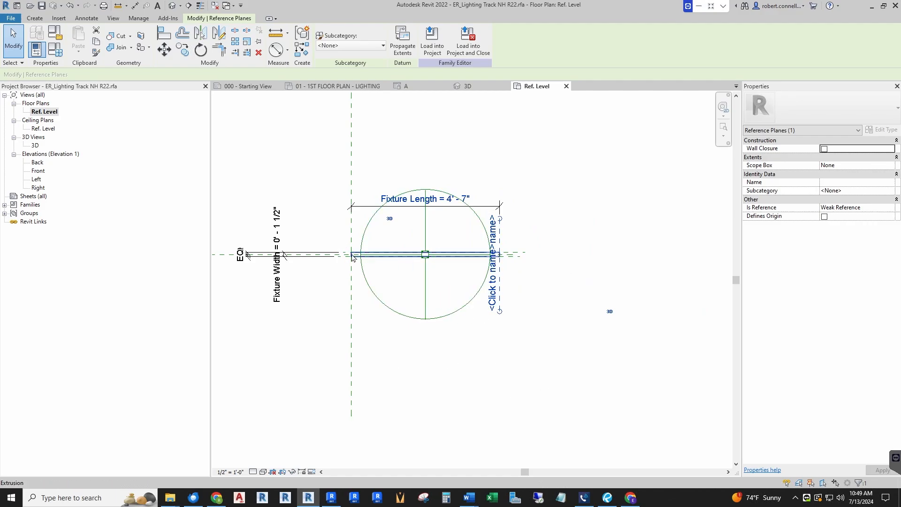
{"action": "key", "text": "Escape"}
{"action": "left_click", "coordinate": [478, 225]}
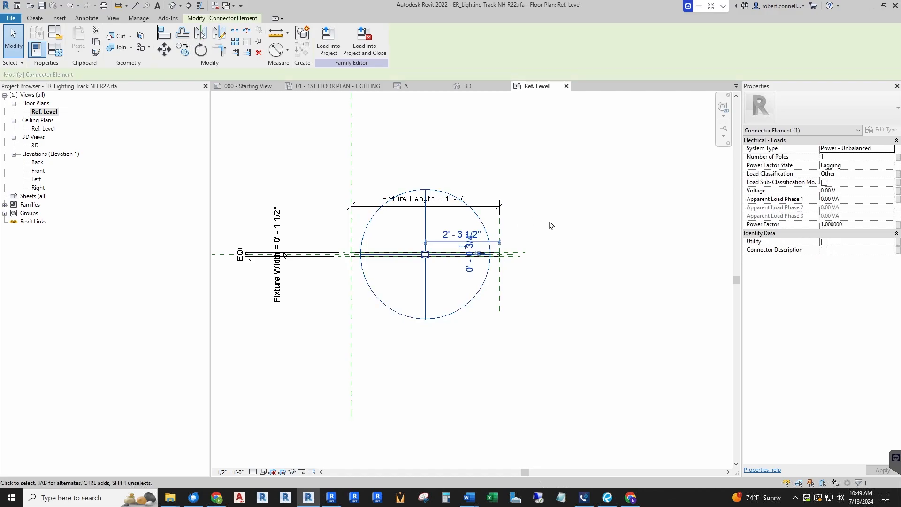
{"action": "key", "text": "Escape"}
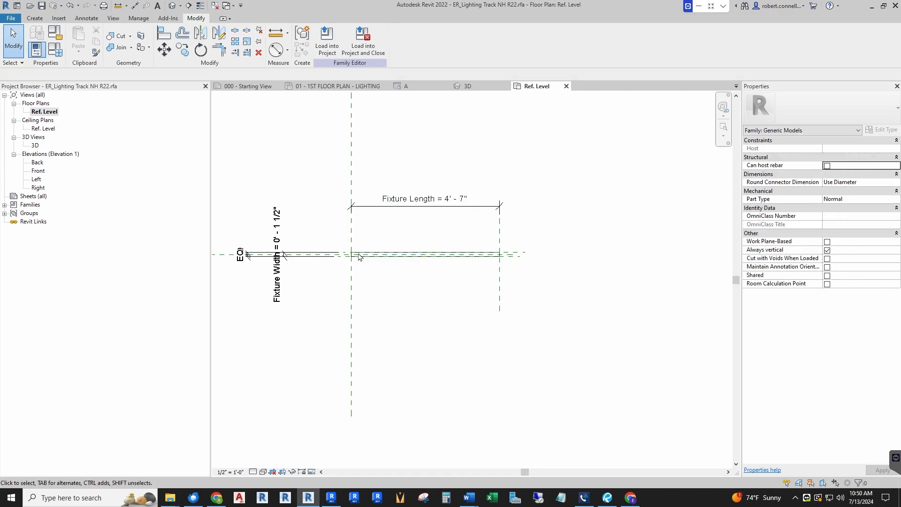
Switch to the family's 3D view at the left end of the track
{"action": "left_click", "coordinate": [470, 87]}
{"action": "scroll", "coordinate": [459, 287], "scroll_direction": "down", "scroll_amount": 2}
{"action": "scroll", "coordinate": [273, 185], "scroll_direction": "up", "scroll_amount": 5}
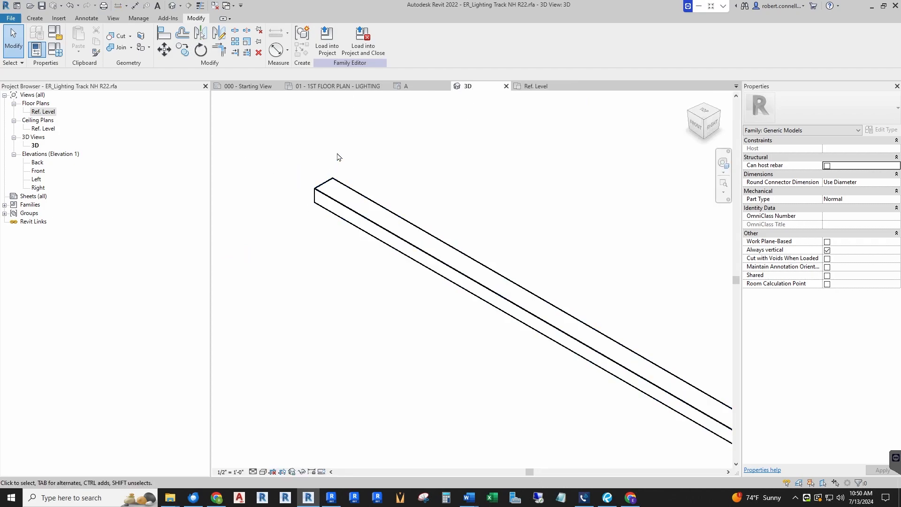
{"action": "left_click", "coordinate": [35, 18]}
{"action": "left_click", "coordinate": [358, 38]}
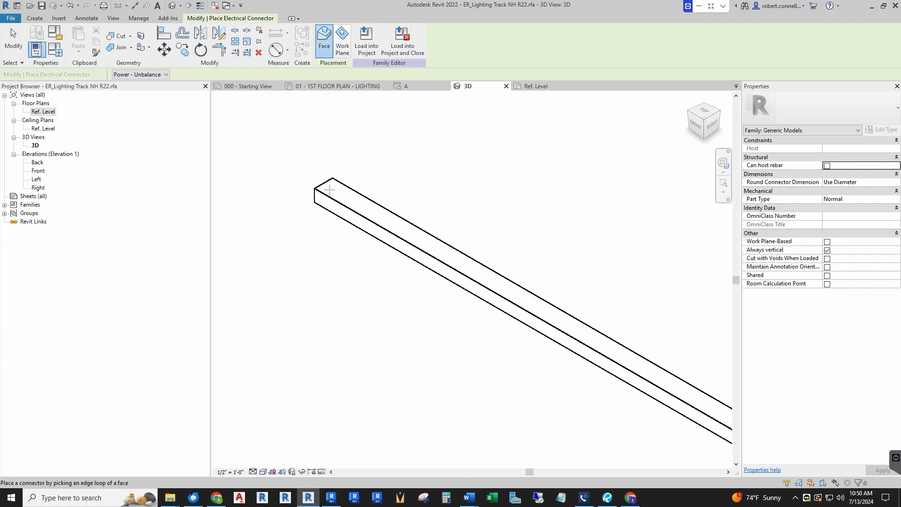
{"action": "scroll", "coordinate": [327, 189], "scroll_direction": "down", "scroll_amount": 4}
{"action": "key", "text": "Escape"}
Place a face-based Power - Unbalanced electrical connector on the track's left end face, viewed from the back-left in 3D
{"action": "scroll", "coordinate": [326, 195], "scroll_direction": "down", "scroll_amount": 3}
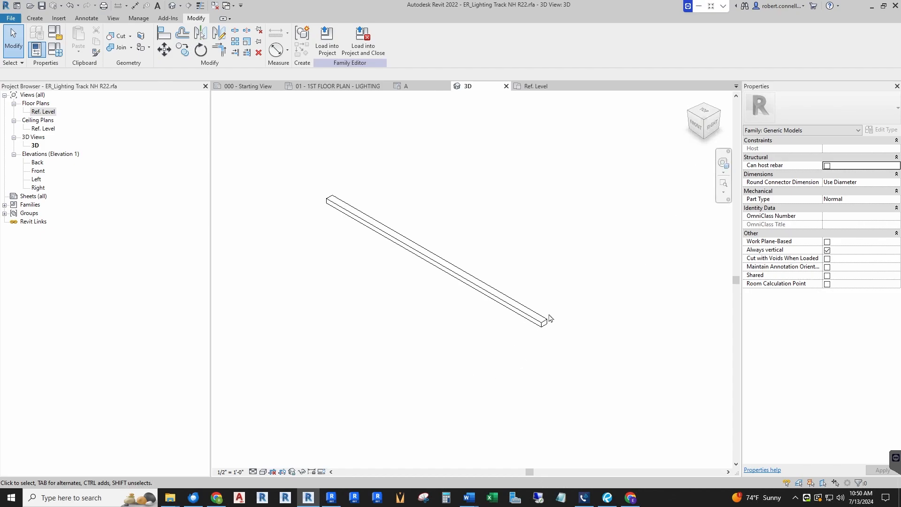
{"action": "left_click", "coordinate": [705, 104]}
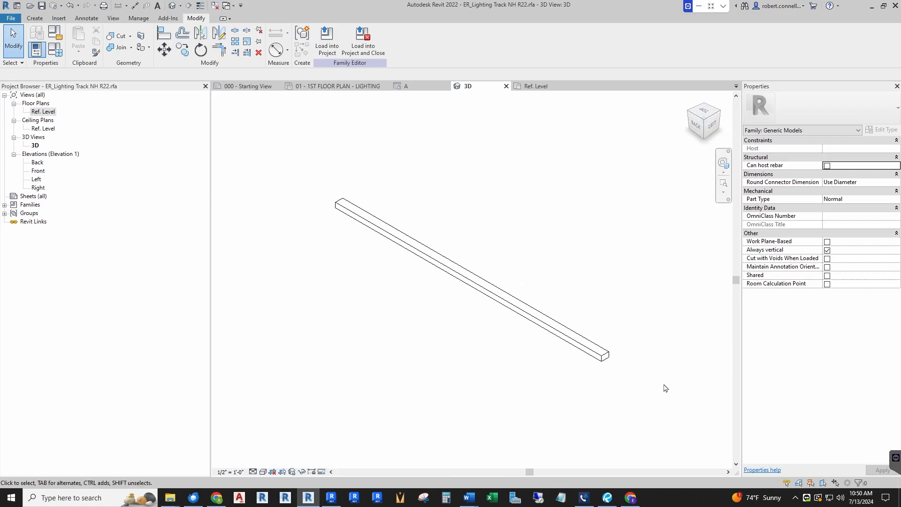
{"action": "scroll", "coordinate": [671, 376], "scroll_direction": "up", "scroll_amount": 5}
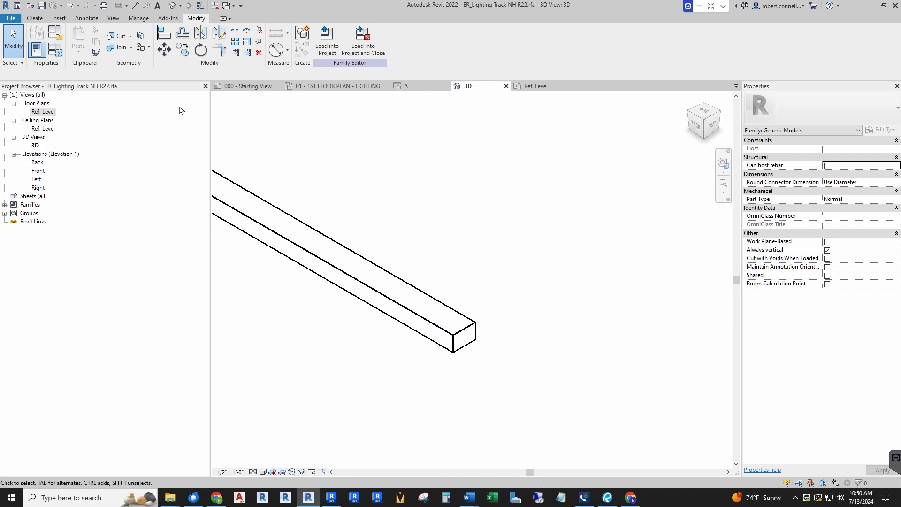
{"action": "left_click", "coordinate": [34, 18]}
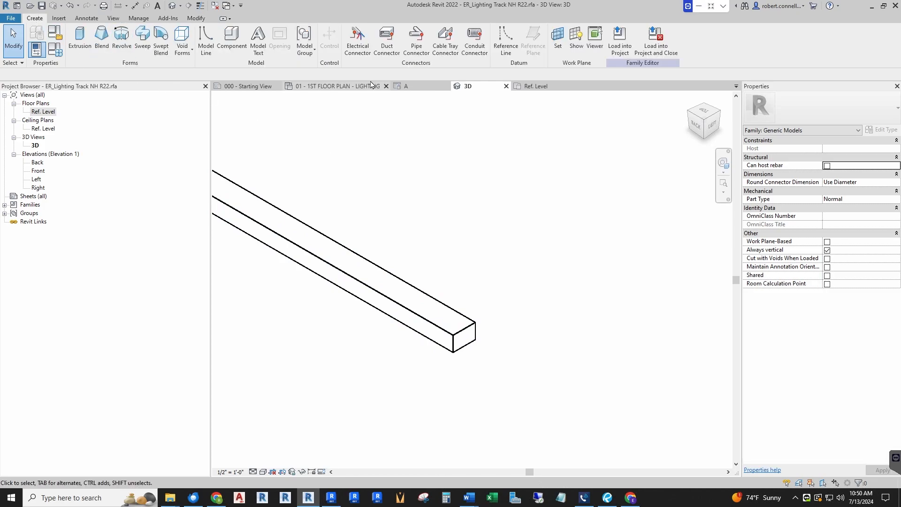
{"action": "left_click", "coordinate": [358, 38]}
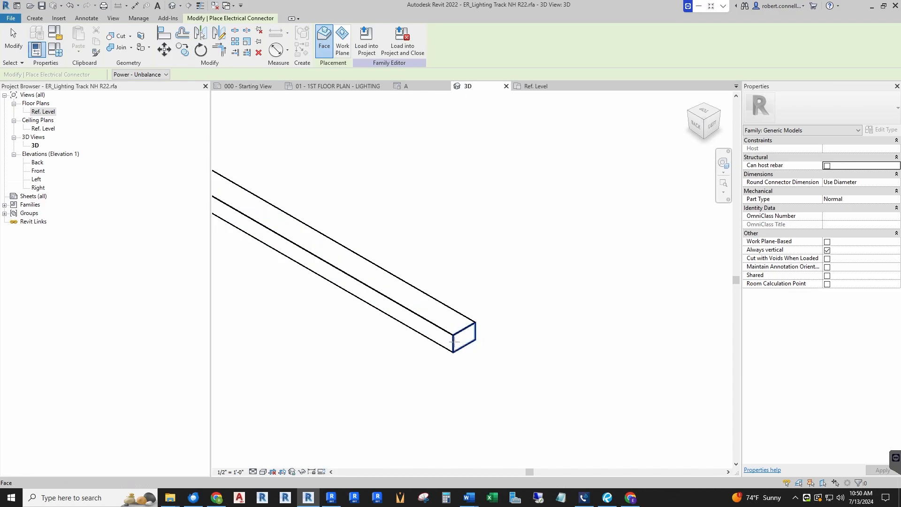
{"action": "scroll", "coordinate": [482, 267], "scroll_direction": "down", "scroll_amount": 3}
{"action": "scroll", "coordinate": [481, 272], "scroll_direction": "down", "scroll_amount": 2}
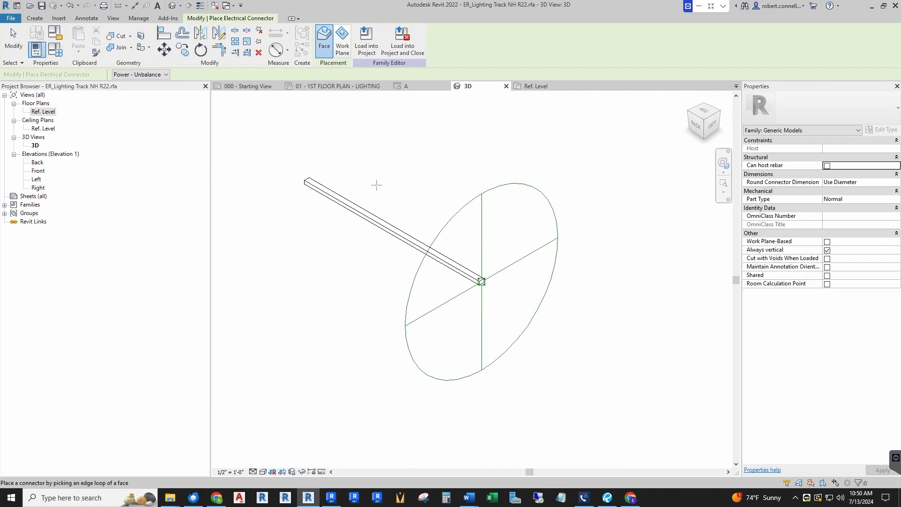
In the Ref. Level floor plan, set the end connector's system type to Power - Balanced and its voltage to 120 V
{"action": "left_click", "coordinate": [536, 87]}
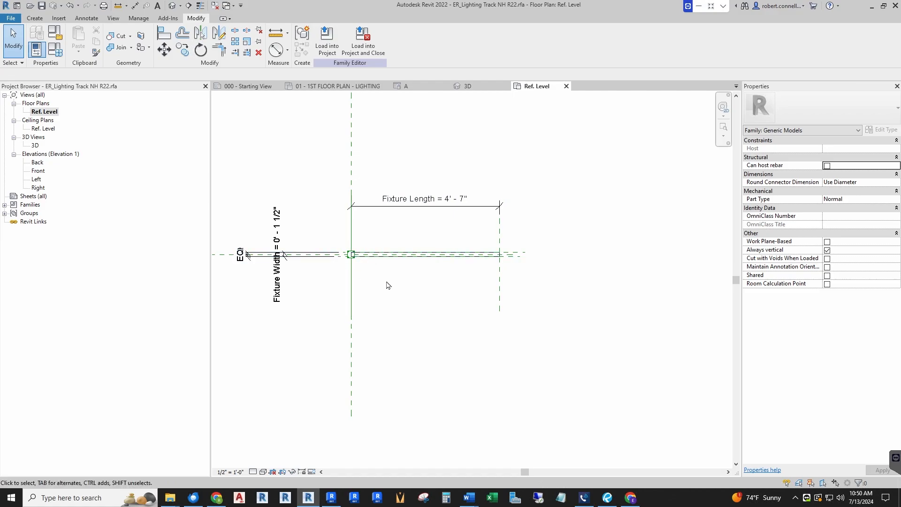
{"action": "scroll", "coordinate": [317, 243], "scroll_direction": "up", "scroll_amount": 5}
{"action": "scroll", "coordinate": [487, 305], "scroll_direction": "down", "scroll_amount": 6}
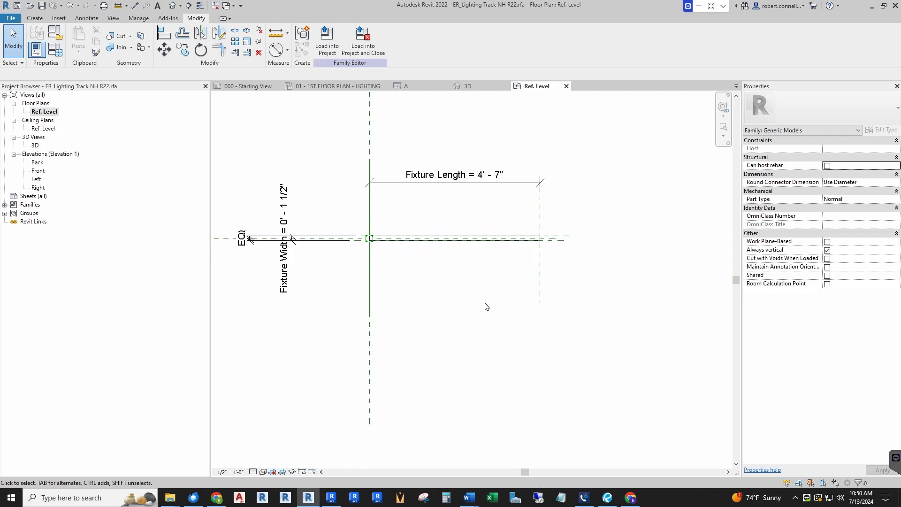
{"action": "scroll", "coordinate": [424, 287], "scroll_direction": "up", "scroll_amount": 1}
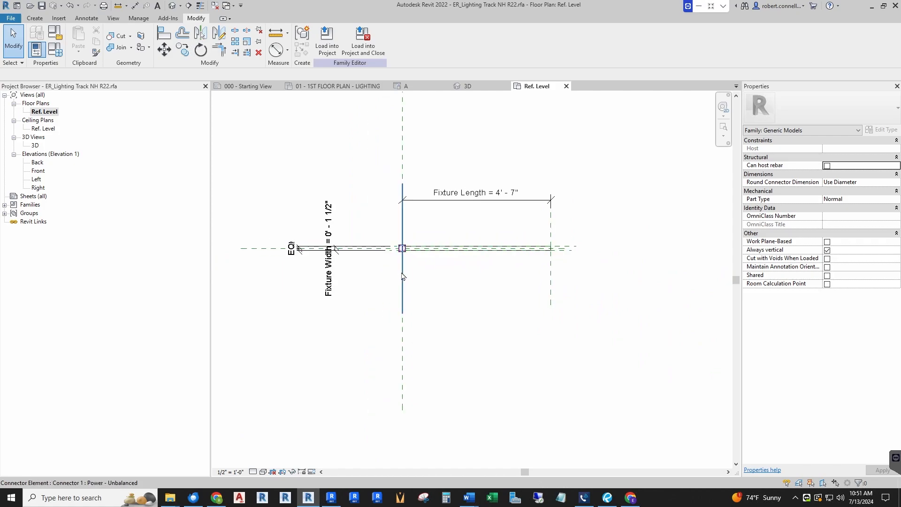
{"action": "left_click", "coordinate": [402, 249]}
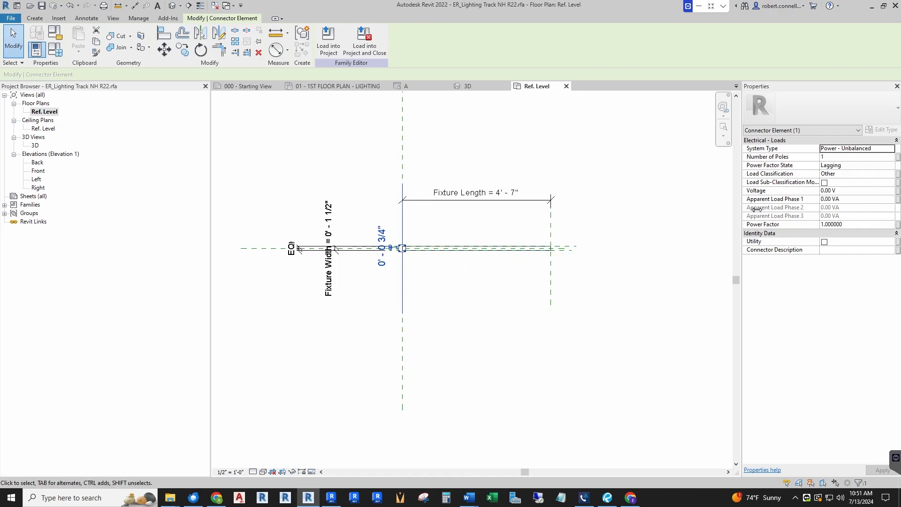
{"action": "left_click", "coordinate": [893, 150]}
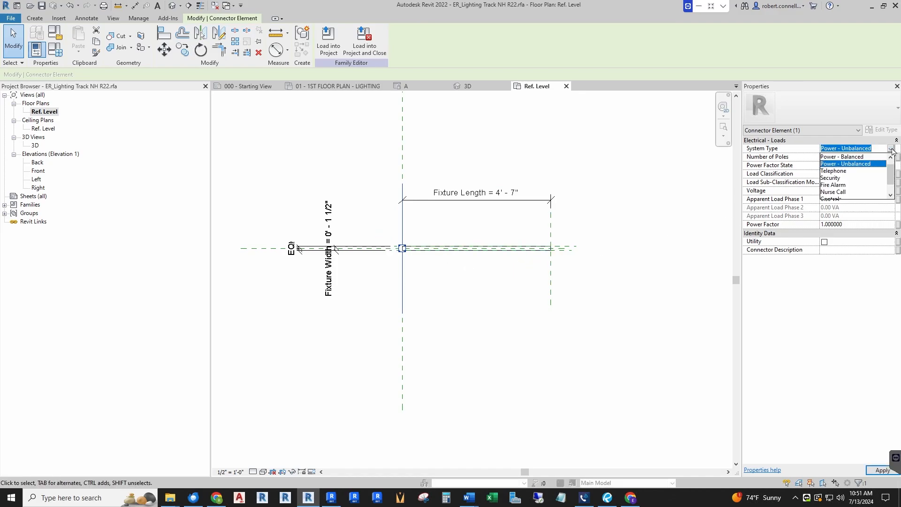
{"action": "left_click", "coordinate": [853, 157]}
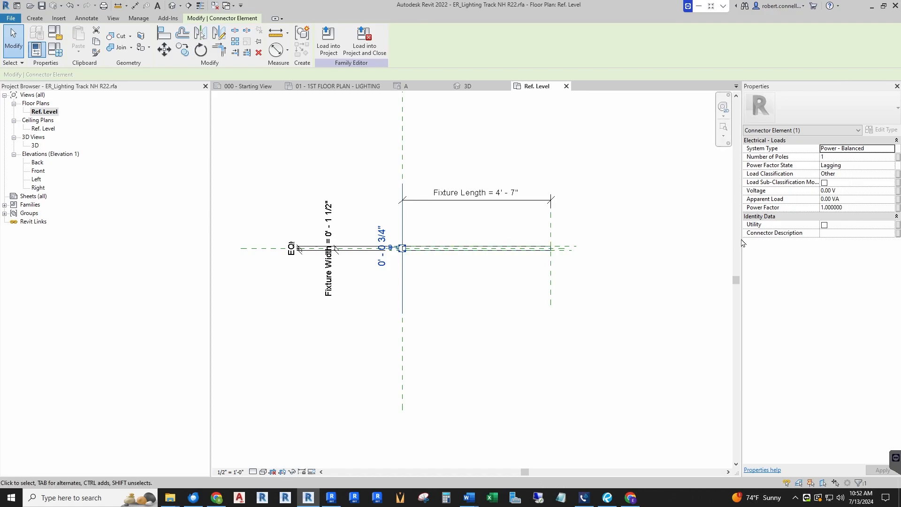
{"action": "left_click", "coordinate": [850, 191]}
{"action": "type", "text": "120"}
{"action": "key", "text": "Return"}
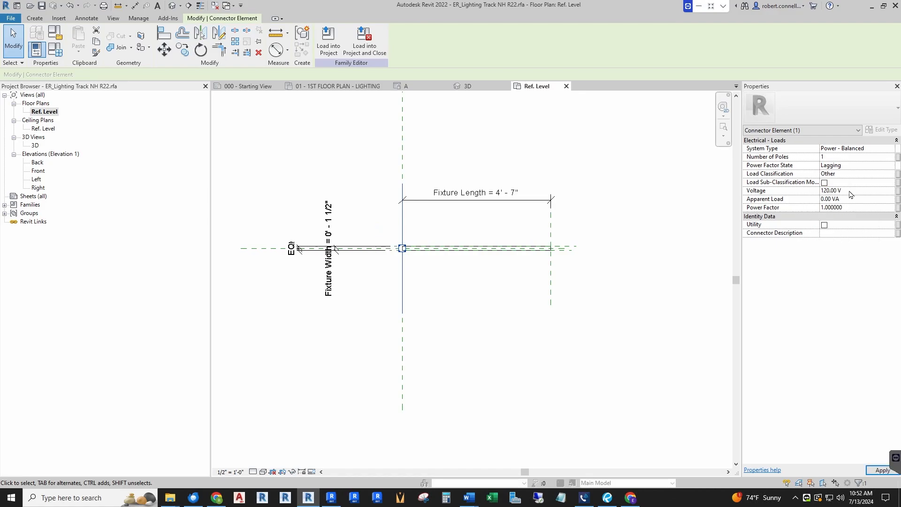
Associate the connector's voltage with a new type parameter, Fixture Voltage, grouped under Electrical, and check it in the family types
{"action": "left_click", "coordinate": [898, 191]}
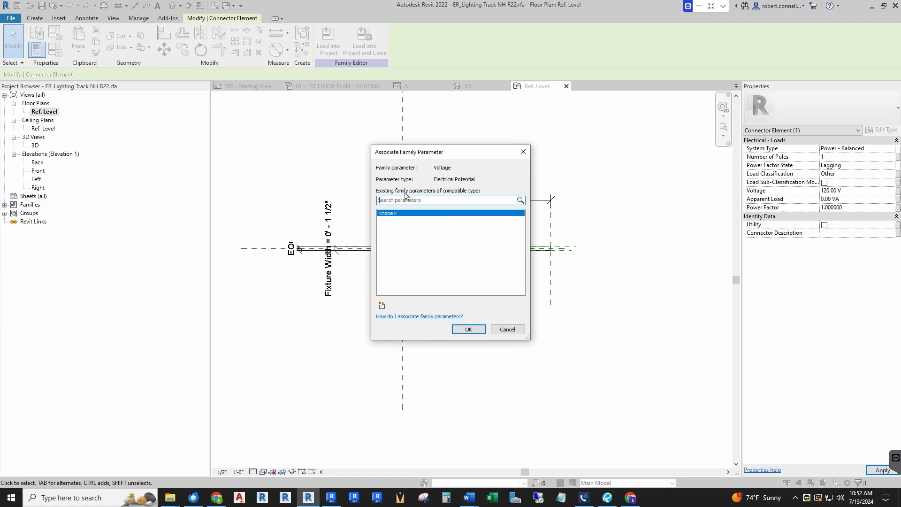
{"action": "left_click", "coordinate": [382, 305]}
{"action": "type", "text": "Fixture Voltage"}
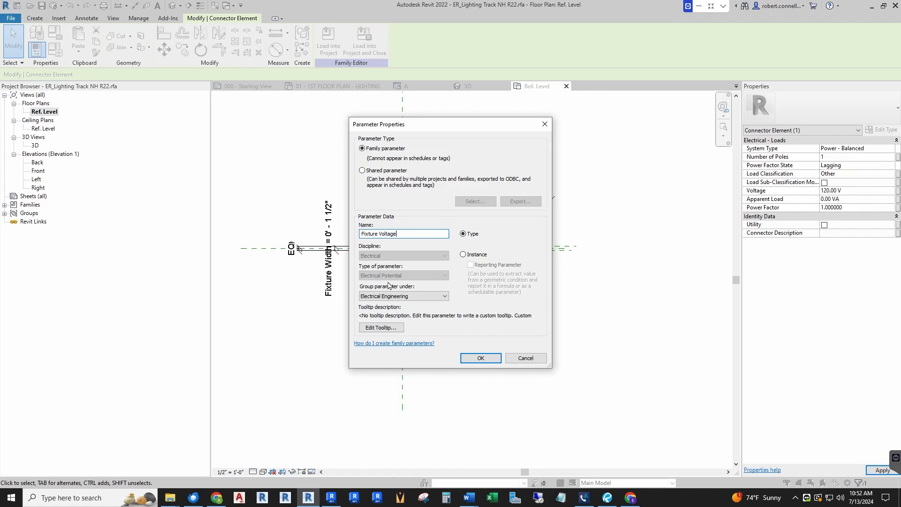
{"action": "left_click", "coordinate": [402, 296]}
{"action": "scroll", "coordinate": [403, 338], "scroll_direction": "up", "scroll_amount": 2}
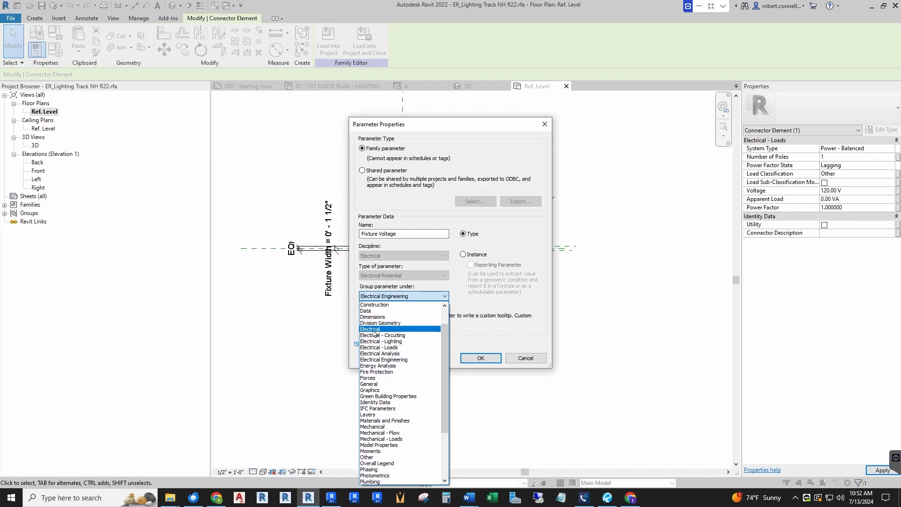
{"action": "left_click", "coordinate": [394, 315]}
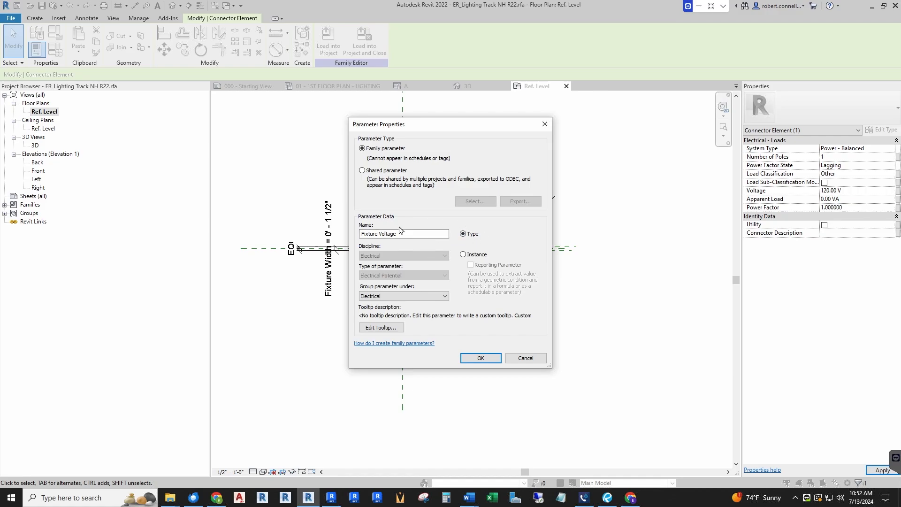
{"action": "left_click", "coordinate": [468, 360]}
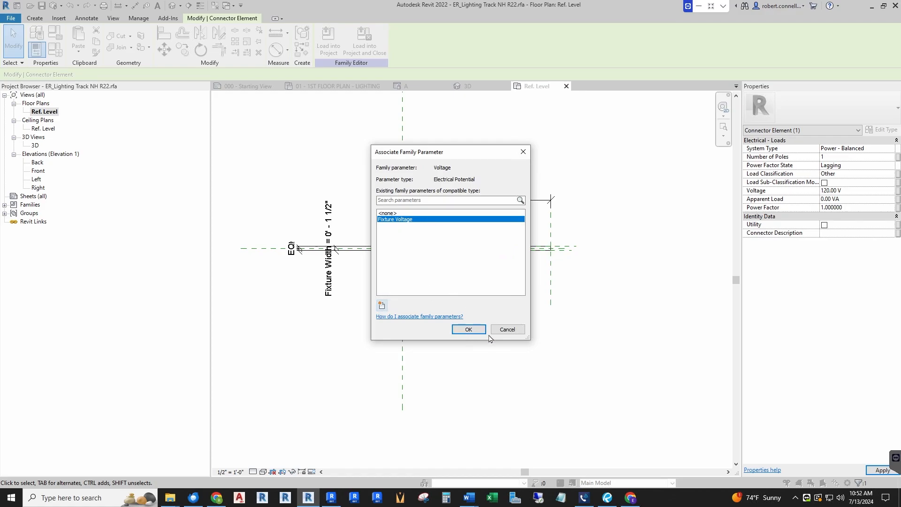
{"action": "left_click", "coordinate": [468, 331]}
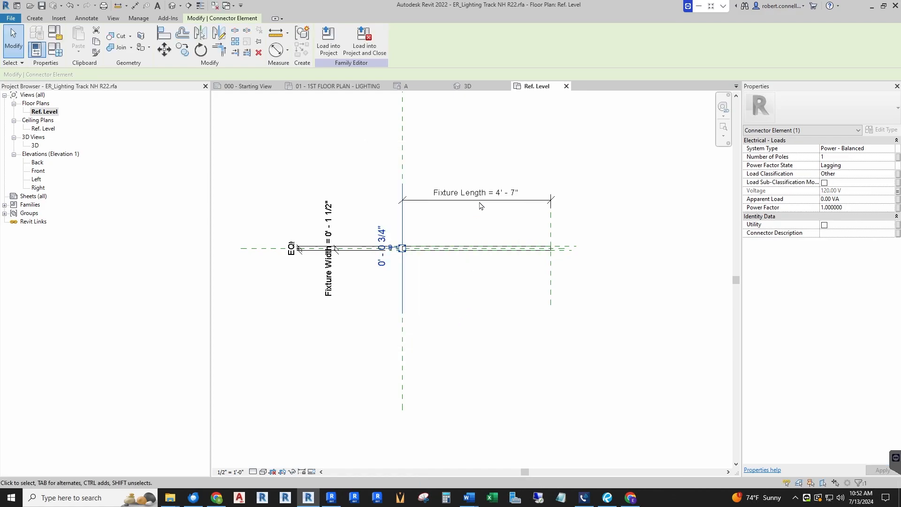
{"action": "left_click", "coordinate": [457, 148]}
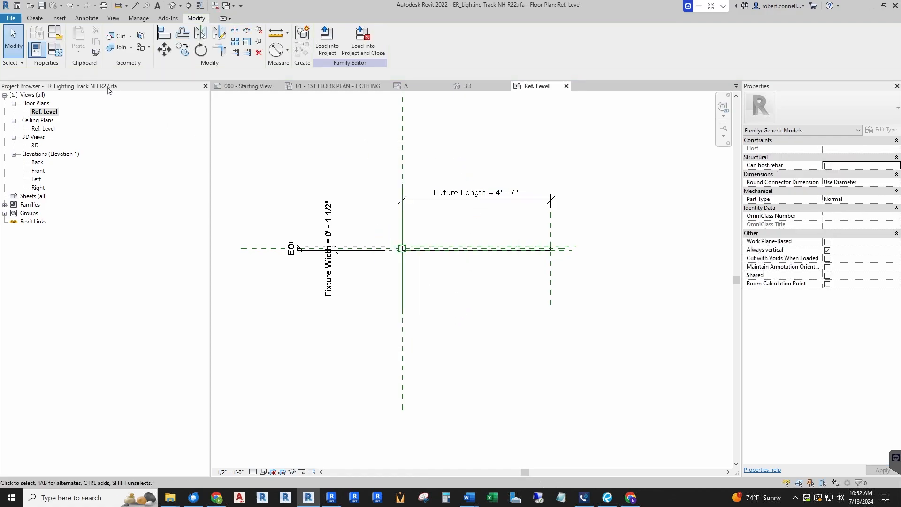
{"action": "left_click", "coordinate": [57, 55]}
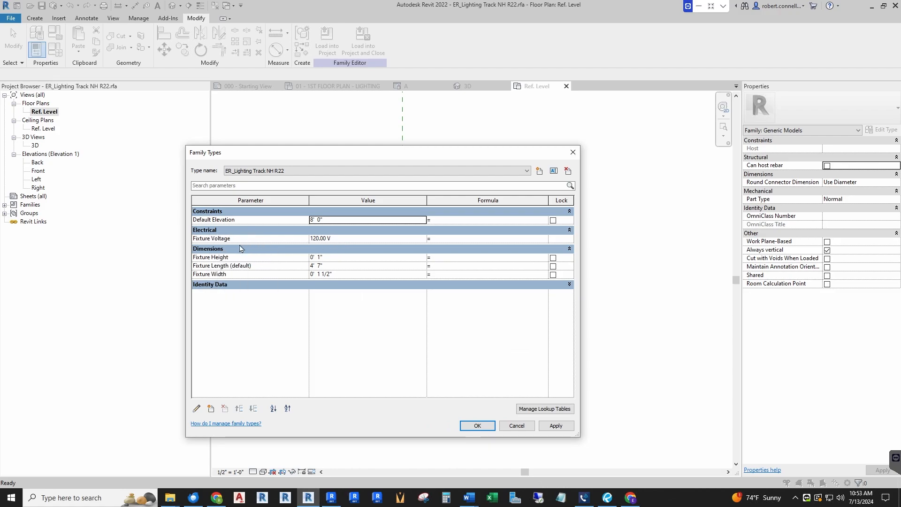
{"action": "left_click", "coordinate": [478, 426]}
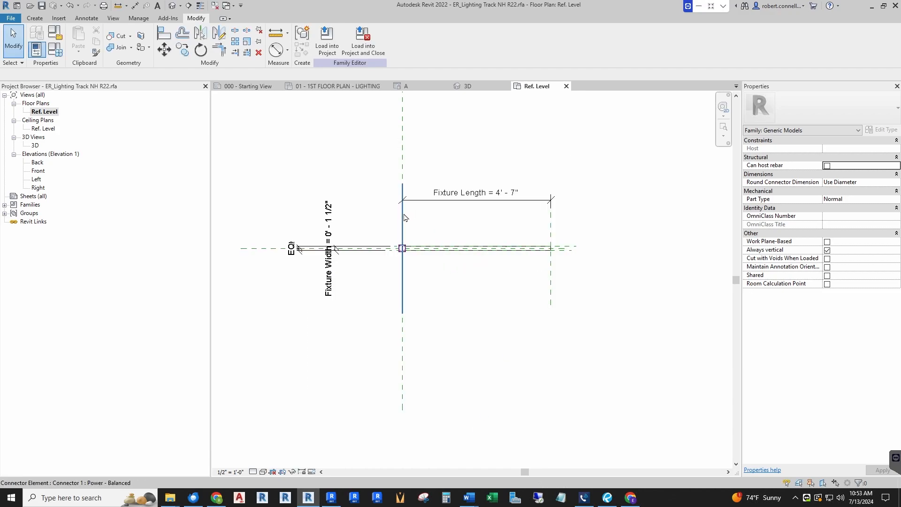
Associate the connector's number of poles with a new type parameter, Fixture Poles, grouped under Electrical, and check it in the family types
{"action": "left_click", "coordinate": [403, 249]}
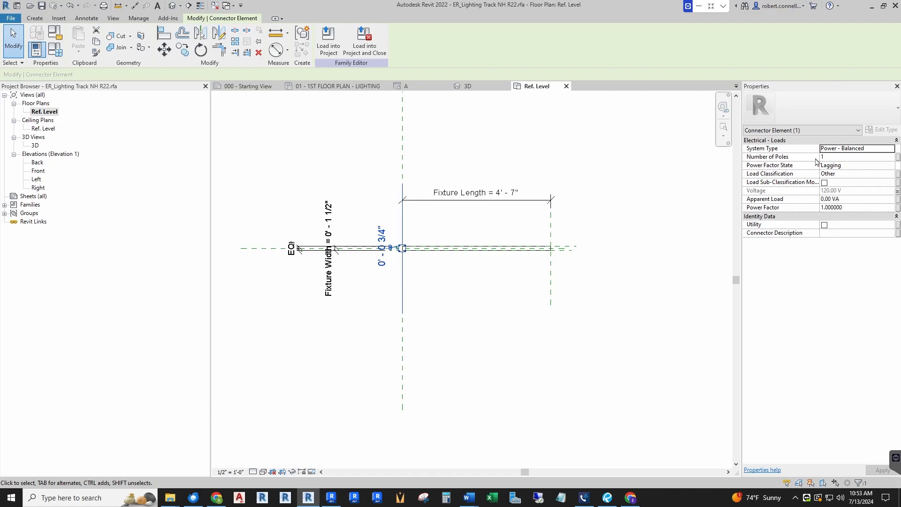
{"action": "left_click", "coordinate": [898, 157]}
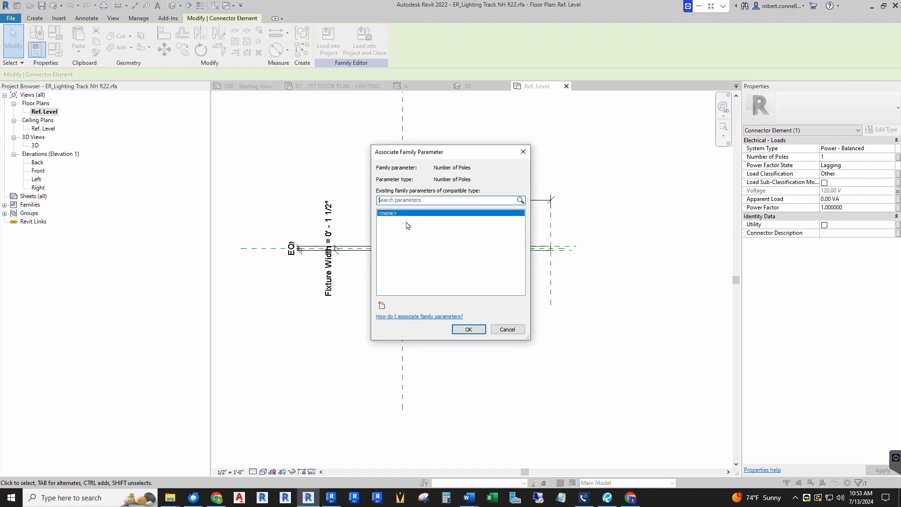
{"action": "left_click", "coordinate": [382, 306]}
{"action": "type", "text": "Fixture Poles"}
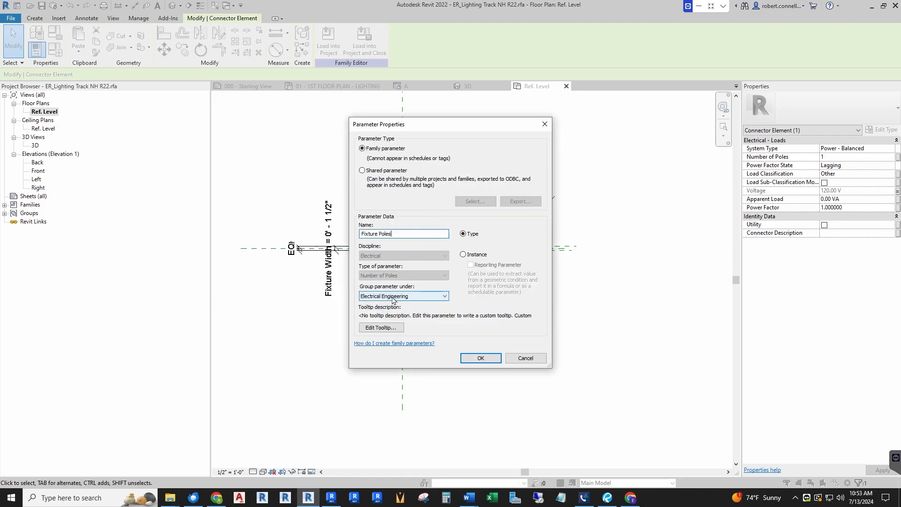
{"action": "left_click", "coordinate": [445, 299]}
{"action": "scroll", "coordinate": [380, 326], "scroll_direction": "up", "scroll_amount": 3}
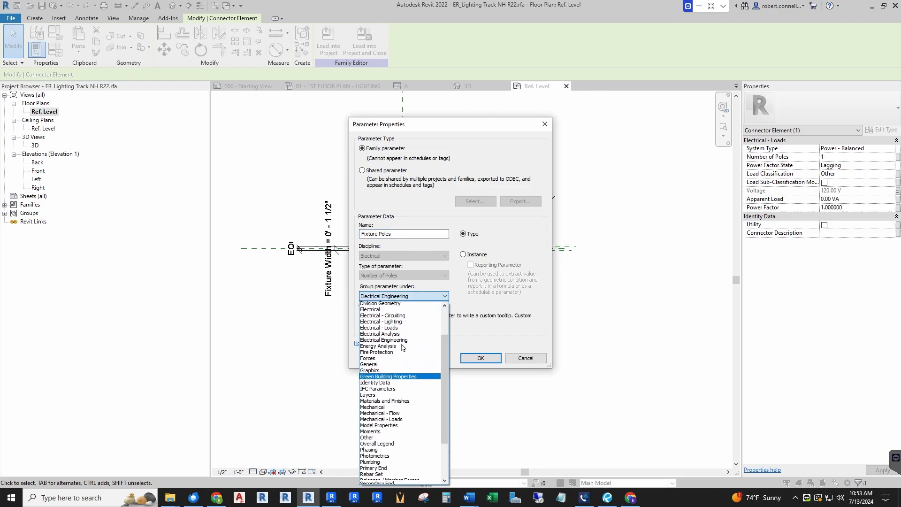
{"action": "left_click", "coordinate": [381, 312]}
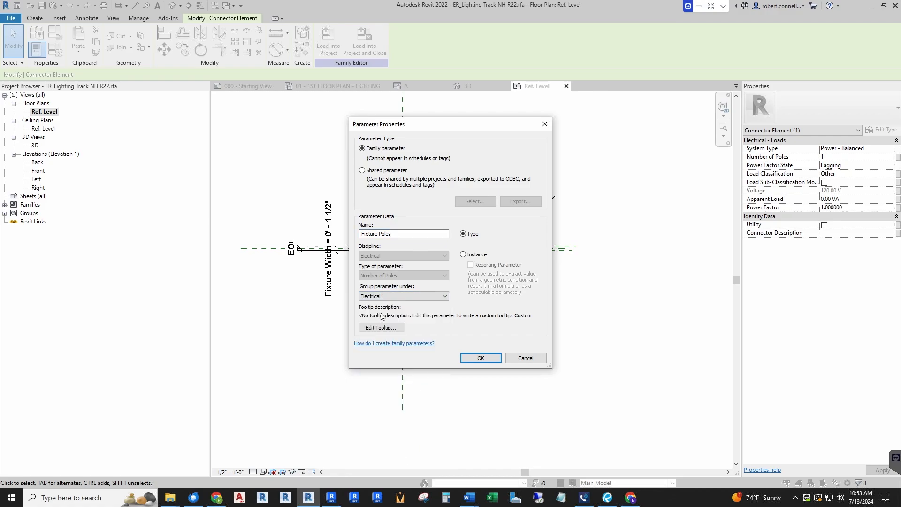
{"action": "left_click", "coordinate": [473, 360]}
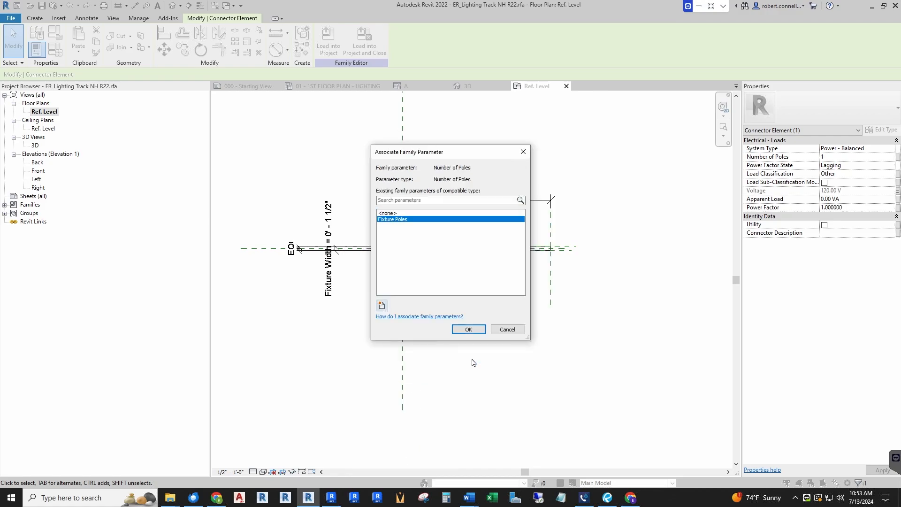
{"action": "left_click", "coordinate": [469, 330]}
{"action": "left_click", "coordinate": [56, 50]}
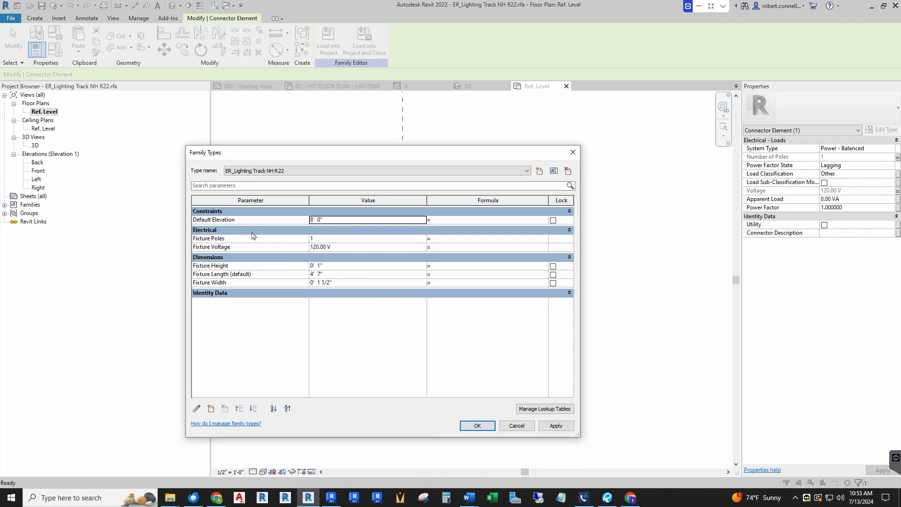
{"action": "left_click", "coordinate": [476, 425]}
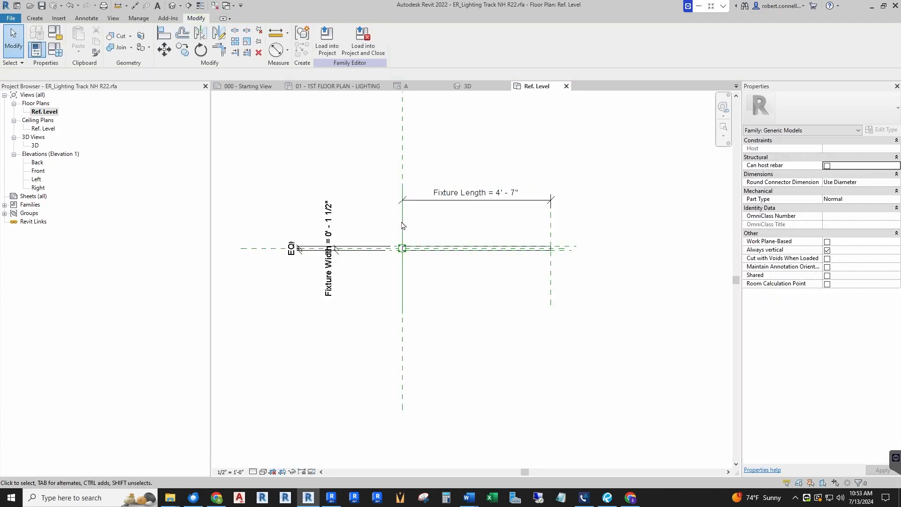
Associate the end connector's load classification with a new type parameter, Load Classification, grouped under Electrical
{"action": "left_click", "coordinate": [402, 248]}
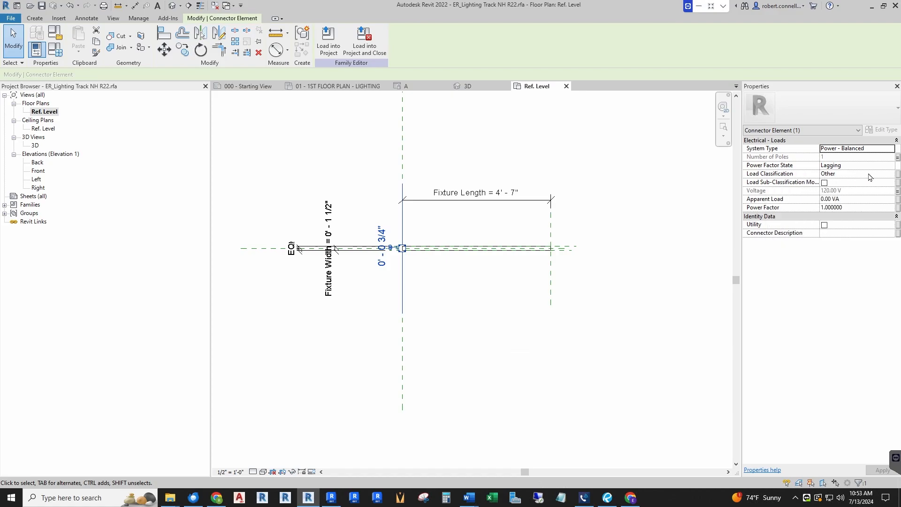
{"action": "left_click", "coordinate": [898, 175]}
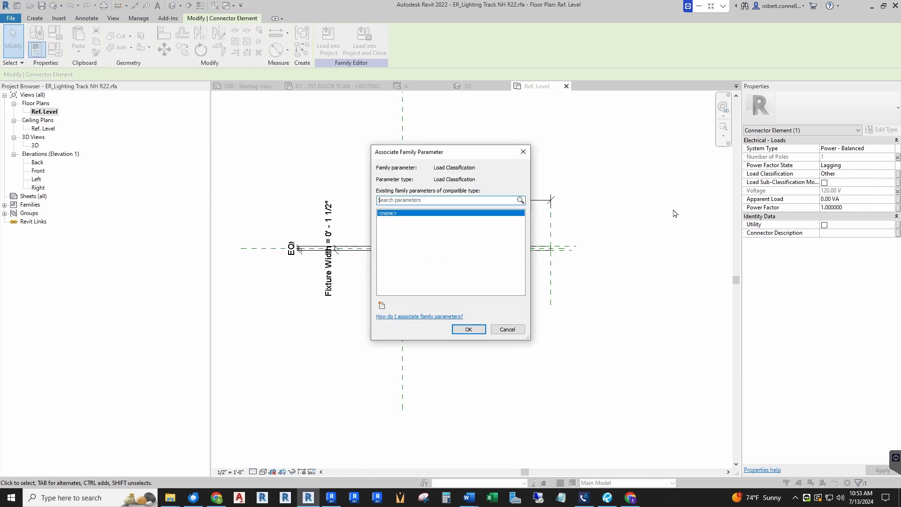
{"action": "left_click", "coordinate": [382, 306]}
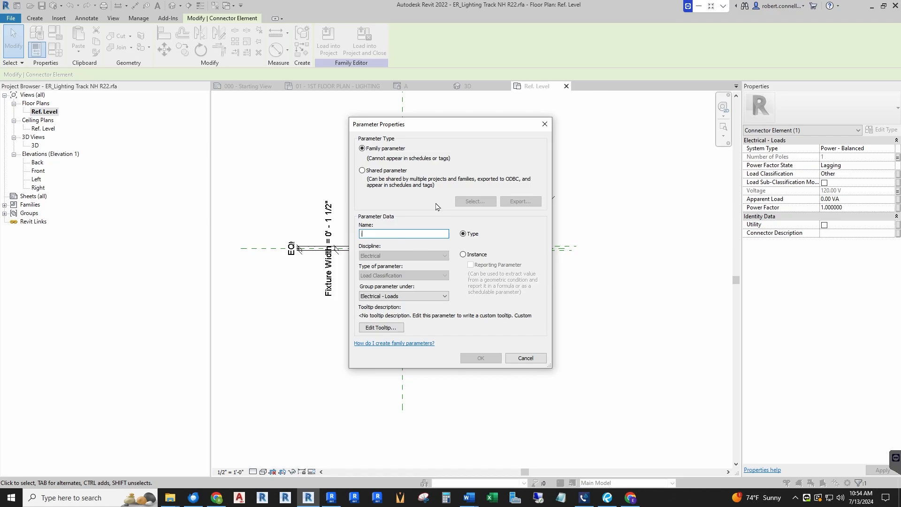
{"action": "type", "text": "Load Classification"}
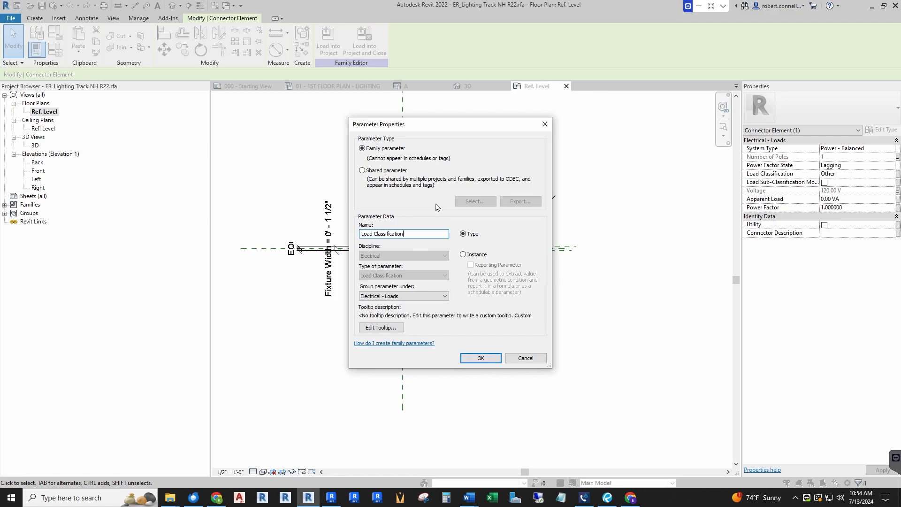
{"action": "left_click", "coordinate": [407, 297]}
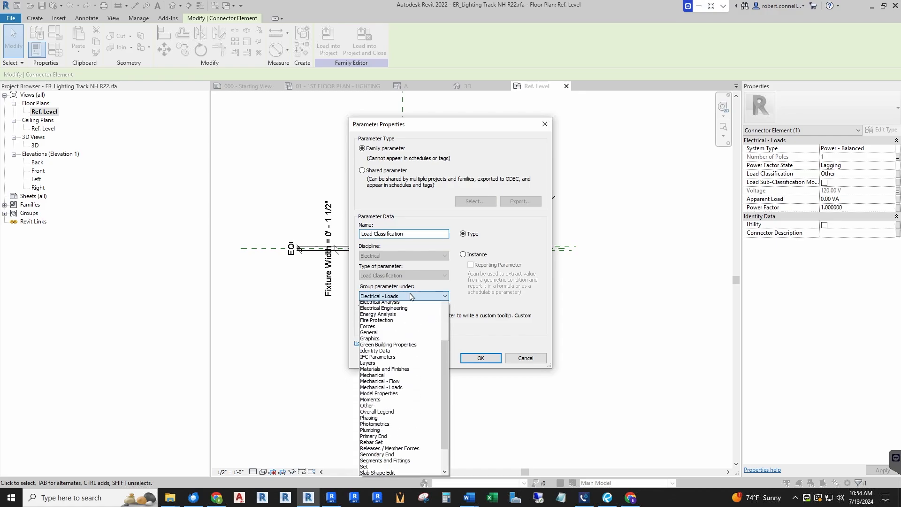
{"action": "scroll", "coordinate": [400, 329], "scroll_direction": "up", "scroll_amount": 3}
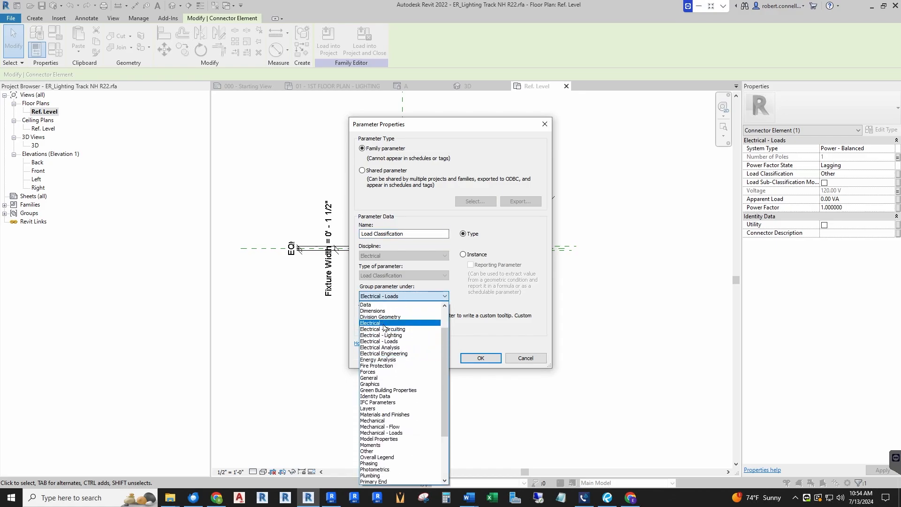
{"action": "left_click", "coordinate": [397, 329]}
{"action": "left_click", "coordinate": [480, 359]}
{"action": "left_click", "coordinate": [480, 333]}
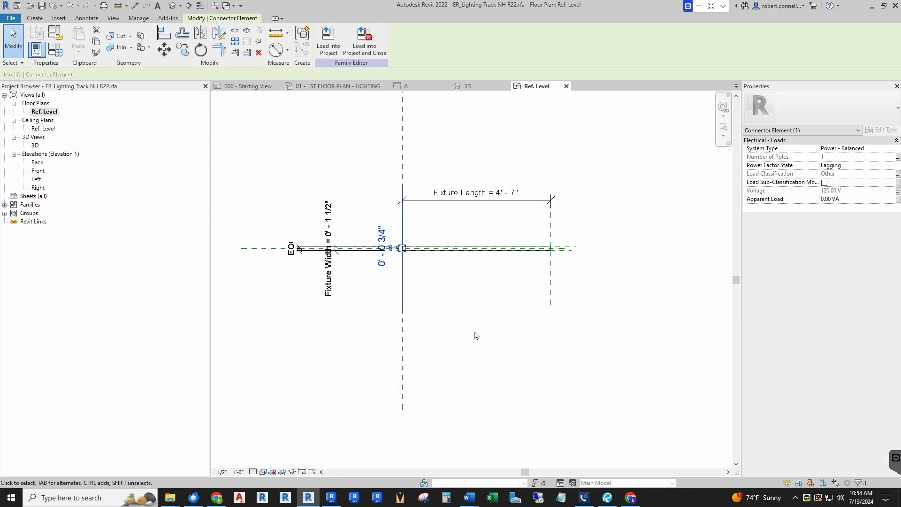
{"action": "left_click", "coordinate": [438, 319]}
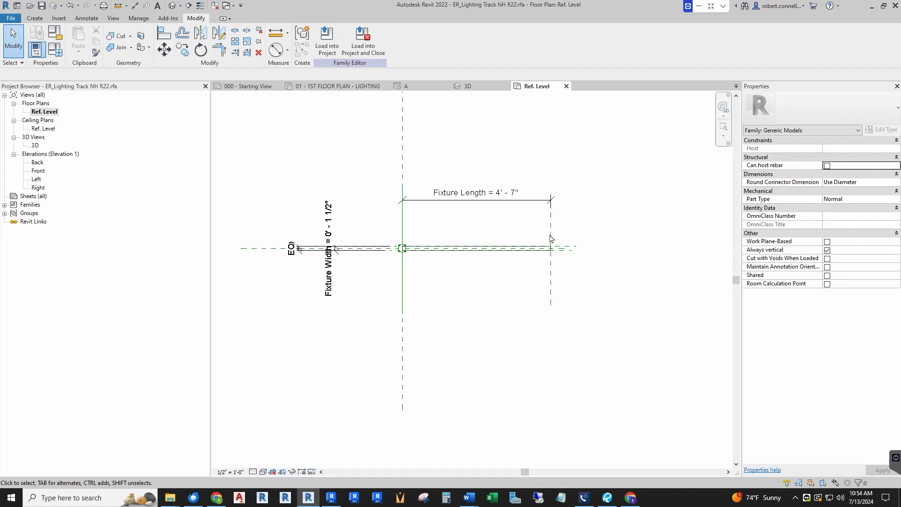
Associate the end connector's apparent load with a new instance parameter, Instance Load, grouped under Electrical
{"action": "left_click", "coordinate": [402, 248]}
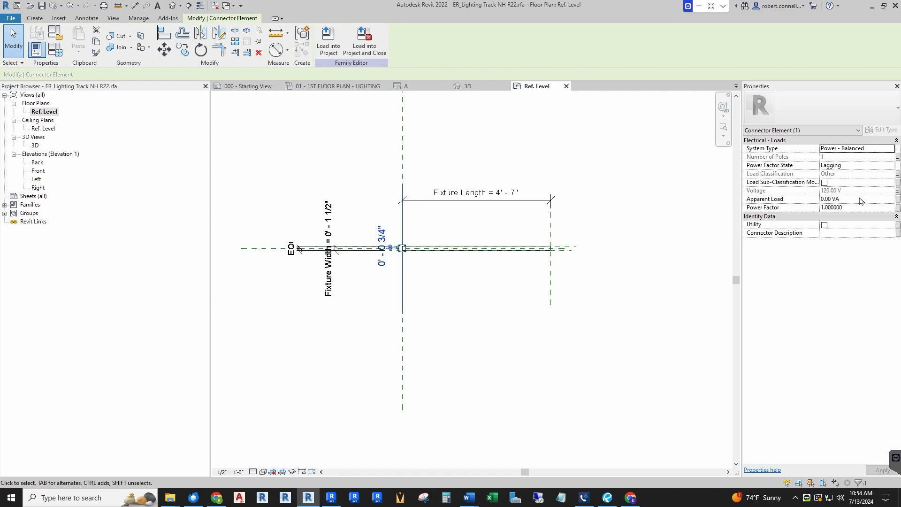
{"action": "key", "text": "Escape"}
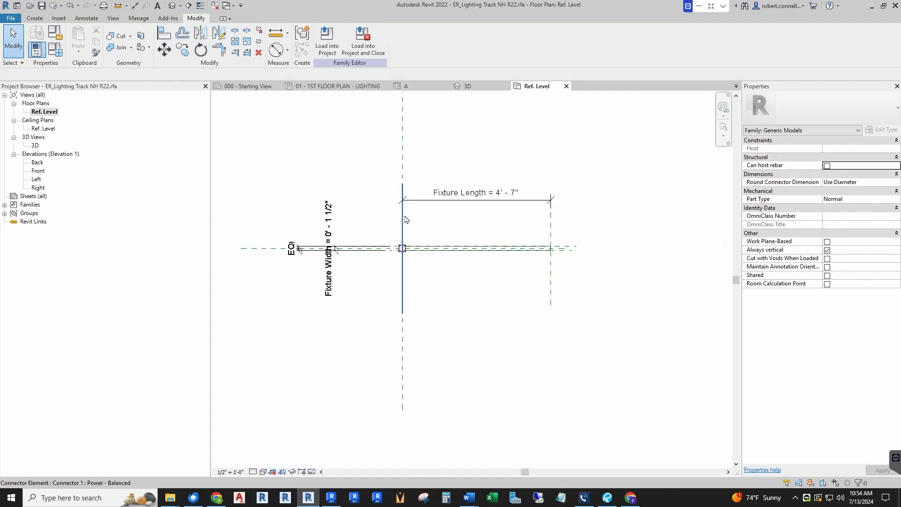
{"action": "left_click", "coordinate": [403, 248]}
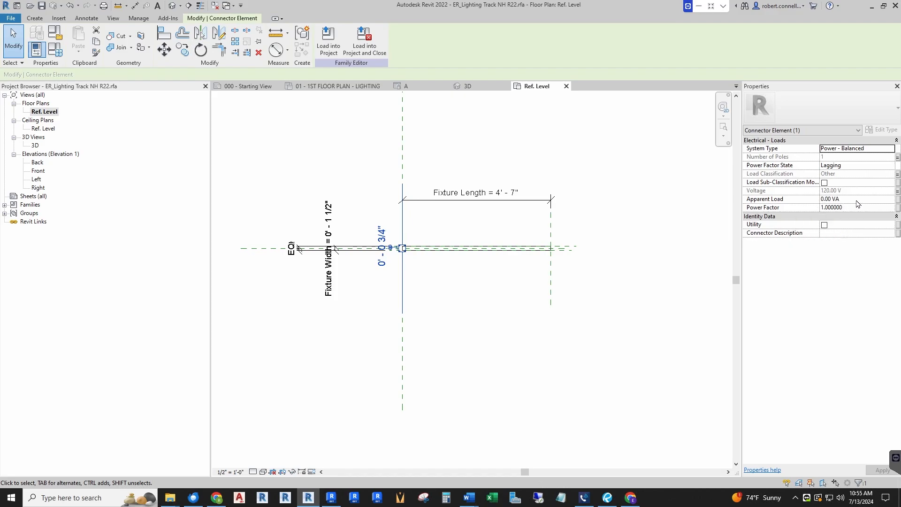
{"action": "left_click", "coordinate": [899, 200]}
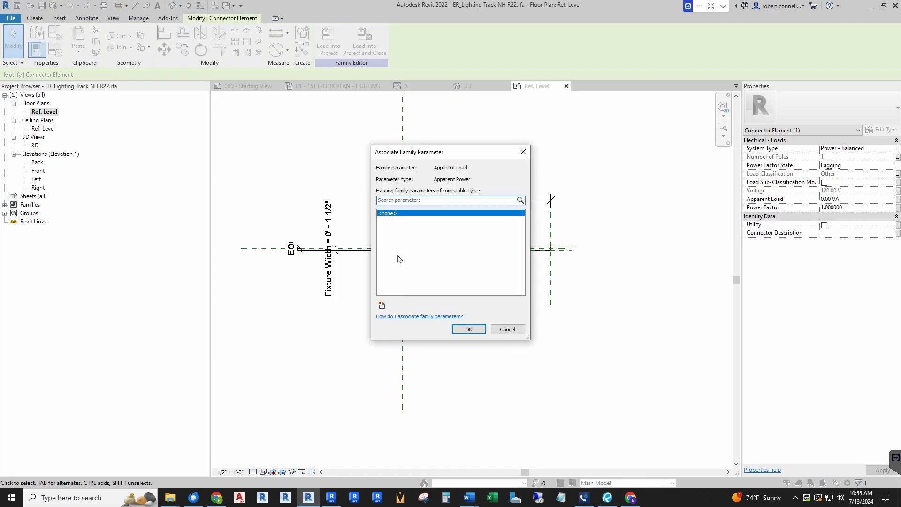
{"action": "left_click", "coordinate": [381, 306]}
{"action": "type", "text": "Instance Load"}
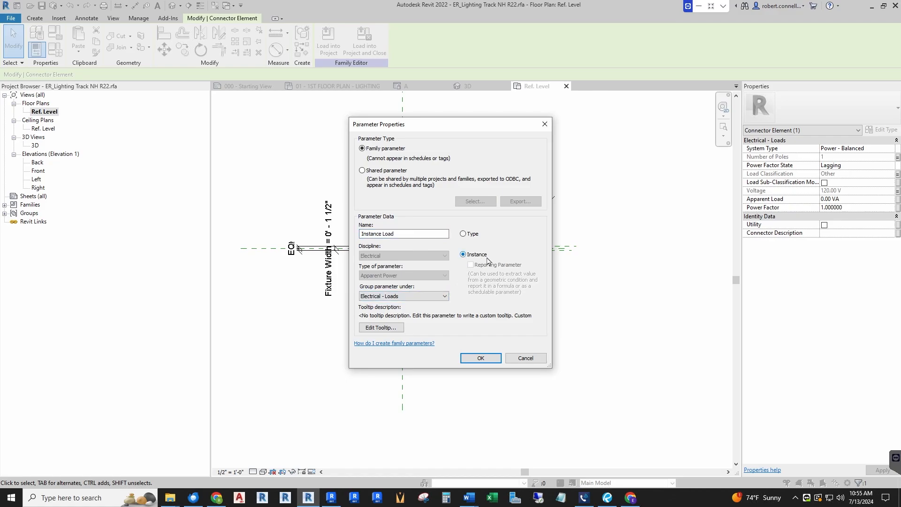
{"action": "left_click", "coordinate": [441, 297]}
{"action": "scroll", "coordinate": [389, 357], "scroll_direction": "up", "scroll_amount": 2}
{"action": "left_click", "coordinate": [382, 324]}
{"action": "left_click", "coordinate": [476, 359]}
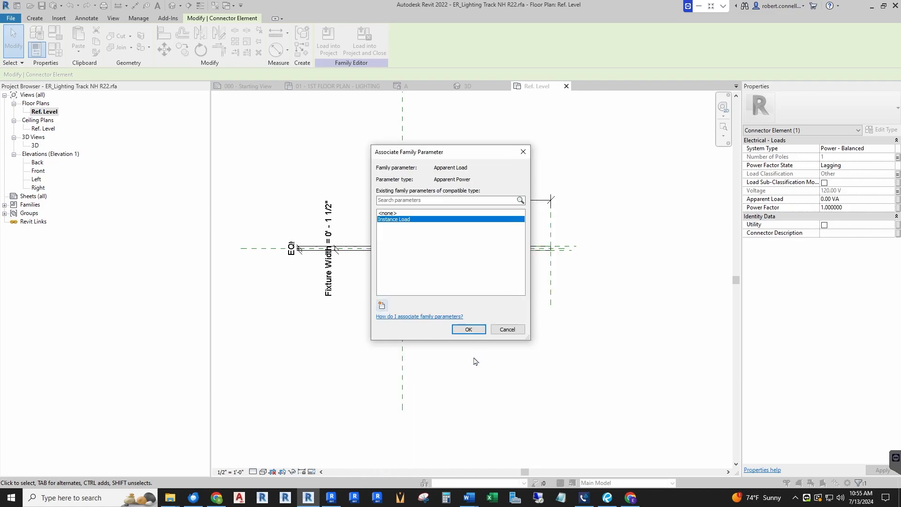
{"action": "left_click", "coordinate": [469, 330]}
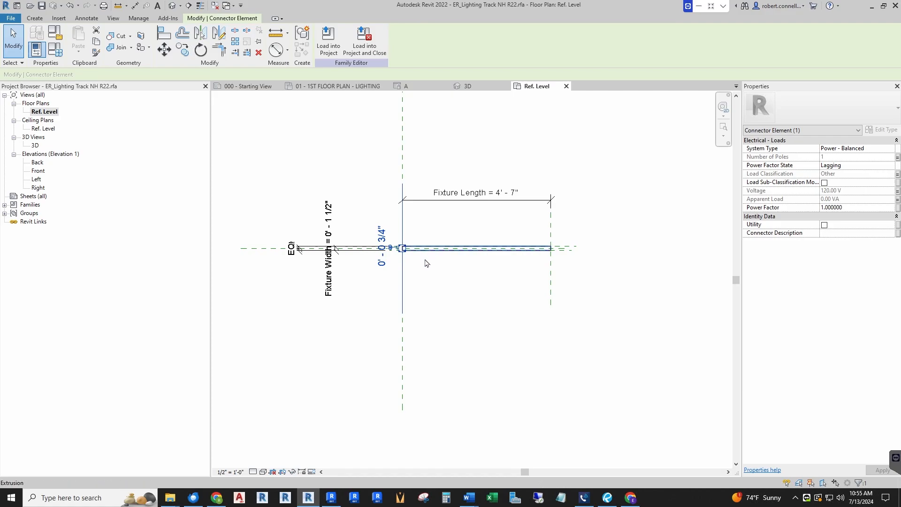
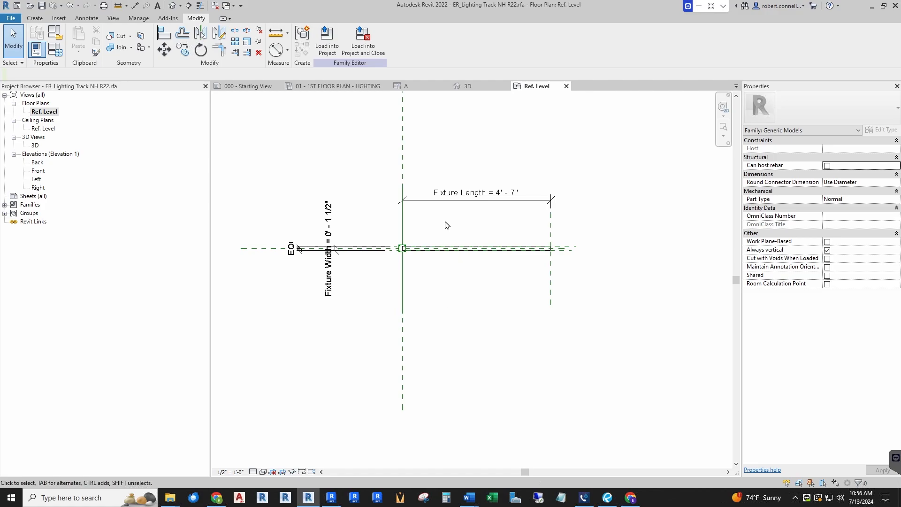
Add a Load per Foot family type parameter with Electrical discipline and Power per Length type, grouped under Electrical
{"action": "left_click", "coordinate": [55, 49]}
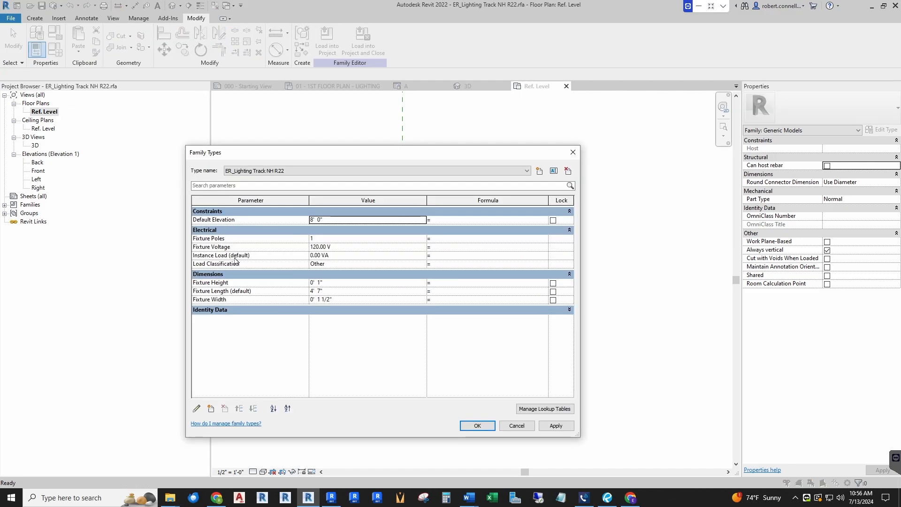
{"action": "left_click", "coordinate": [210, 410]}
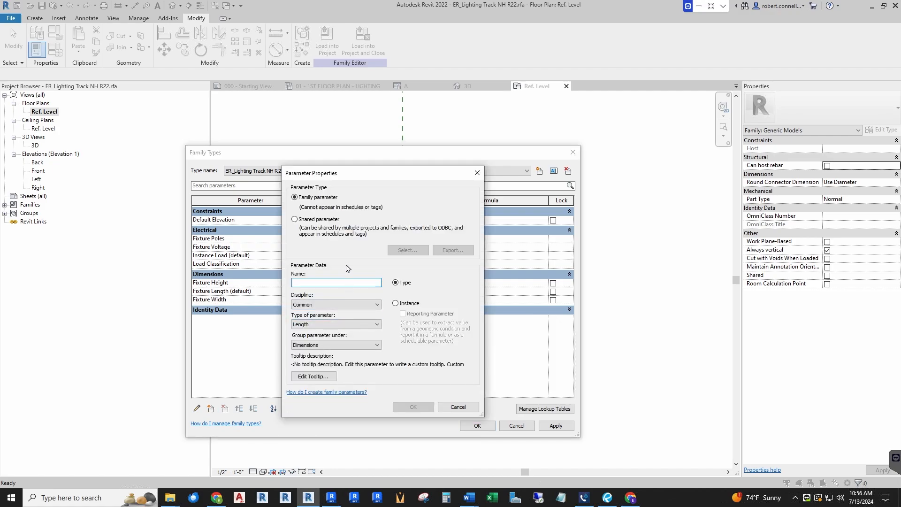
{"action": "type", "text": "Load per Foot"}
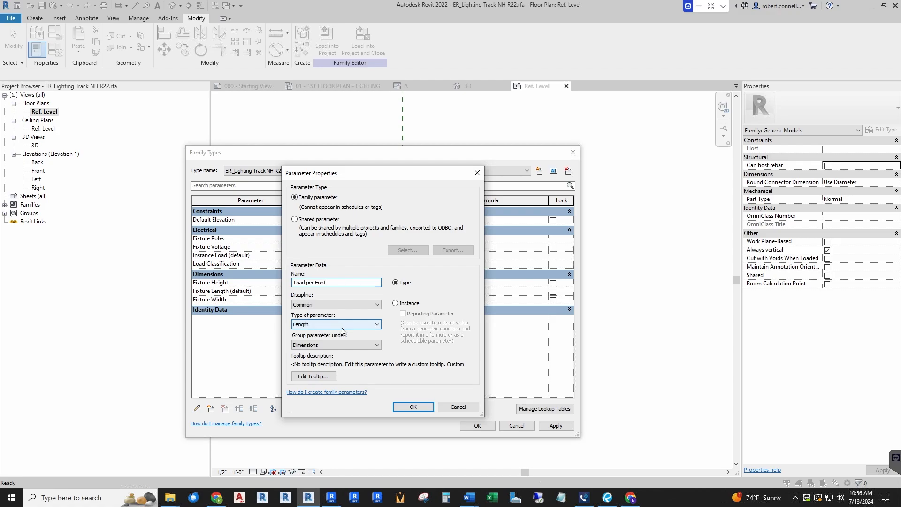
{"action": "left_click", "coordinate": [378, 305]}
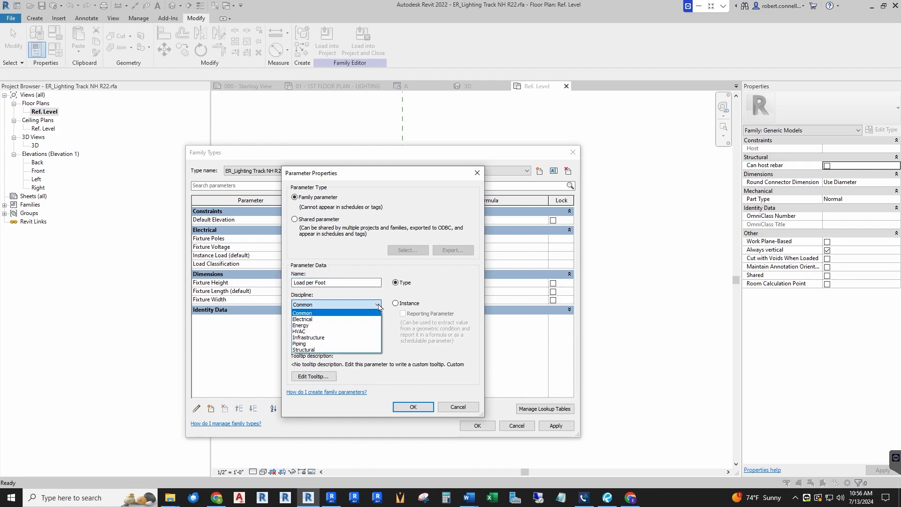
{"action": "left_click", "coordinate": [322, 319]}
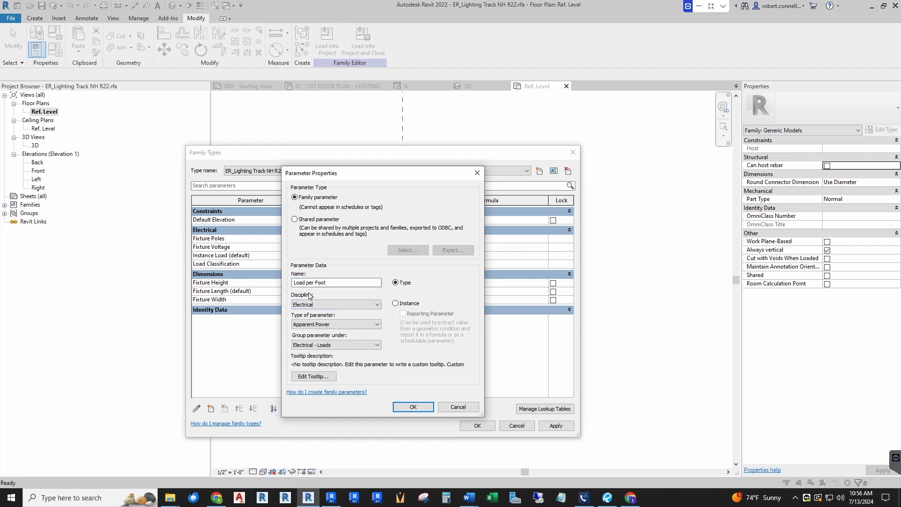
{"action": "left_click", "coordinate": [378, 324]}
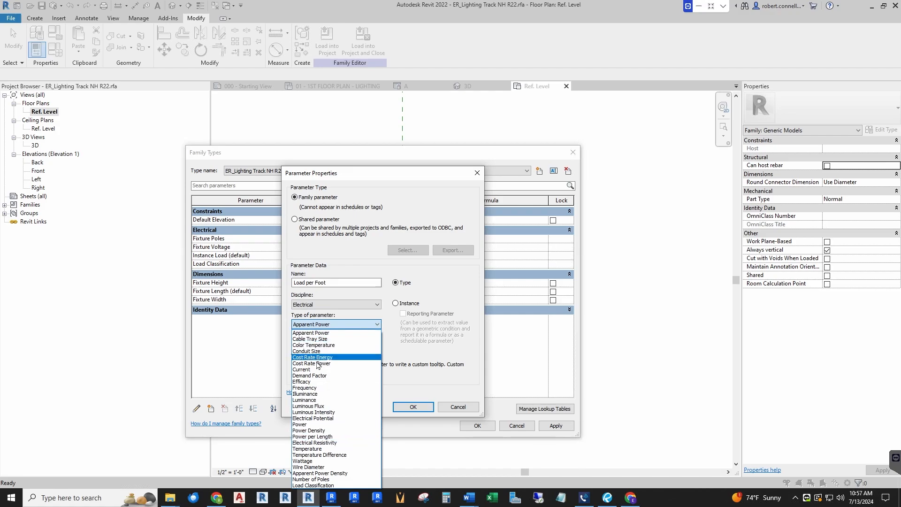
{"action": "left_click", "coordinate": [321, 437]}
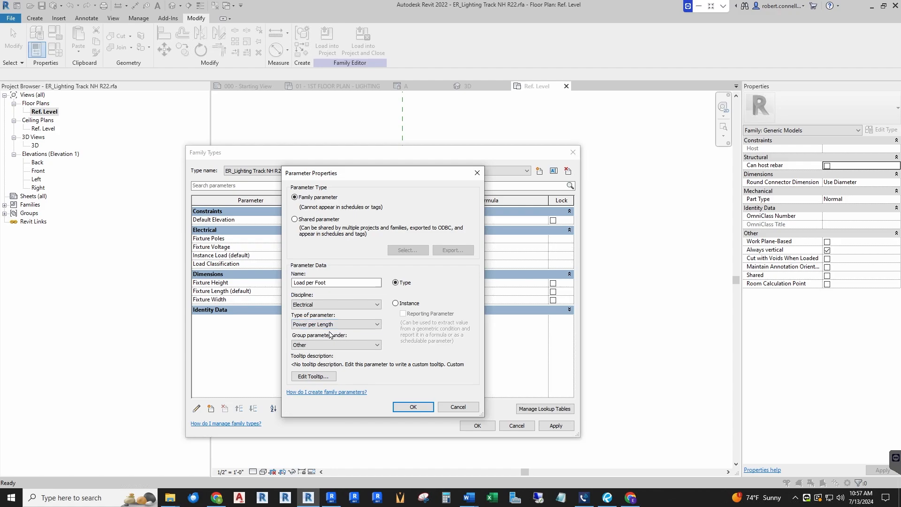
{"action": "left_click", "coordinate": [363, 348]}
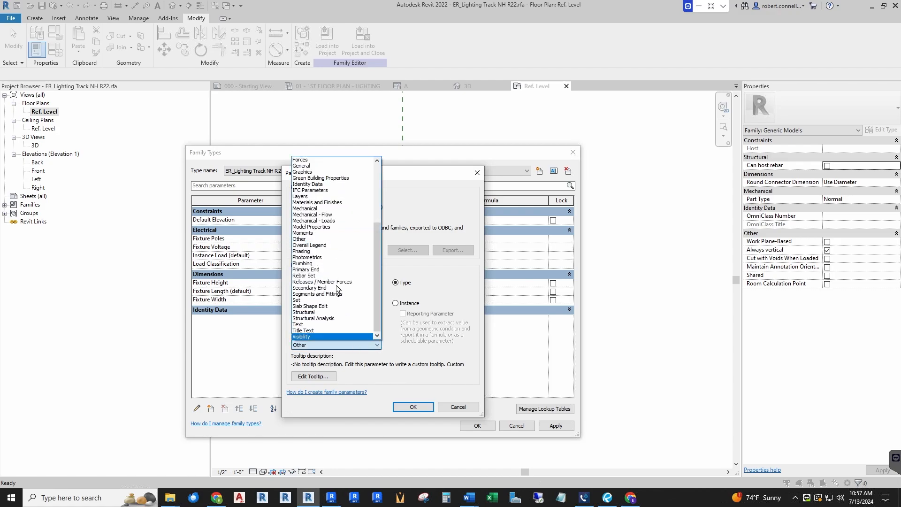
{"action": "scroll", "coordinate": [314, 188], "scroll_direction": "up", "scroll_amount": 4}
{"action": "left_click", "coordinate": [315, 185]}
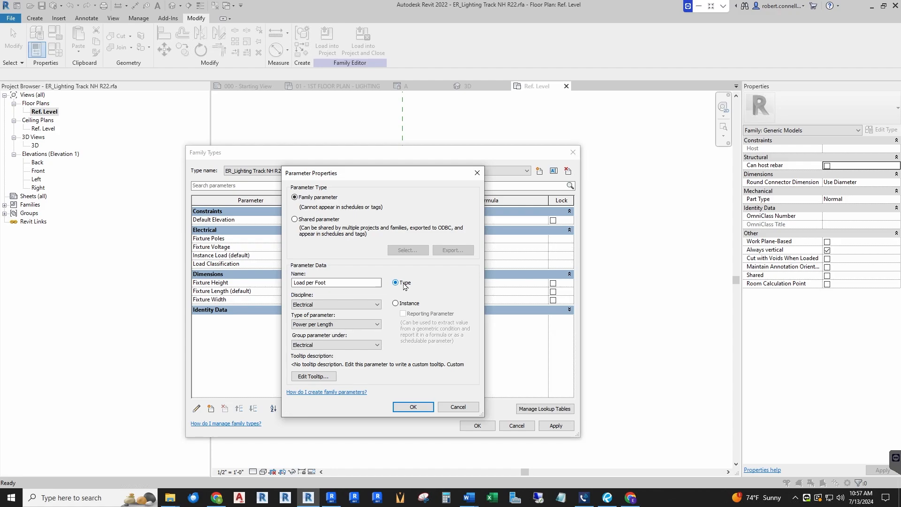
{"action": "left_click", "coordinate": [335, 282]}
{"action": "left_click", "coordinate": [413, 406]}
Set the Load per Foot value to 75 and accept the family types
{"action": "left_click", "coordinate": [344, 272]}
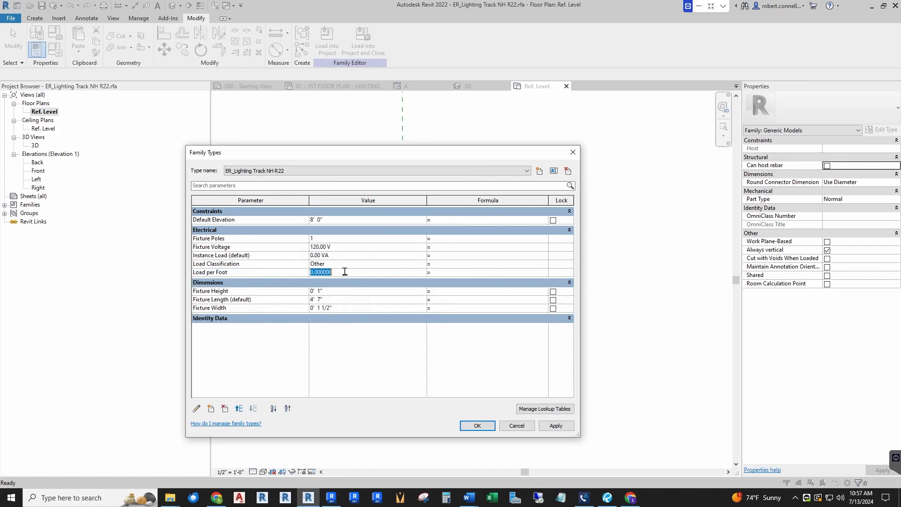
{"action": "type", "text": "7"}
{"action": "key", "text": "Tab"}
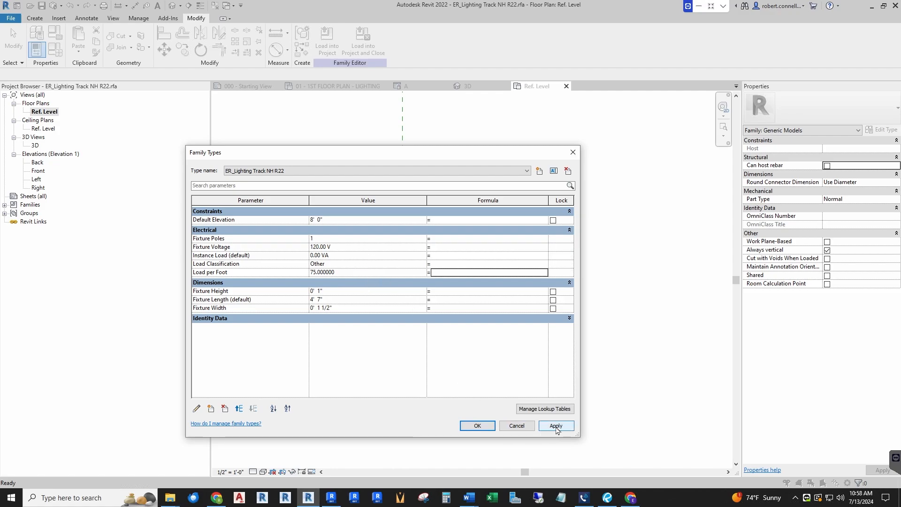
{"action": "left_click", "coordinate": [478, 426]}
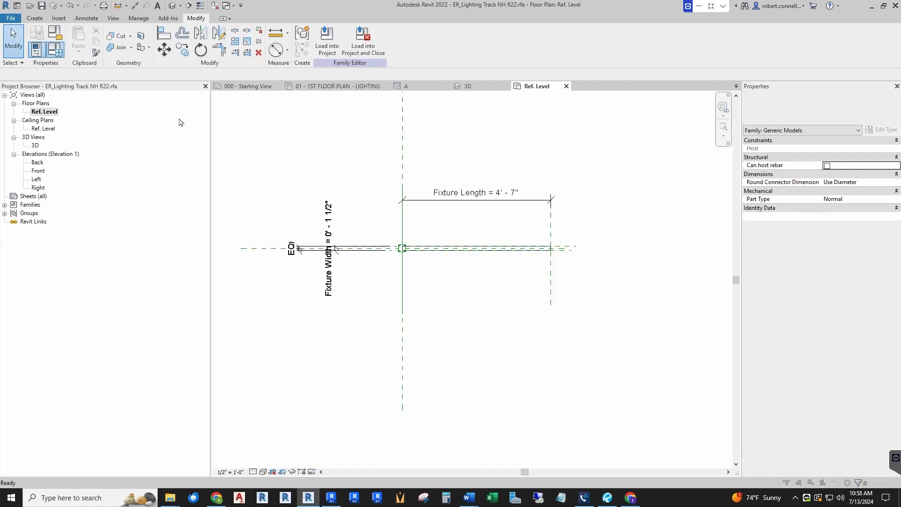
Give the Instance Load parameter the formula Load per Foot * Fixture Length in the family types
{"action": "key", "text": "f"}
{"action": "key", "text": "t"}
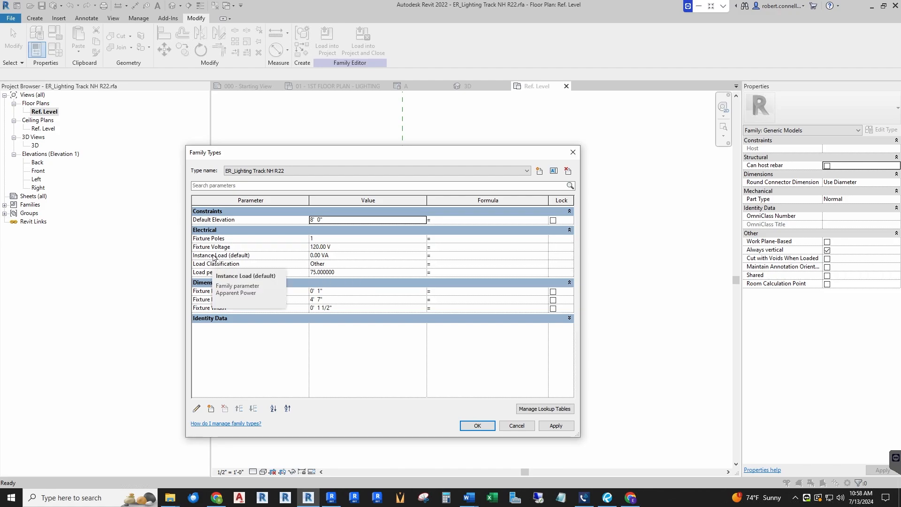
{"action": "left_click", "coordinate": [441, 257]}
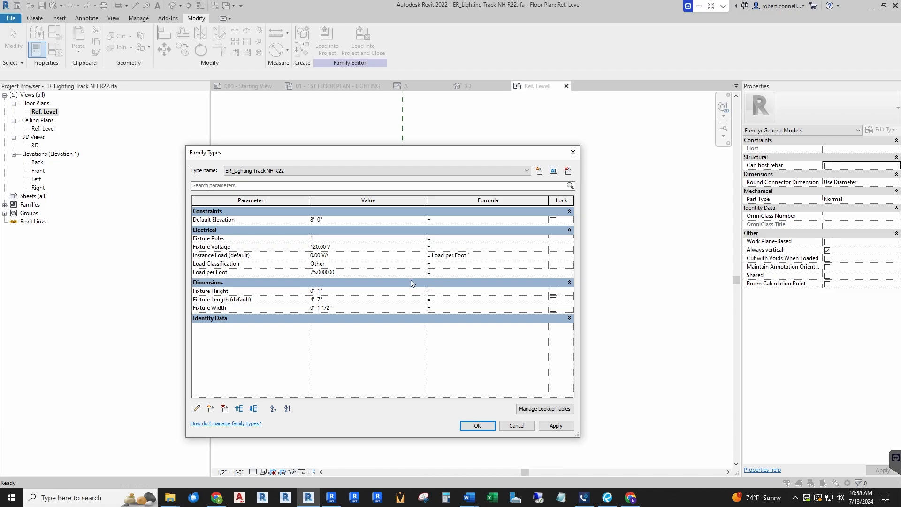
{"action": "left_click", "coordinate": [530, 252]}
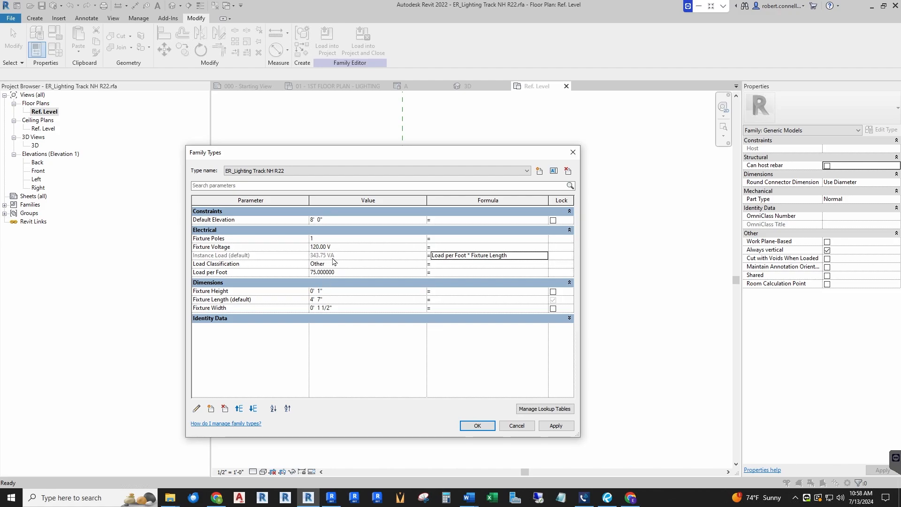
{"action": "left_click", "coordinate": [477, 426]}
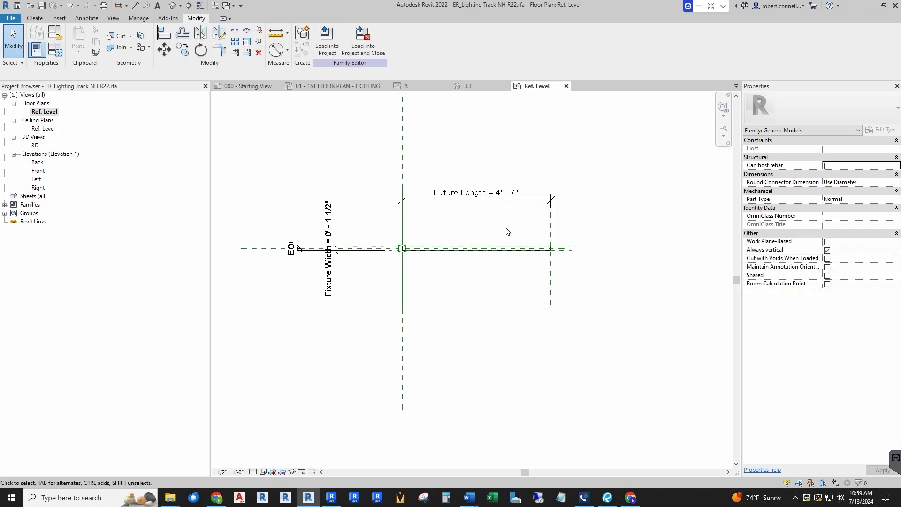
Save the family over its existing file, load it into the project and close it, overwriting the existing version
{"action": "left_click", "coordinate": [364, 44]}
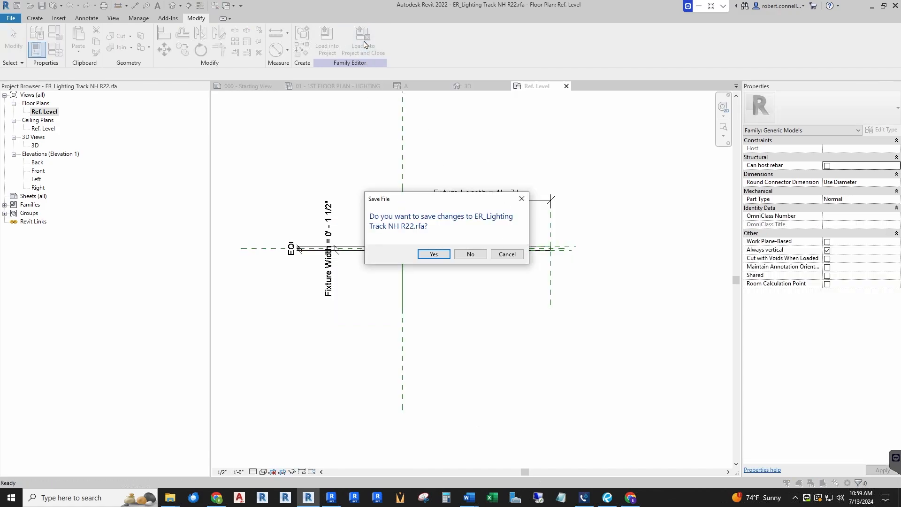
{"action": "left_click", "coordinate": [437, 257]}
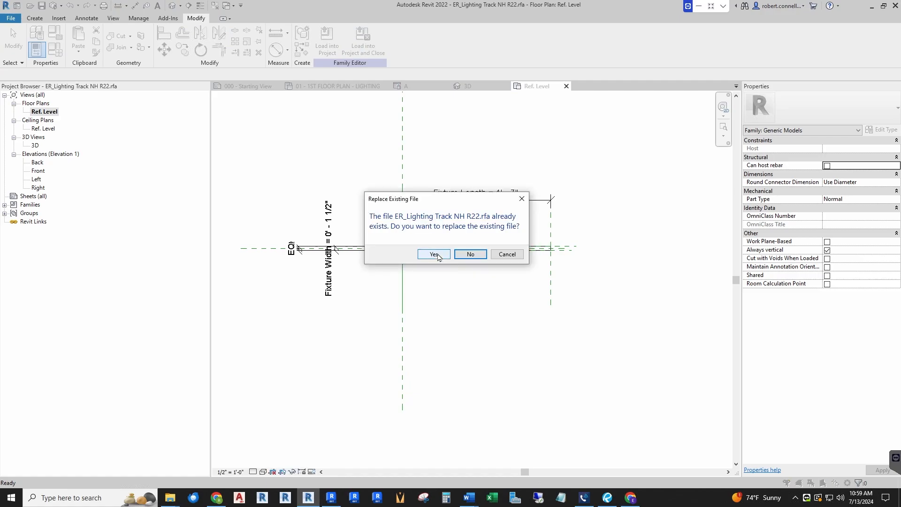
{"action": "left_click", "coordinate": [436, 255]}
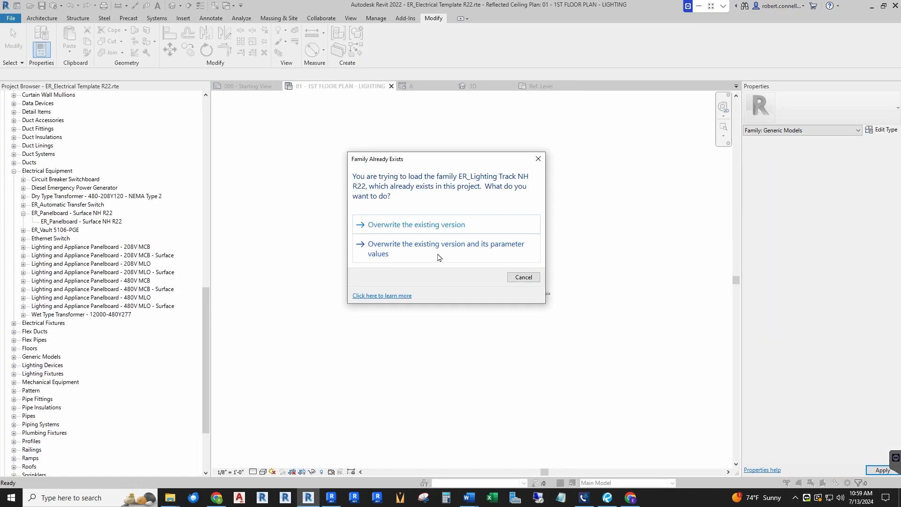
{"action": "left_click", "coordinate": [429, 227]}
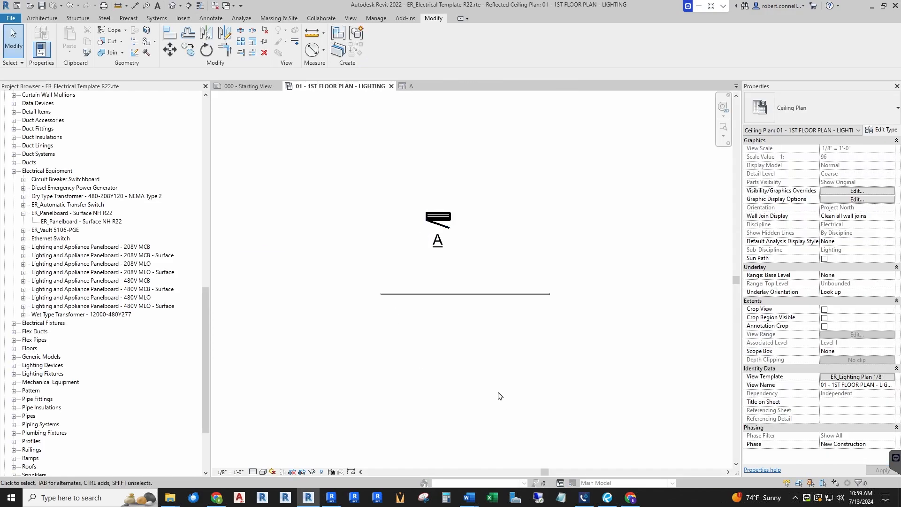
Stretch the lighting track placed in the lighting plan to a length of about 21 feet
{"action": "left_click", "coordinate": [471, 297]}
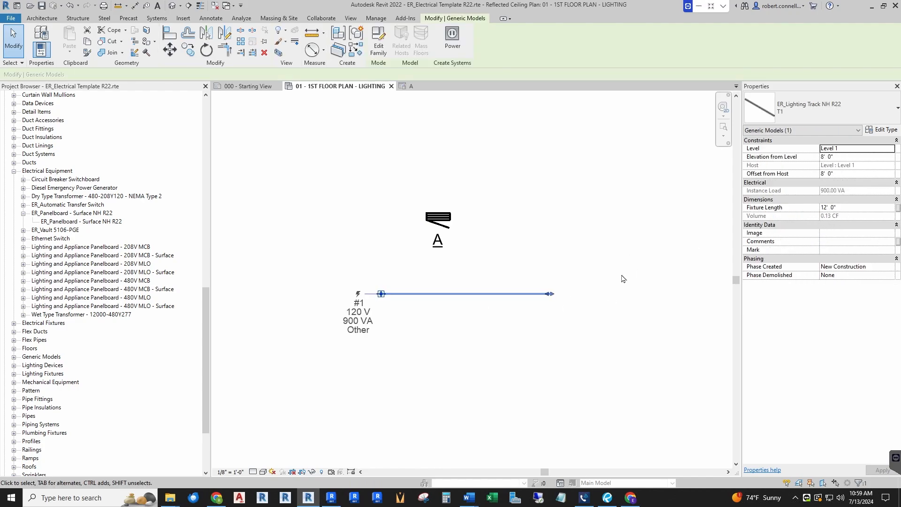
{"action": "left_click_drag", "start_coordinate": [550, 294], "coordinate": [619, 294]}
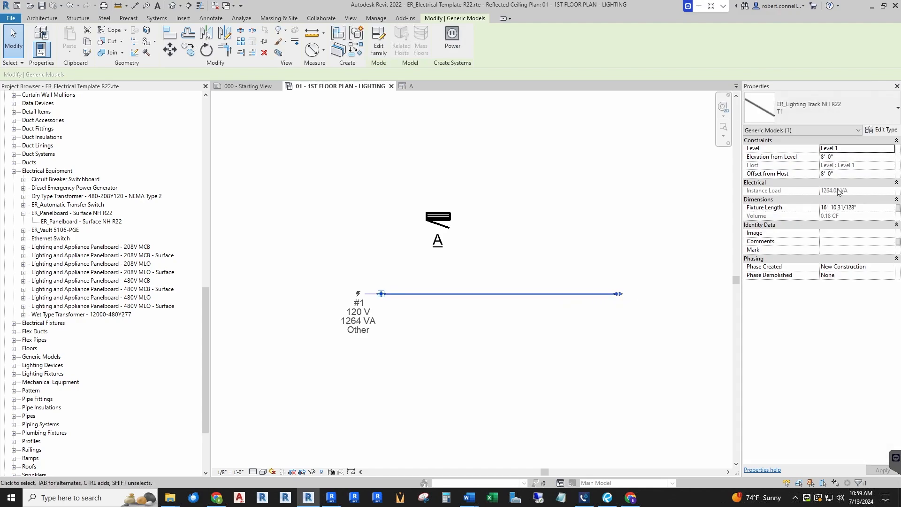
{"action": "left_click_drag", "start_coordinate": [624, 298], "coordinate": [681, 294]}
{"action": "scroll", "coordinate": [361, 303], "scroll_direction": "down", "scroll_amount": 4}
{"action": "scroll", "coordinate": [521, 297], "scroll_direction": "up", "scroll_amount": 1}
{"action": "scroll", "coordinate": [522, 295], "scroll_direction": "up", "scroll_amount": 2}
{"action": "scroll", "coordinate": [583, 289], "scroll_direction": "down", "scroll_amount": 2}
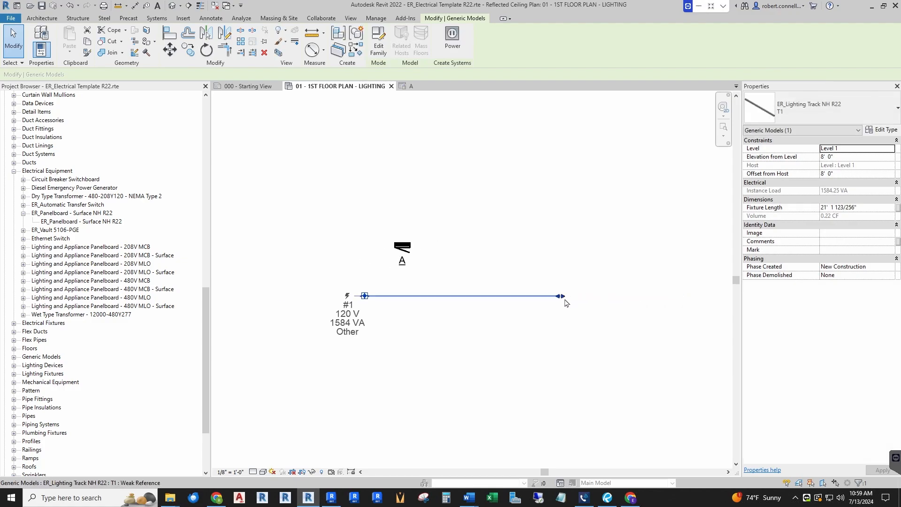
Extend the lighting track's free end further, to a length of about 32 feet
{"action": "left_click_drag", "start_coordinate": [563, 297], "coordinate": [666, 296]}
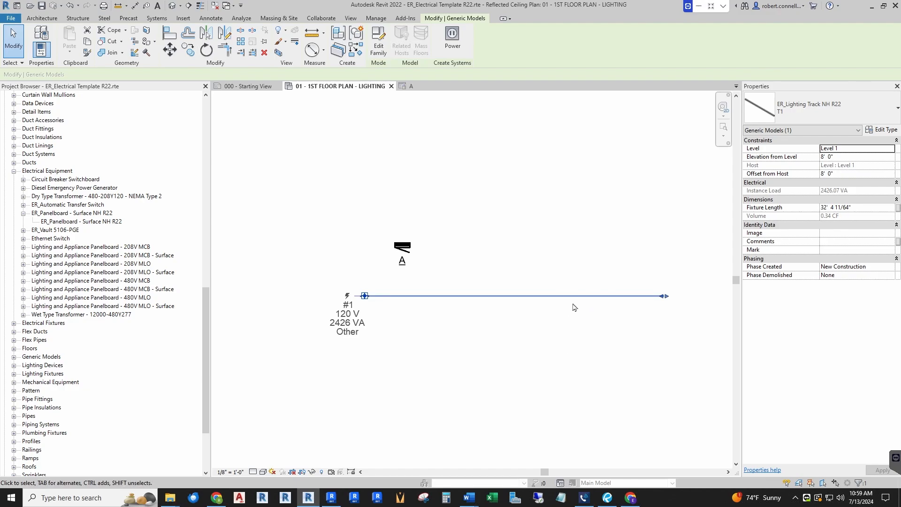
{"action": "scroll", "coordinate": [413, 316], "scroll_direction": "down", "scroll_amount": 2}
{"action": "scroll", "coordinate": [563, 310], "scroll_direction": "up", "scroll_amount": 2}
{"action": "scroll", "coordinate": [597, 312], "scroll_direction": "down", "scroll_amount": 1}
{"action": "scroll", "coordinate": [534, 312], "scroll_direction": "up", "scroll_amount": 2}
{"action": "scroll", "coordinate": [556, 311], "scroll_direction": "down", "scroll_amount": 2}
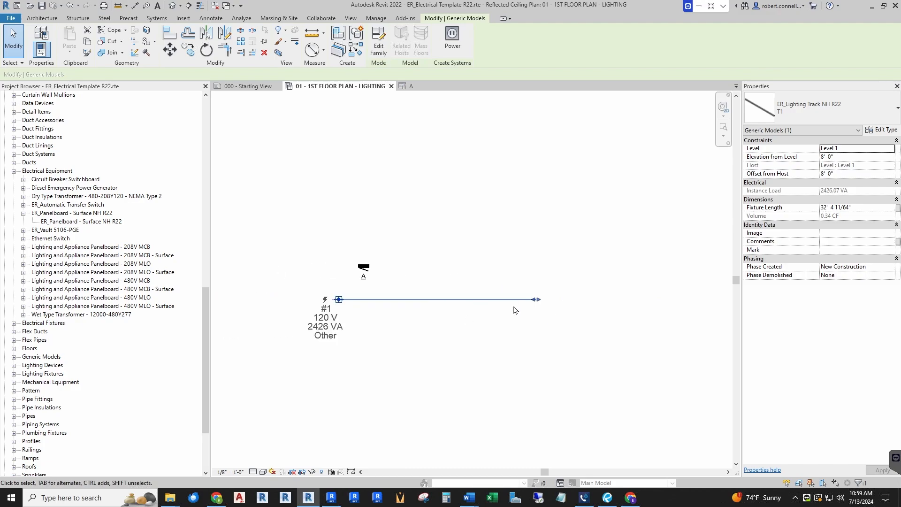
{"action": "scroll", "coordinate": [364, 284], "scroll_direction": "up", "scroll_amount": 2}
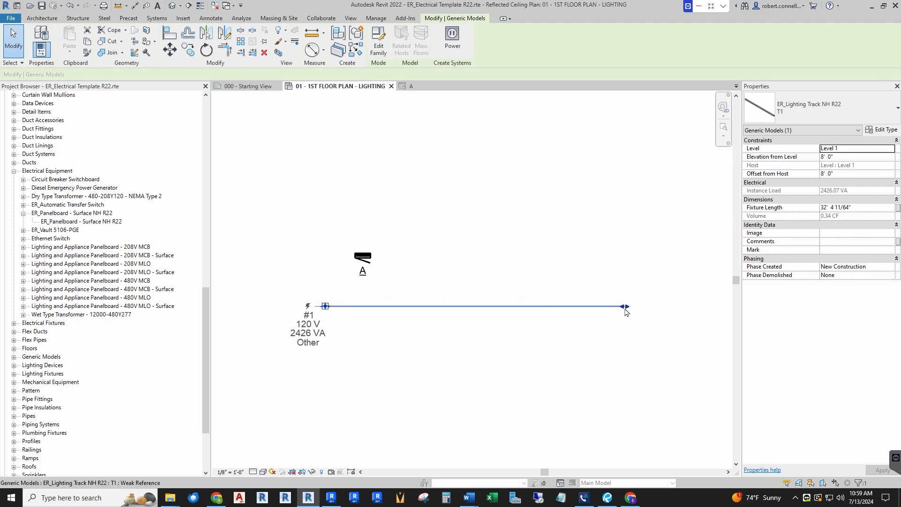
Shorten the lighting track from its free end to a length of about 29 feet
{"action": "left_click_drag", "start_coordinate": [624, 308], "coordinate": [593, 307]}
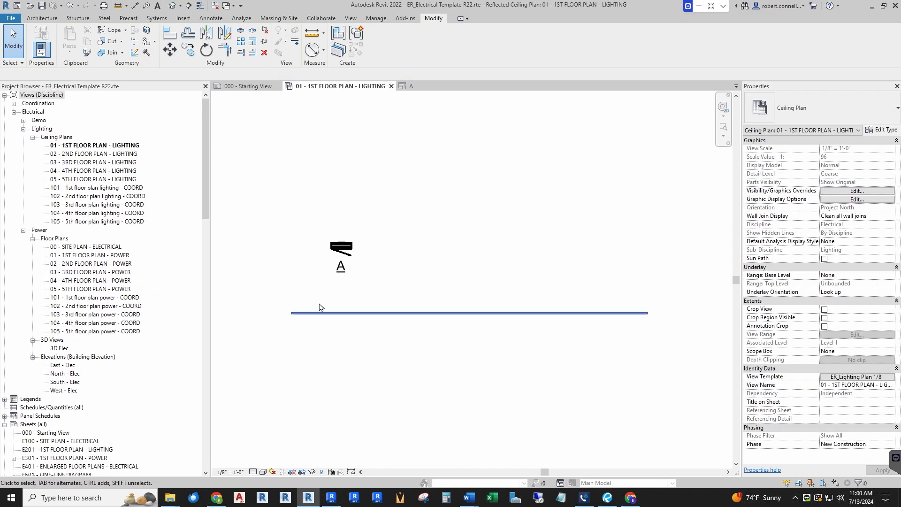
{"action": "scroll", "coordinate": [318, 305], "scroll_direction": "up", "scroll_amount": 3}
{"action": "scroll", "coordinate": [312, 324], "scroll_direction": "down", "scroll_amount": 2}
{"action": "scroll", "coordinate": [308, 339], "scroll_direction": "up", "scroll_amount": 2}
{"action": "scroll", "coordinate": [308, 339], "scroll_direction": "down", "scroll_amount": 5}
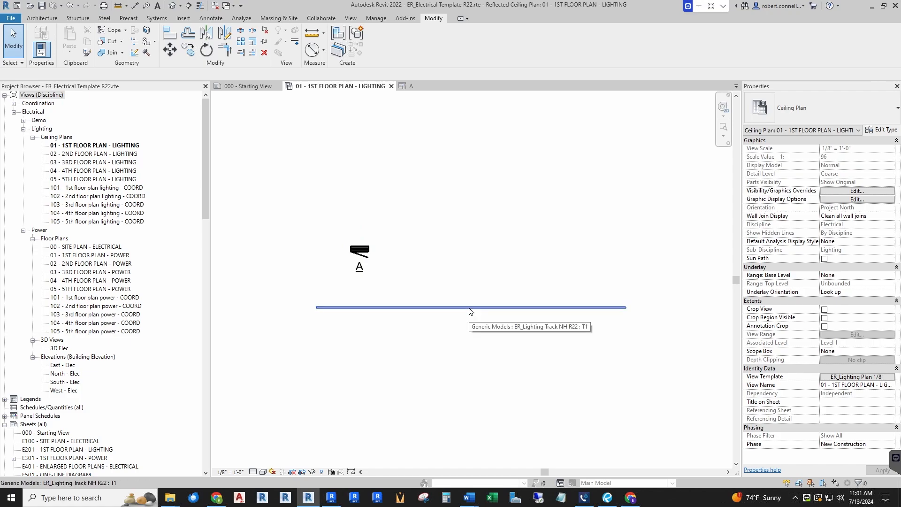
Open the placed lighting track's family for editing and change its family category to Lighting Fixtures
{"action": "left_click", "coordinate": [470, 309]}
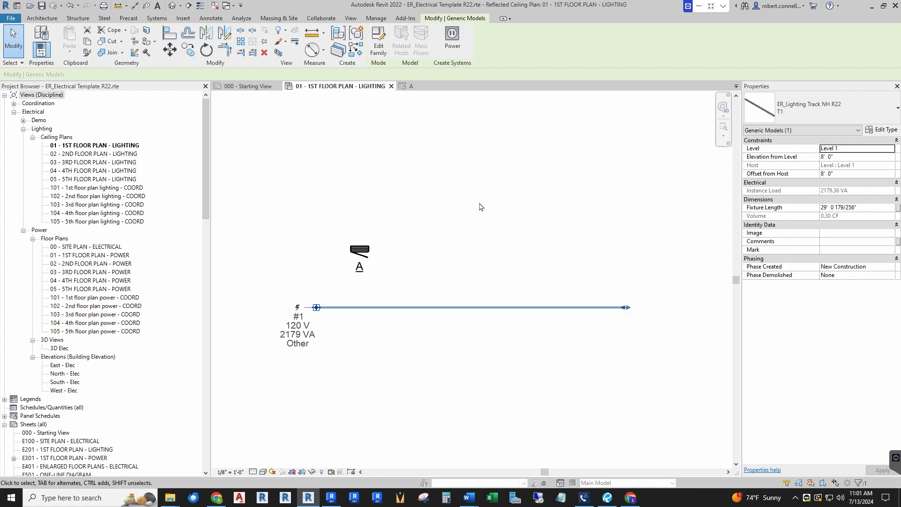
{"action": "left_click", "coordinate": [378, 46]}
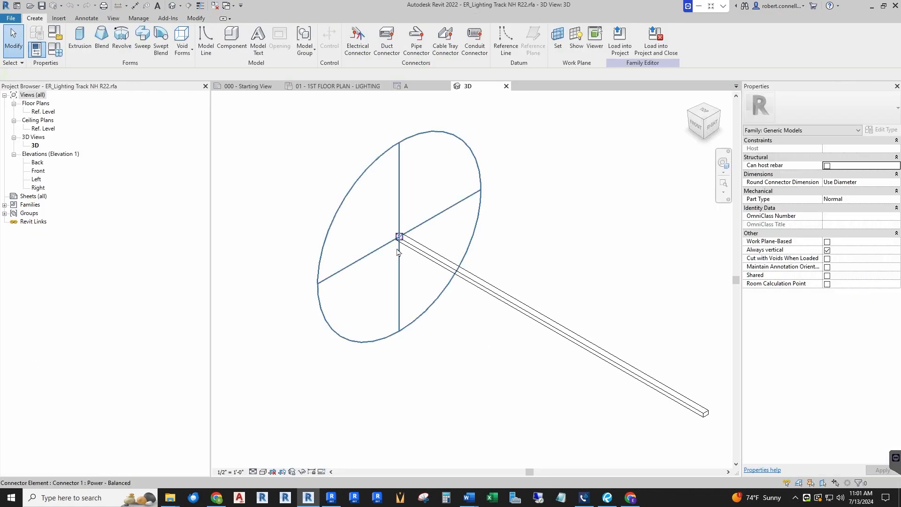
{"action": "scroll", "coordinate": [250, 265], "scroll_direction": "down", "scroll_amount": 2}
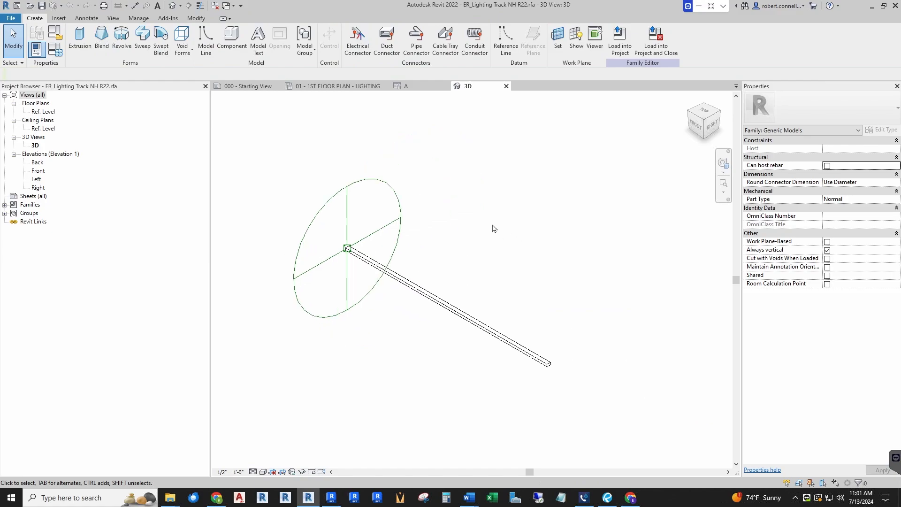
{"action": "left_click", "coordinate": [55, 33]}
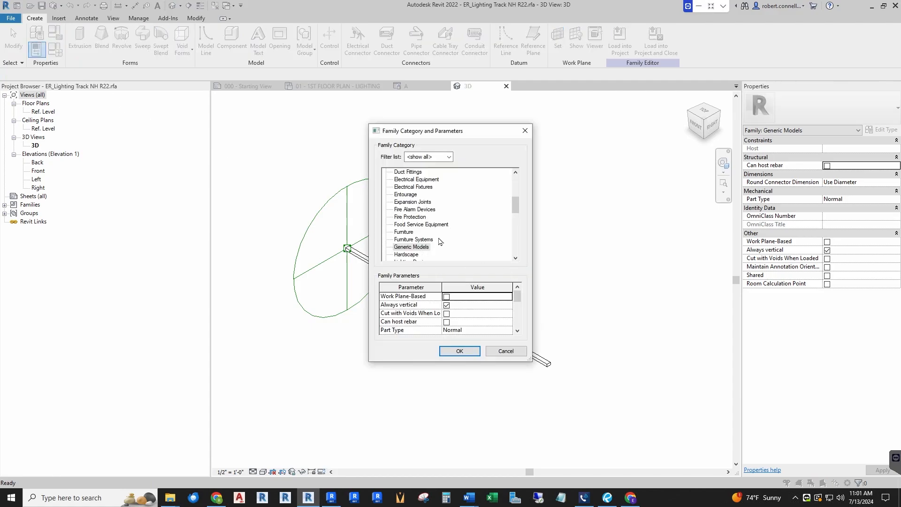
{"action": "scroll", "coordinate": [459, 242], "scroll_direction": "down", "scroll_amount": 2}
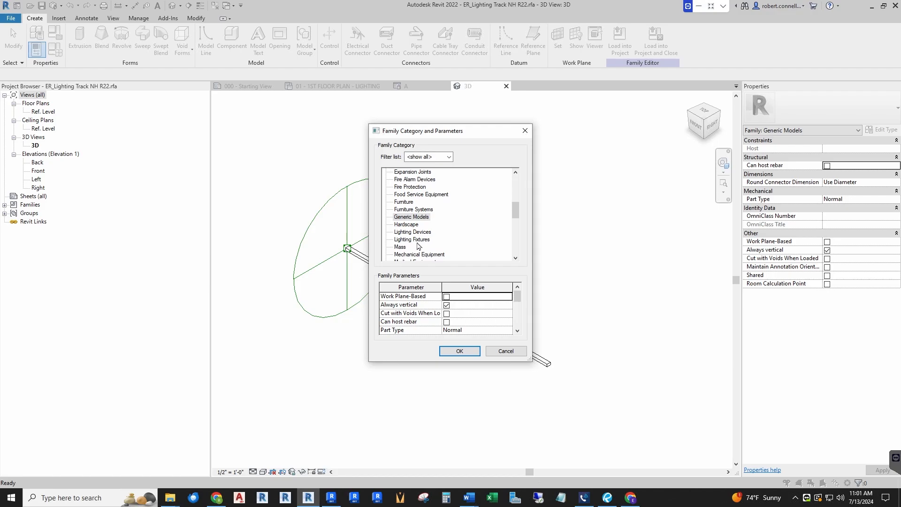
{"action": "left_click", "coordinate": [418, 240]}
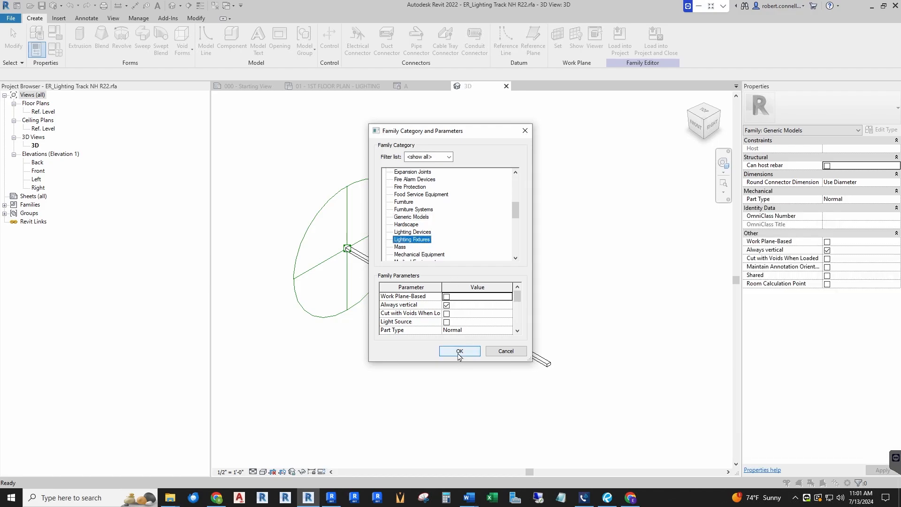
{"action": "left_click", "coordinate": [459, 352]}
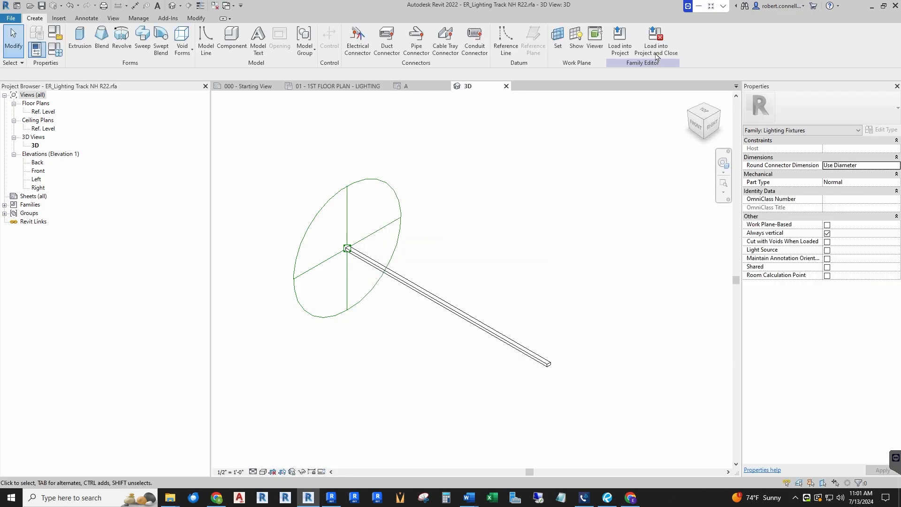
Load the lighting track family into the project and close it, saving over the existing ER_Lighting Track NH R22.rfa and overwriting the loaded version
{"action": "left_click", "coordinate": [656, 37]}
{"action": "left_click", "coordinate": [439, 257]}
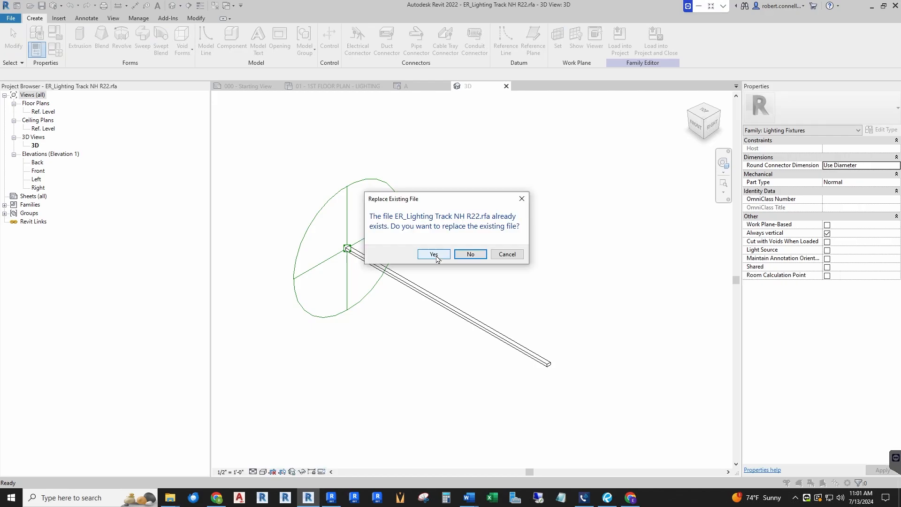
{"action": "left_click", "coordinate": [435, 256]}
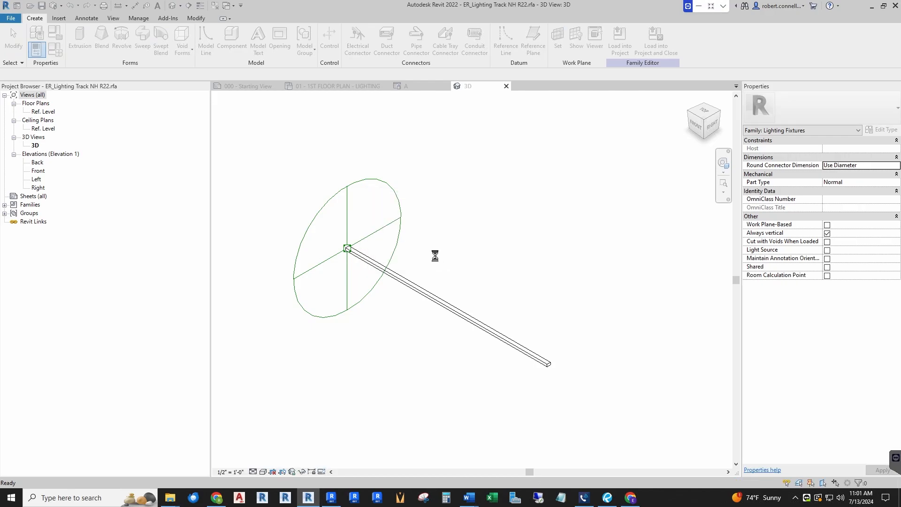
{"action": "left_click", "coordinate": [436, 231]}
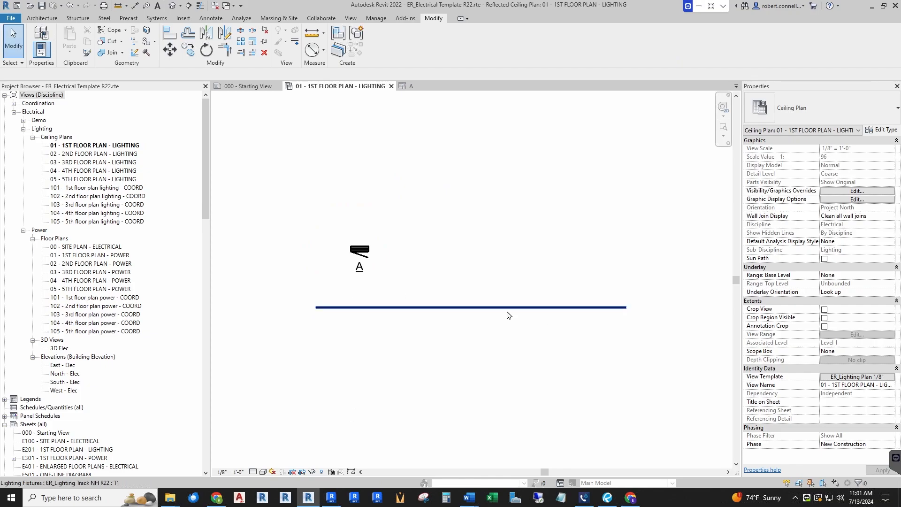
Place a second ER_Lighting Track NH R22 fixture of type T1 just below the existing track, aligned with its left end
{"action": "left_click_drag", "start_coordinate": [212, 201], "coordinate": [222, 348]}
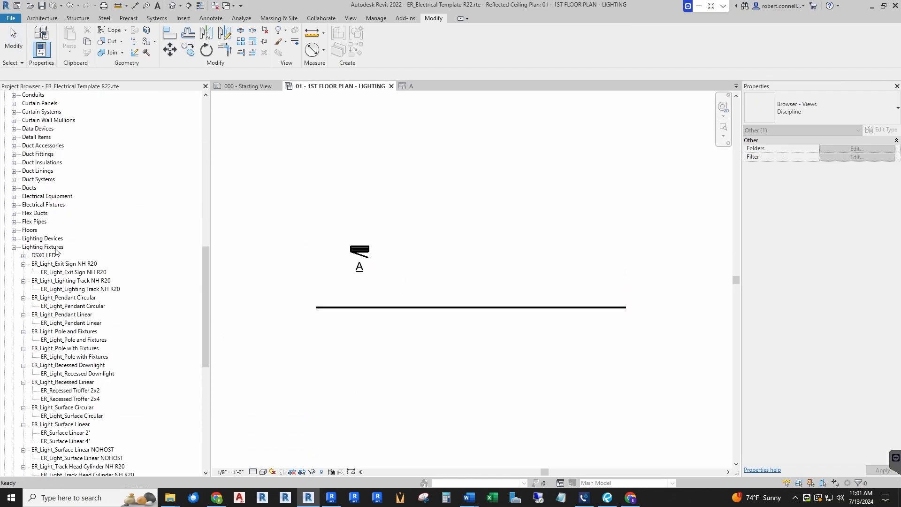
{"action": "scroll", "coordinate": [81, 327], "scroll_direction": "down", "scroll_amount": 4}
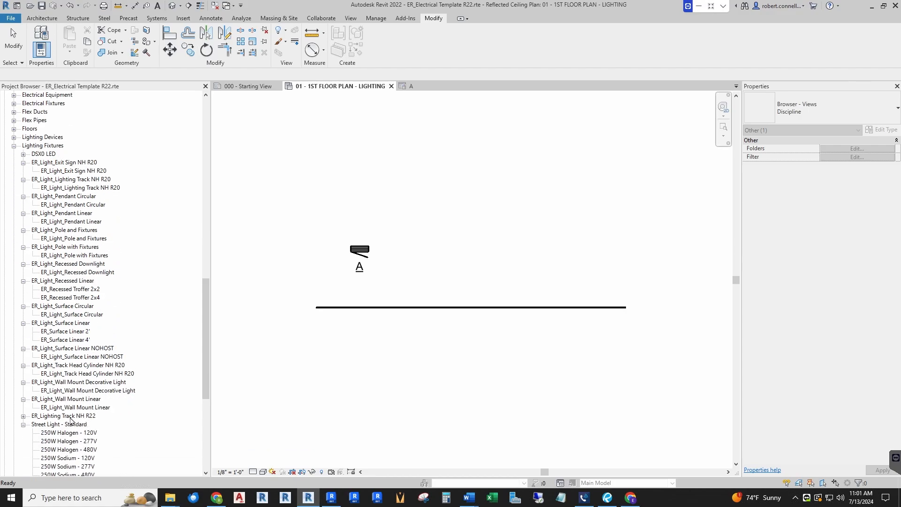
{"action": "left_click", "coordinate": [24, 417]}
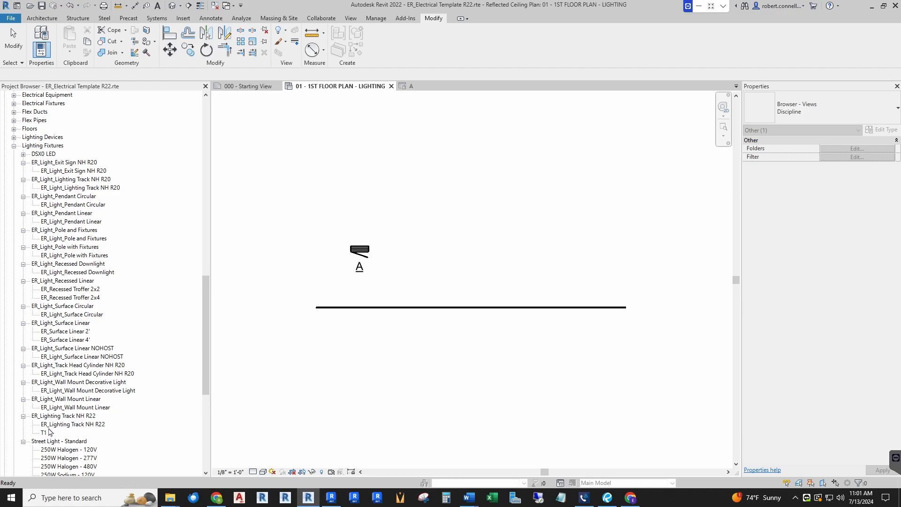
{"action": "left_click_drag", "start_coordinate": [43, 434], "coordinate": [354, 346]}
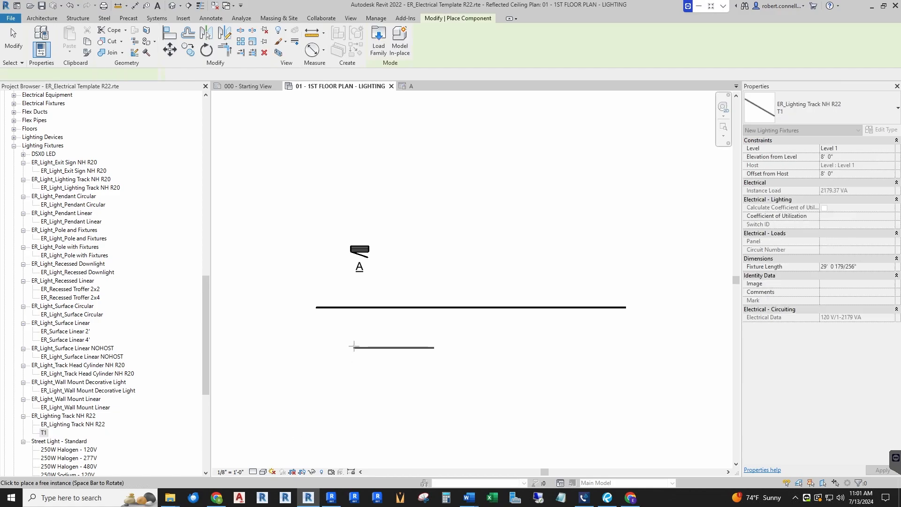
{"action": "scroll", "coordinate": [315, 322], "scroll_direction": "up", "scroll_amount": 2}
{"action": "left_click", "coordinate": [315, 322]}
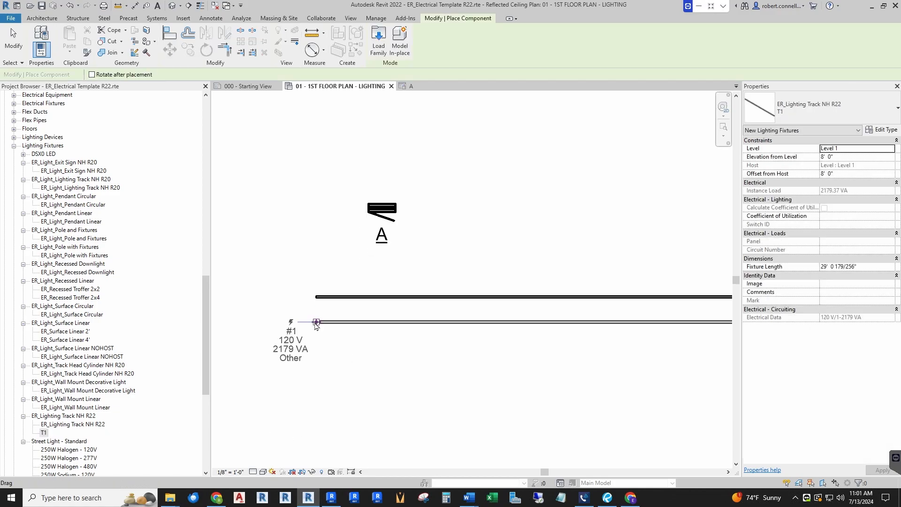
{"action": "key", "text": "Escape"}
{"action": "key", "text": "Escape"}
Shorten the lower lighting track to a length of about 15 feet and compare its instance load with the upper track's
{"action": "left_click", "coordinate": [367, 296]}
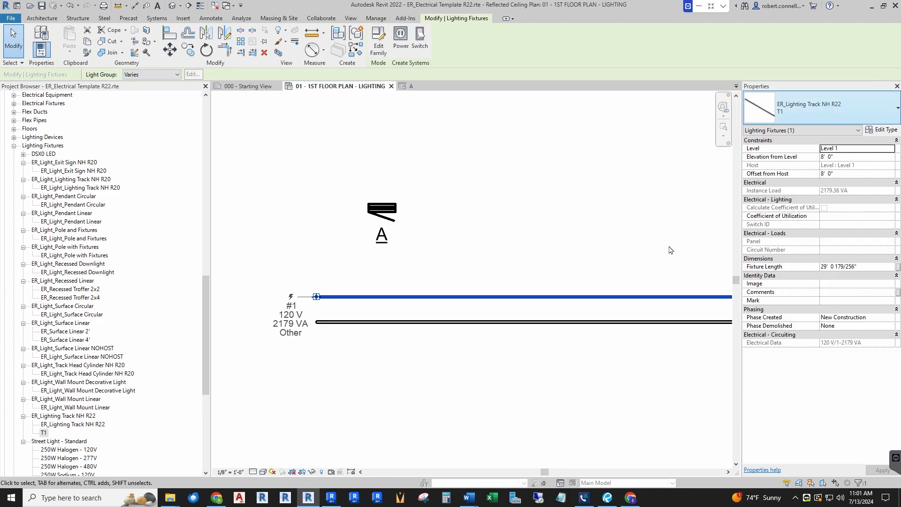
{"action": "left_click", "coordinate": [474, 324]}
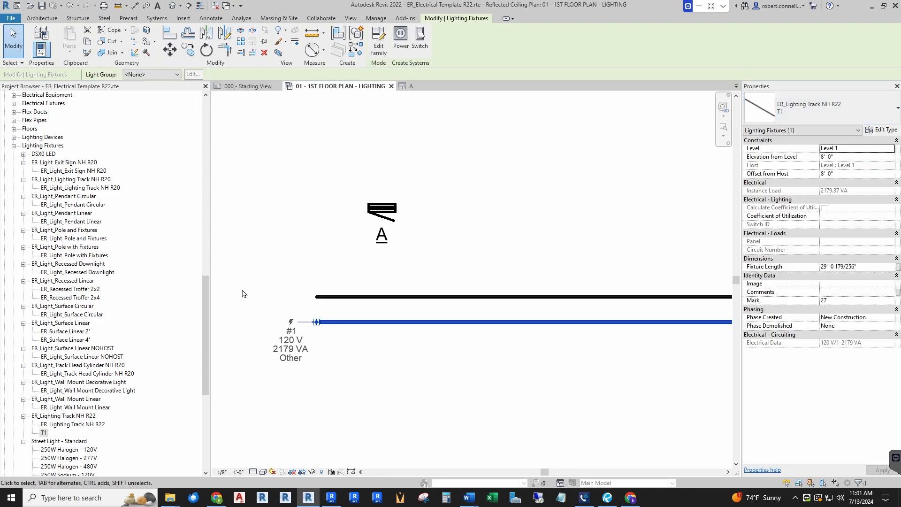
{"action": "scroll", "coordinate": [244, 293], "scroll_direction": "down", "scroll_amount": 2}
{"action": "scroll", "coordinate": [184, 301], "scroll_direction": "down", "scroll_amount": 1}
{"action": "left_click_drag", "start_coordinate": [558, 307], "coordinate": [428, 308]}
{"action": "left_click", "coordinate": [445, 368]}
{"action": "left_click", "coordinate": [420, 309]}
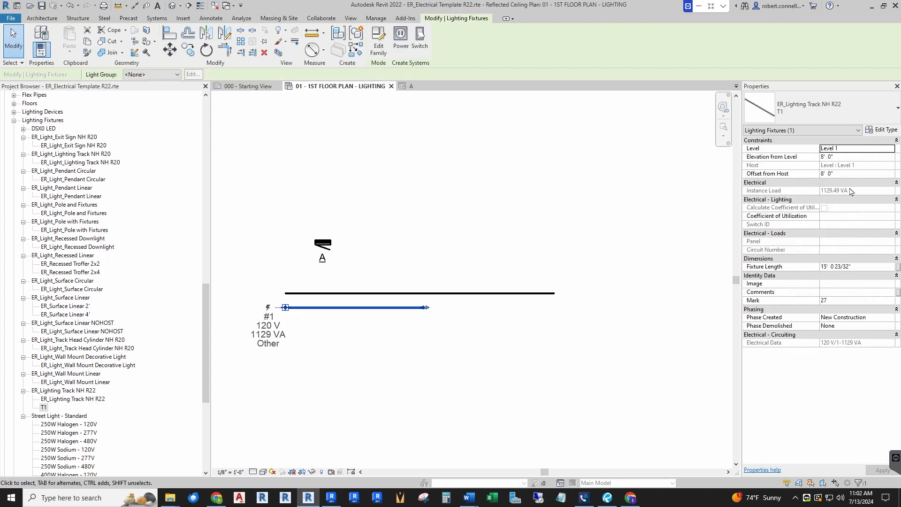
{"action": "left_click", "coordinate": [625, 310]}
{"action": "left_click", "coordinate": [499, 293]}
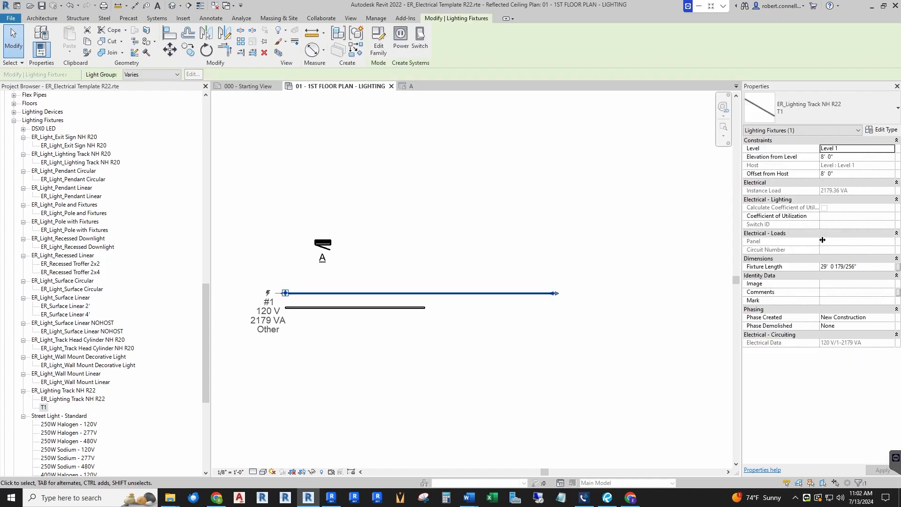
{"action": "left_click", "coordinate": [540, 226]}
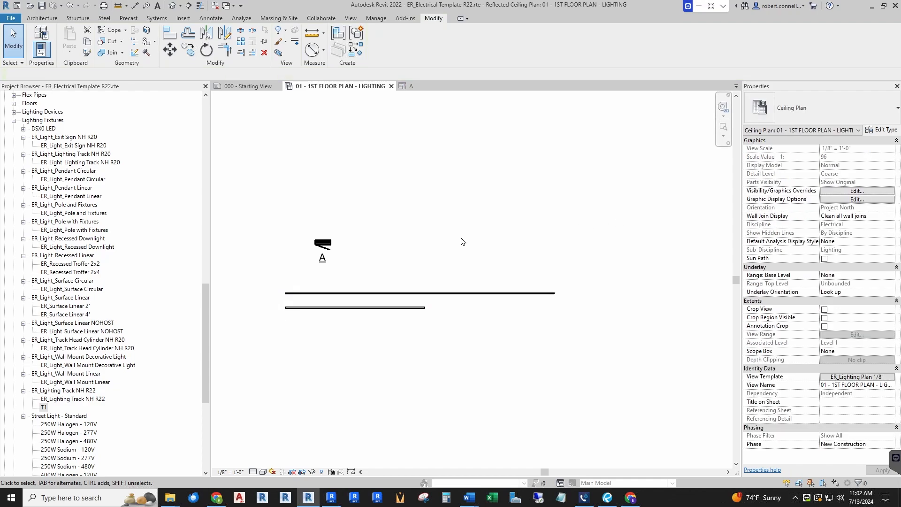
Create a power circuit for the upper lighting track, assign it to panel A and convert it to an arc wire
{"action": "left_click", "coordinate": [444, 294]}
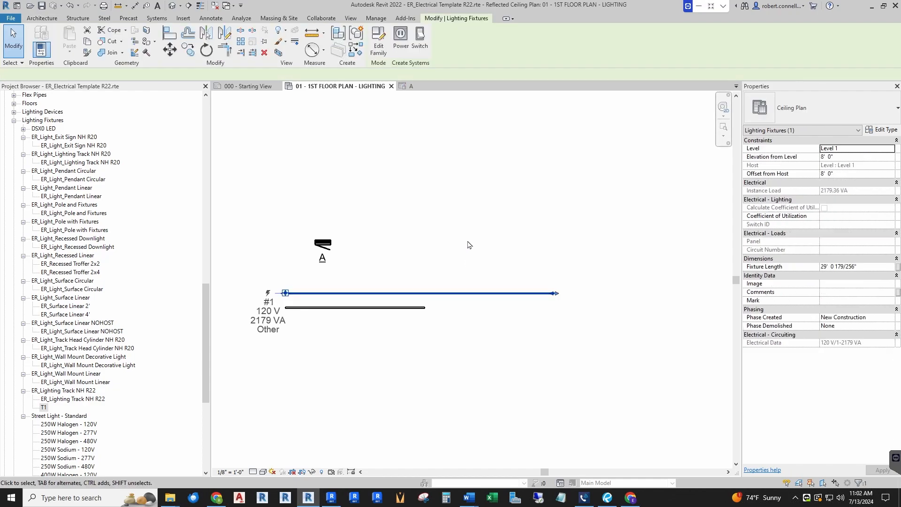
{"action": "left_click", "coordinate": [400, 35]}
{"action": "left_click", "coordinate": [583, 37]}
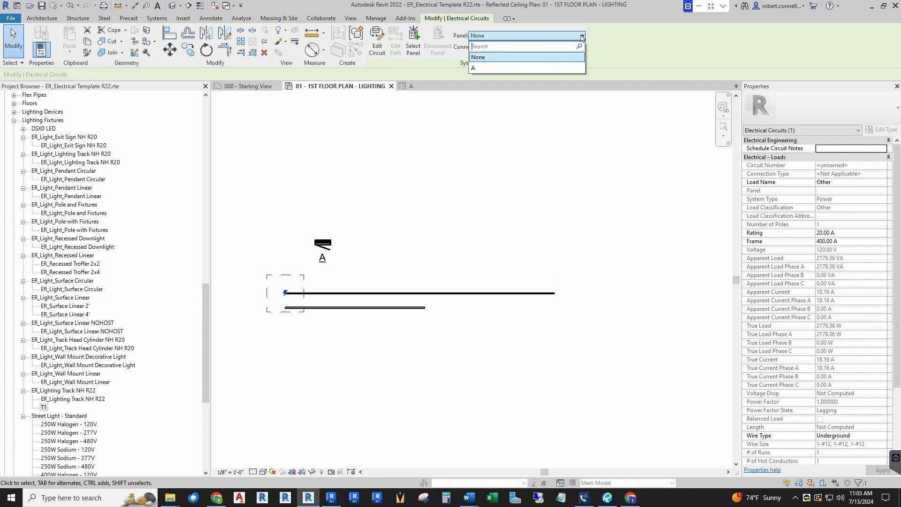
{"action": "left_click", "coordinate": [500, 71]}
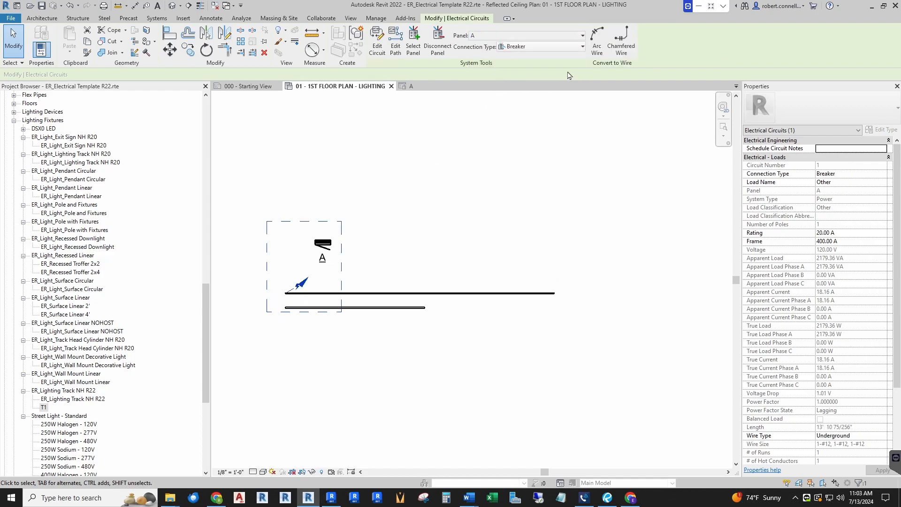
{"action": "left_click", "coordinate": [353, 286]}
Reshape the upper track's home run wire into an arc rising above the track, with its arrow pointing toward panel A
{"action": "scroll", "coordinate": [262, 296], "scroll_direction": "up", "scroll_amount": 5}
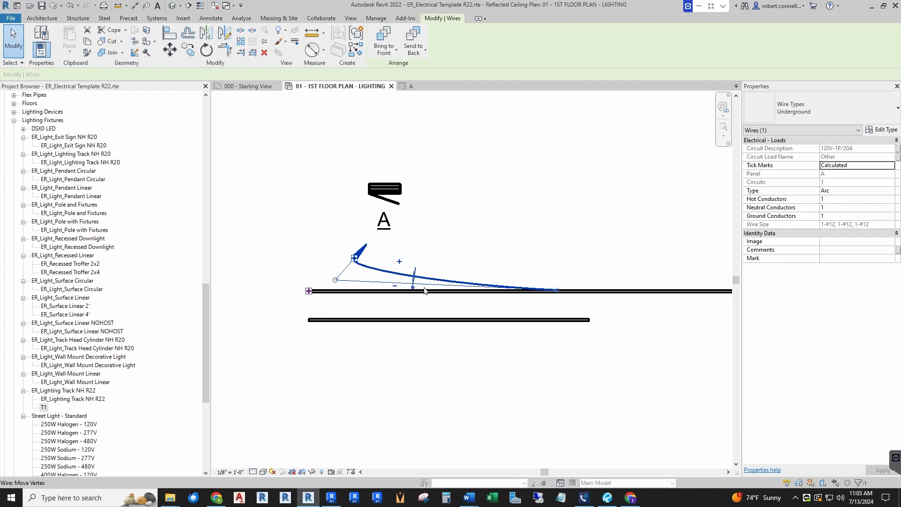
{"action": "scroll", "coordinate": [411, 288], "scroll_direction": "down", "scroll_amount": 5}
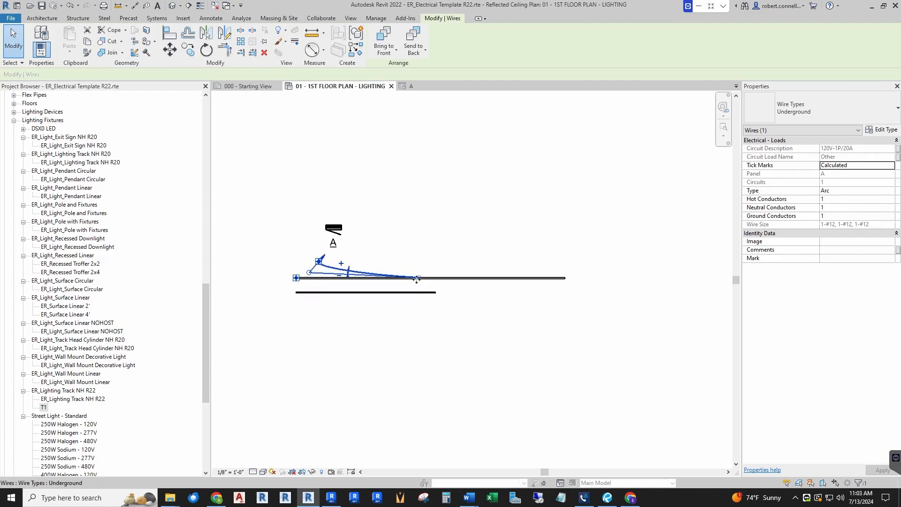
{"action": "scroll", "coordinate": [417, 280], "scroll_direction": "up", "scroll_amount": 3}
{"action": "middle_click_drag", "start_coordinate": [373, 269], "coordinate": [418, 269]}
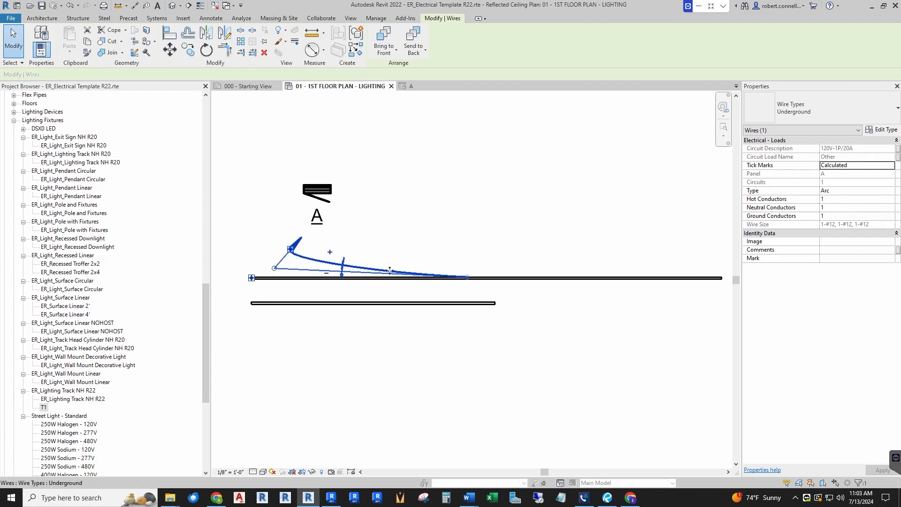
{"action": "left_click_drag", "start_coordinate": [305, 254], "coordinate": [428, 211]}
{"action": "left_click_drag", "start_coordinate": [274, 271], "coordinate": [468, 231]}
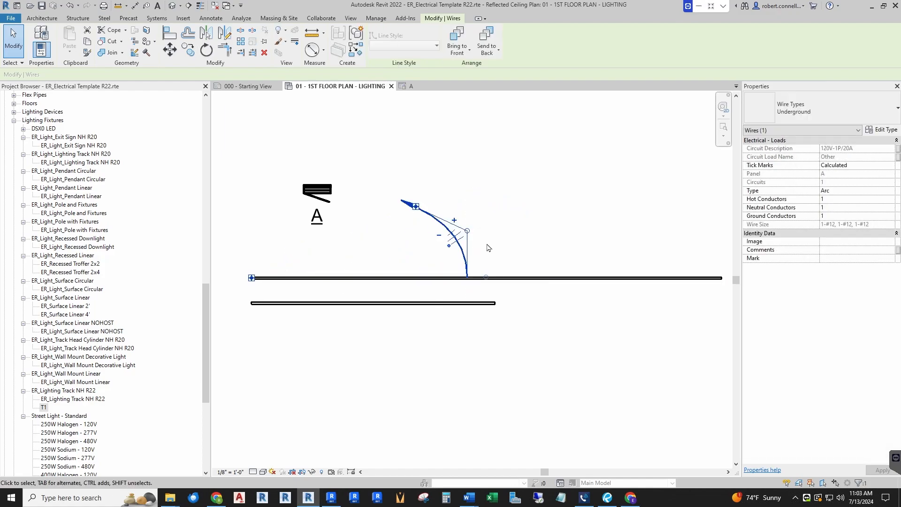
{"action": "left_click", "coordinate": [488, 247]}
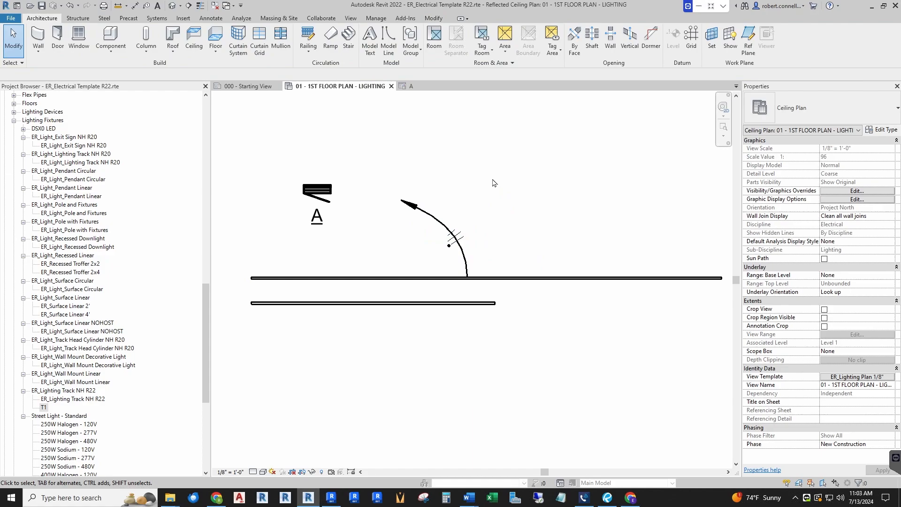
Tag the upper track's home run wire by category at its arrowhead
{"action": "left_click", "coordinate": [146, 6]}
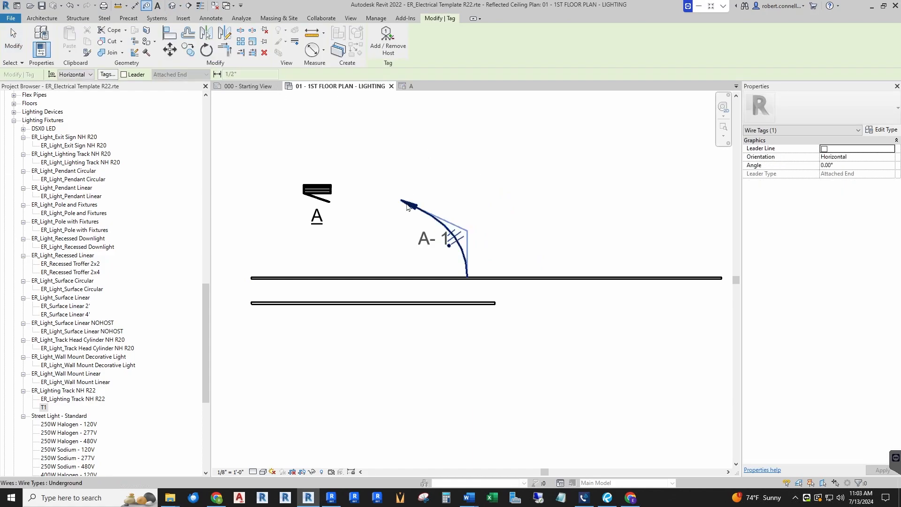
{"action": "left_click", "coordinate": [408, 207]}
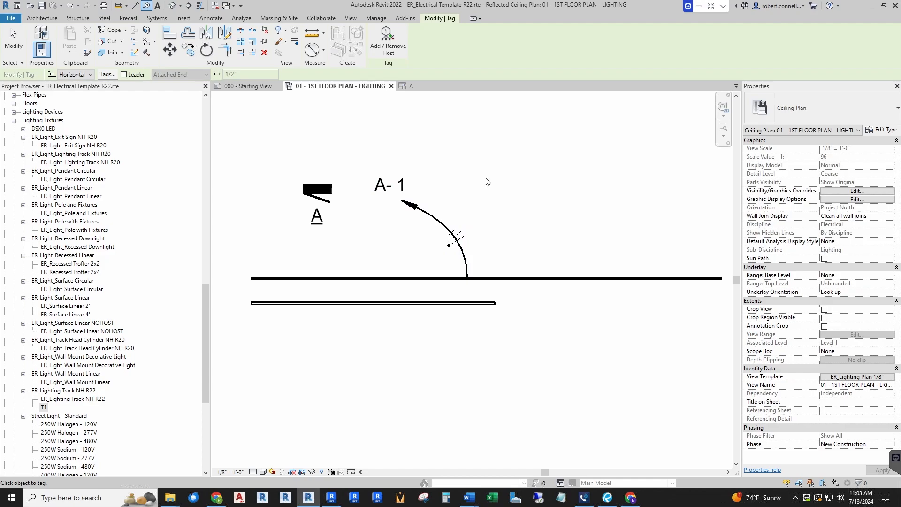
{"action": "key", "text": "Escape"}
{"action": "key", "text": "Escape"}
Create a power circuit for the lower lighting track on panel A and convert it to an arc wire
{"action": "scroll", "coordinate": [488, 188], "scroll_direction": "down", "scroll_amount": 2}
{"action": "left_click", "coordinate": [463, 256]}
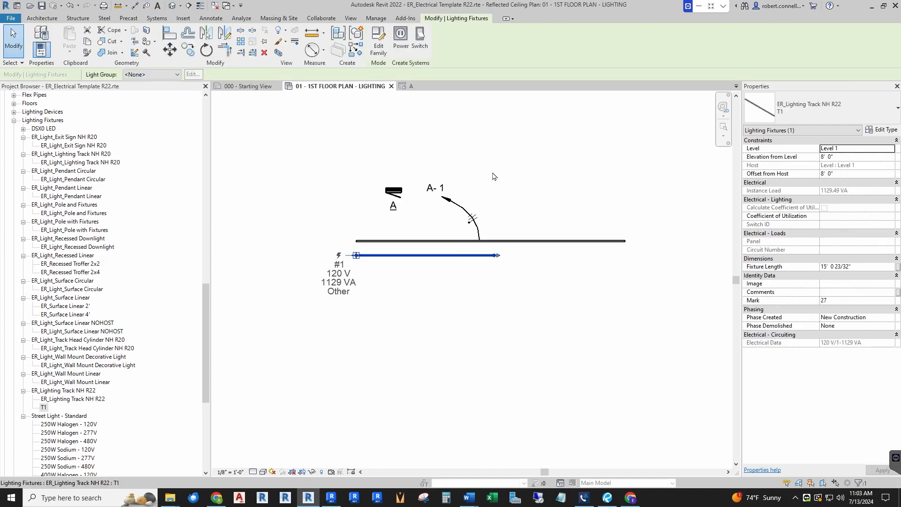
{"action": "left_click", "coordinate": [401, 41]}
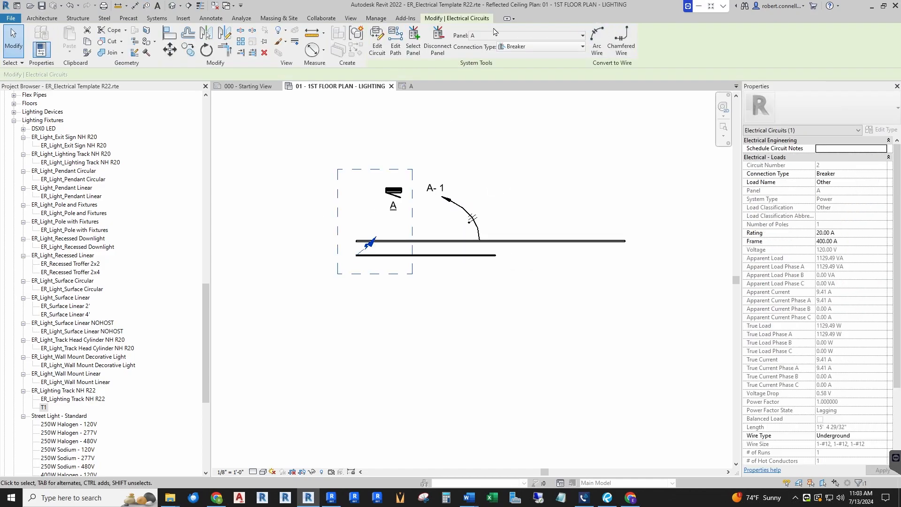
{"action": "left_click", "coordinate": [386, 235]}
Reshape the lower track's home run wire into an arc curving below the track, with its arrow pointing downward
{"action": "scroll", "coordinate": [387, 221], "scroll_direction": "up", "scroll_amount": 2}
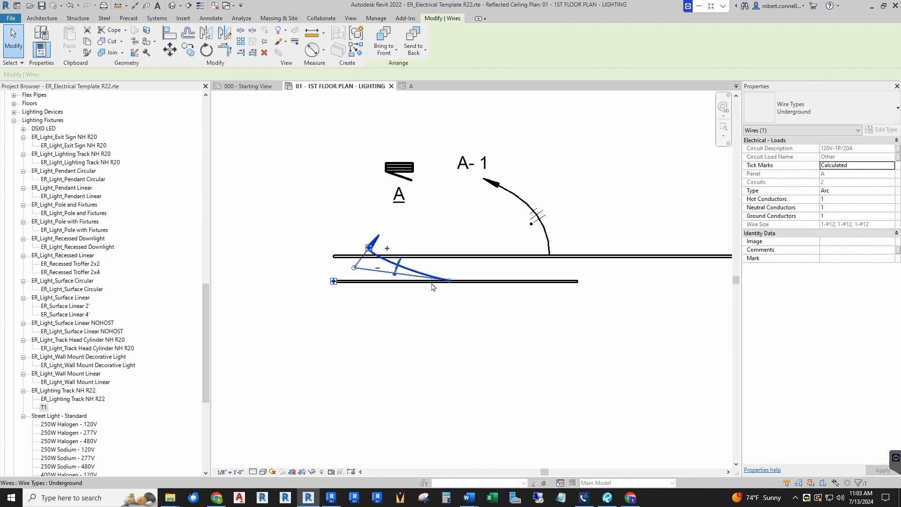
{"action": "left_click_drag", "start_coordinate": [369, 249], "coordinate": [391, 338]}
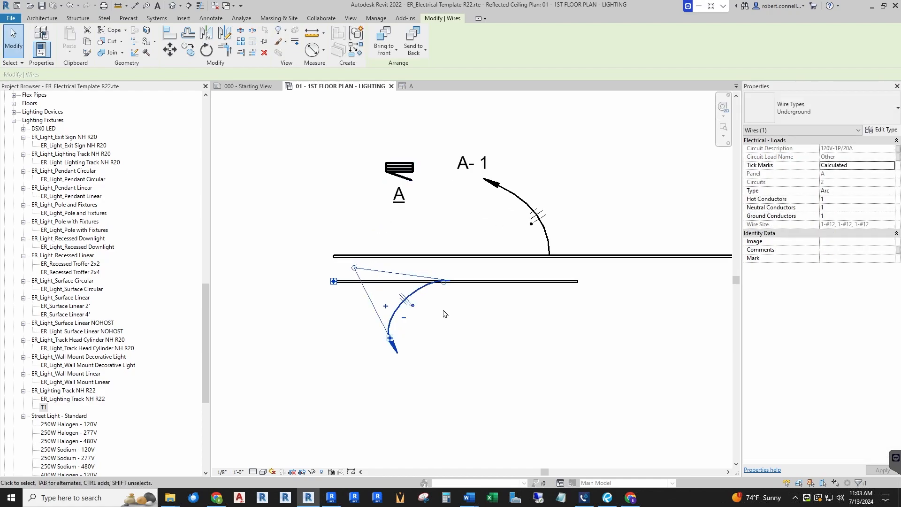
{"action": "left_click_drag", "start_coordinate": [355, 269], "coordinate": [391, 284]}
{"action": "left_click", "coordinate": [484, 237]}
Tag the lower track's home run wire and position the tag just beneath its arrowhead
{"action": "left_click", "coordinate": [147, 10]}
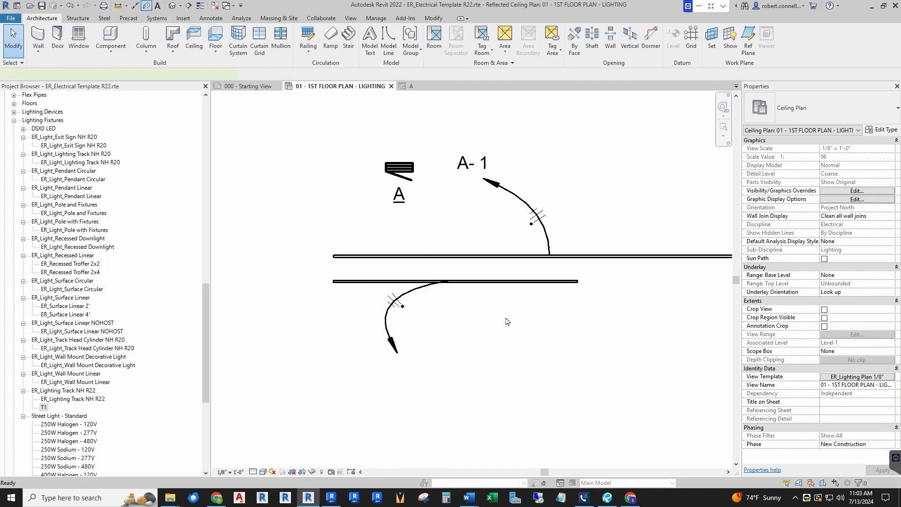
{"action": "left_click", "coordinate": [410, 345]}
{"action": "left_click_drag", "start_coordinate": [415, 359], "coordinate": [399, 374]}
{"action": "key", "text": "Escape"}
Review the two track circuits' loads in the panel A schedule and return to the first floor lighting plan
{"action": "left_click_drag", "start_coordinate": [207, 330], "coordinate": [215, 402]}
{"action": "double_click", "coordinate": [24, 266]}
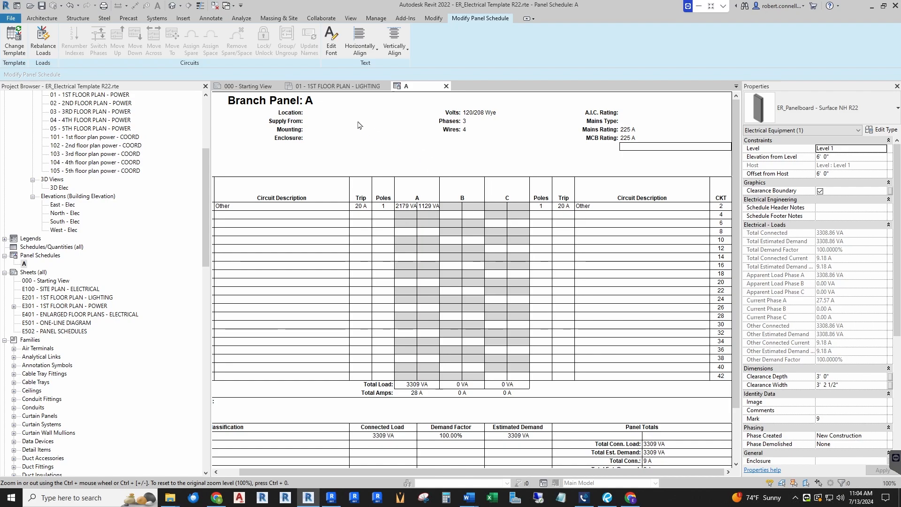
{"action": "left_click", "coordinate": [344, 87]}
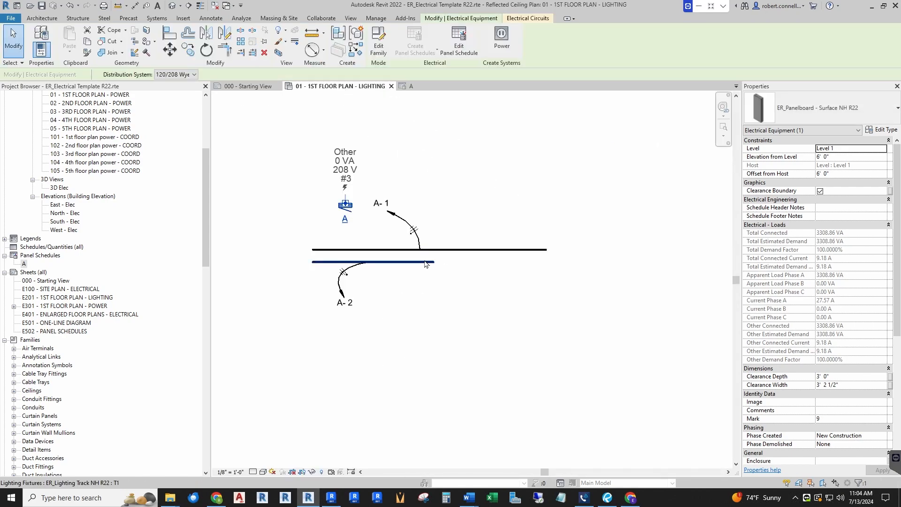
Inspect the lower lighting track and its circuit wiring in the first floor lighting plan
{"action": "left_click", "coordinate": [426, 264]}
{"action": "left_click", "coordinate": [416, 292]}
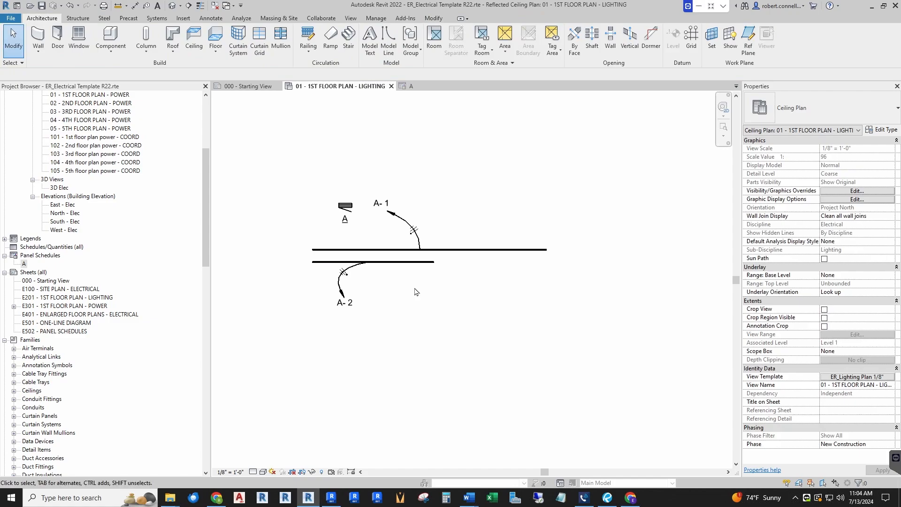
{"action": "left_click", "coordinate": [402, 263]}
{"action": "left_click", "coordinate": [419, 360]}
{"action": "scroll", "coordinate": [401, 180], "scroll_direction": "up", "scroll_amount": 1}
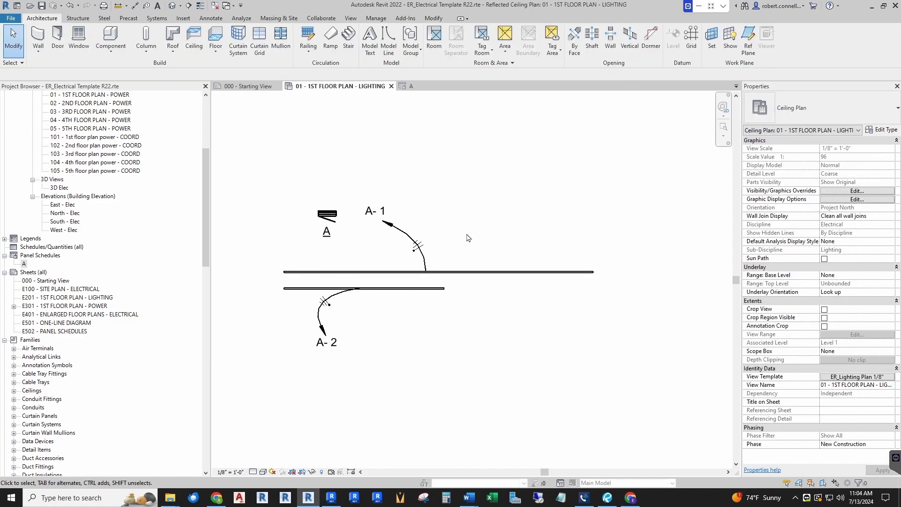